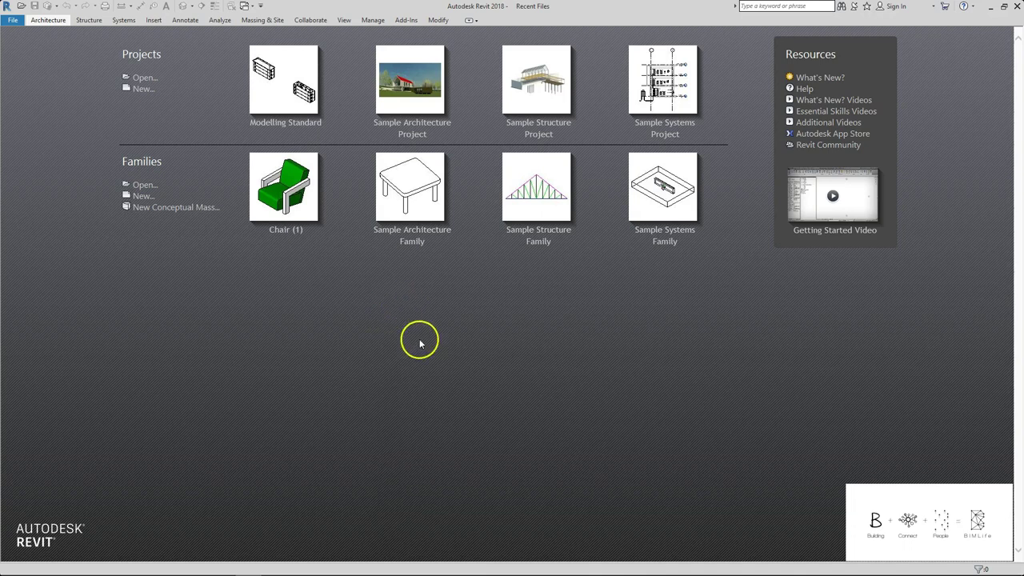
Switch to Foxit Reader and examine the table drawing, types and parametric requirements in FBADM Family Environment Assessment.pdf.
{"action": "left_click", "coordinate": [267, 563]}
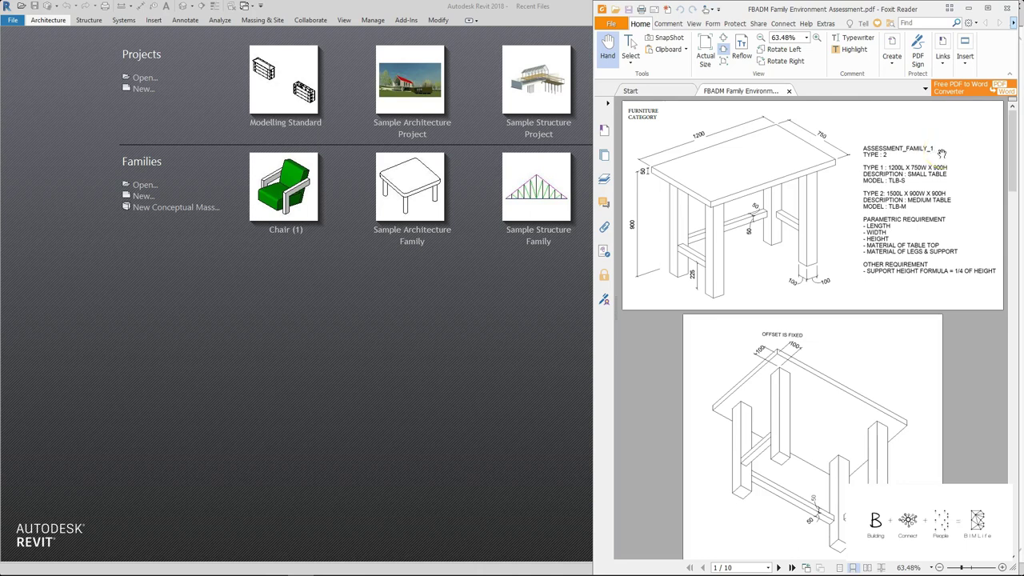
{"action": "mouse_move", "coordinate": [1013, 137]}
{"action": "left_mouse_down"}
{"action": "mouse_move", "coordinate": [993, 226]}
{"action": "mouse_move", "coordinate": [981, 225]}
{"action": "mouse_move", "coordinate": [969, 365]}
{"action": "mouse_move", "coordinate": [998, 484]}
{"action": "mouse_move", "coordinate": [1010, 344]}
{"action": "mouse_move", "coordinate": [1018, 362]}
{"action": "mouse_move", "coordinate": [1020, 130]}
{"action": "left_mouse_up"}
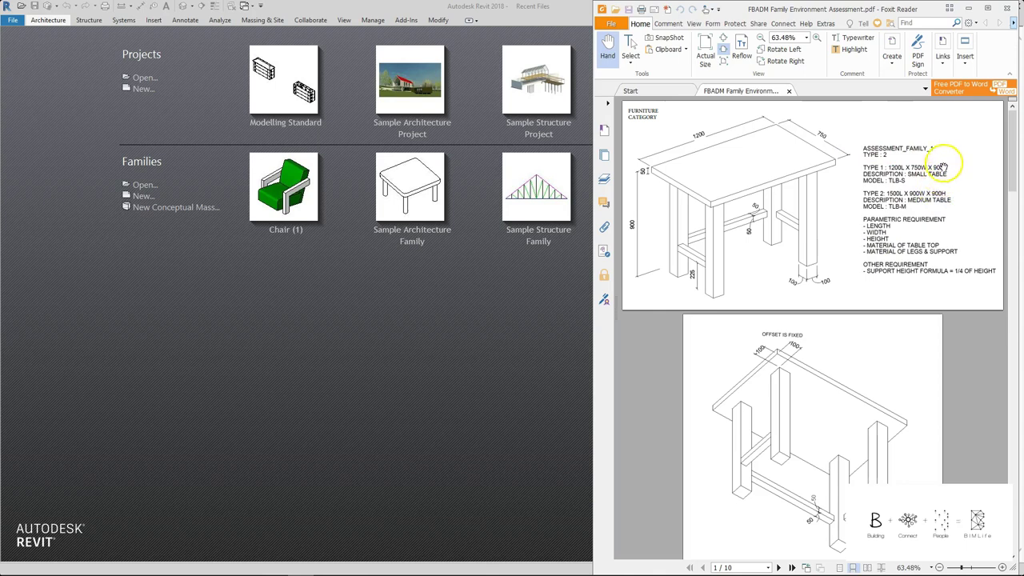
{"action": "scroll", "coordinate": [935, 373], "scroll_direction": "down", "scroll_amount": 1}
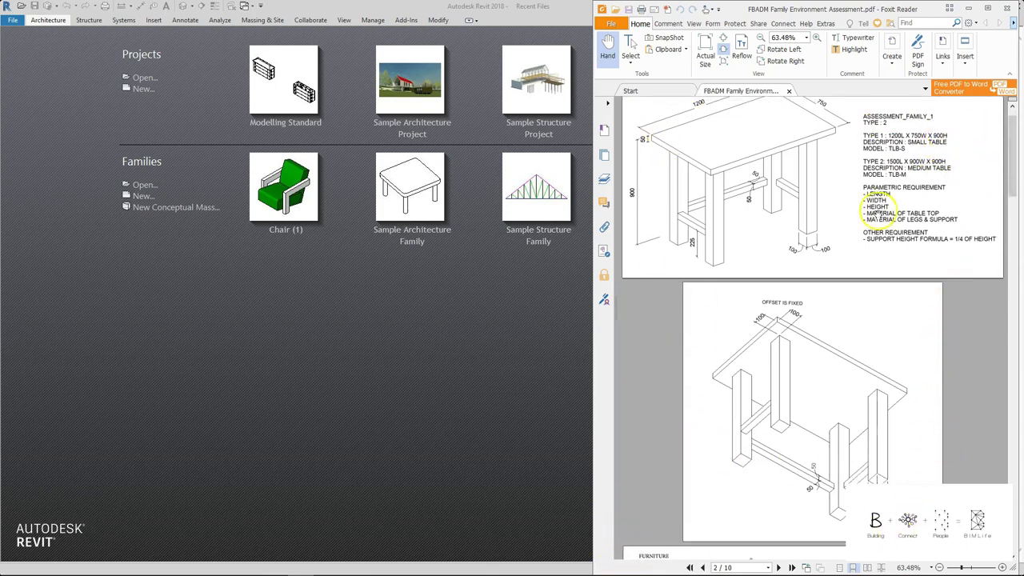
{"action": "scroll", "coordinate": [878, 213], "scroll_direction": "up", "scroll_amount": 1}
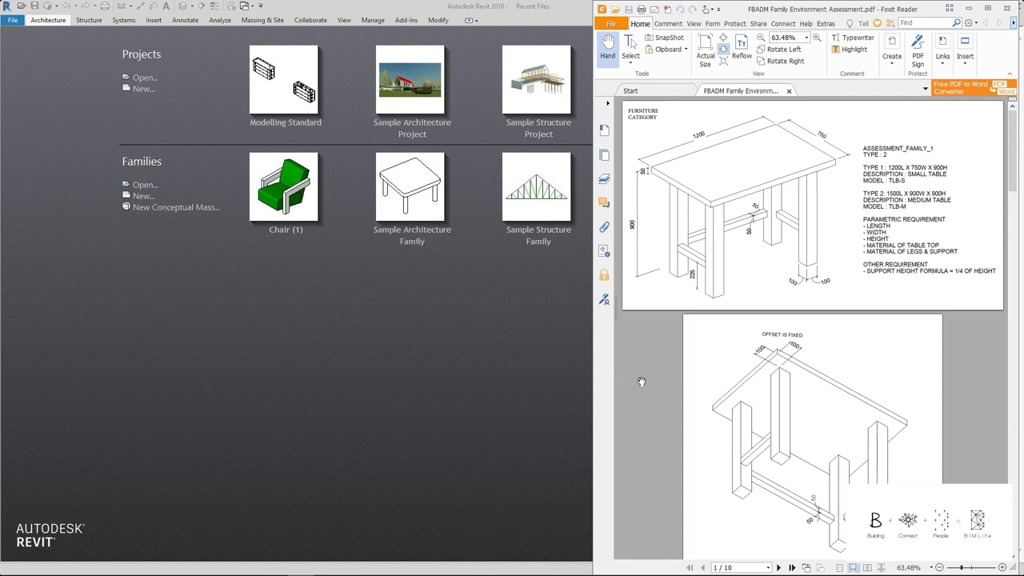
{"action": "left_click_drag", "start_coordinate": [825, 9], "coordinate": [0, 40]}
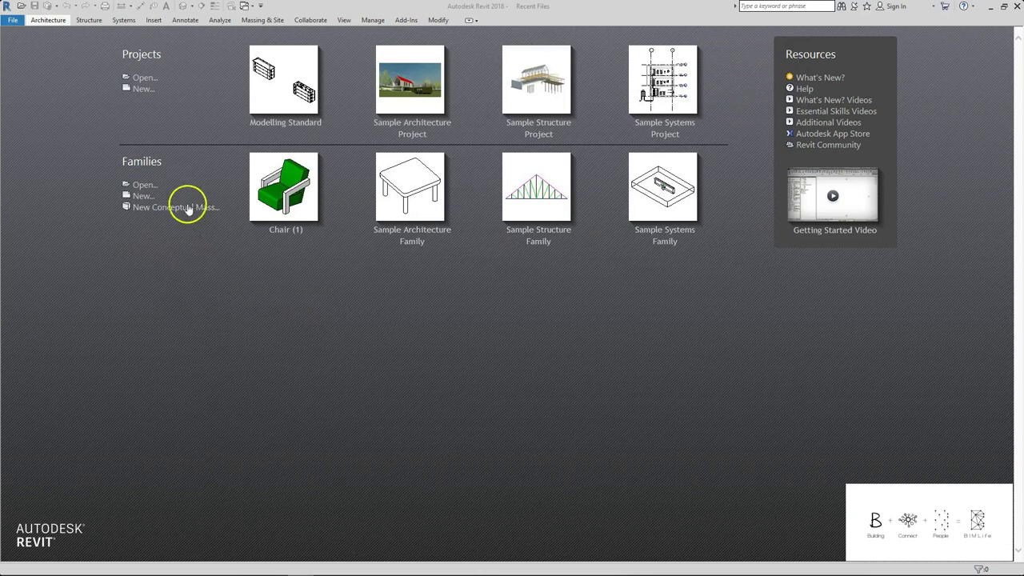
Create a new Revit family from the Metric Generic Model template.
{"action": "left_click", "coordinate": [143, 197]}
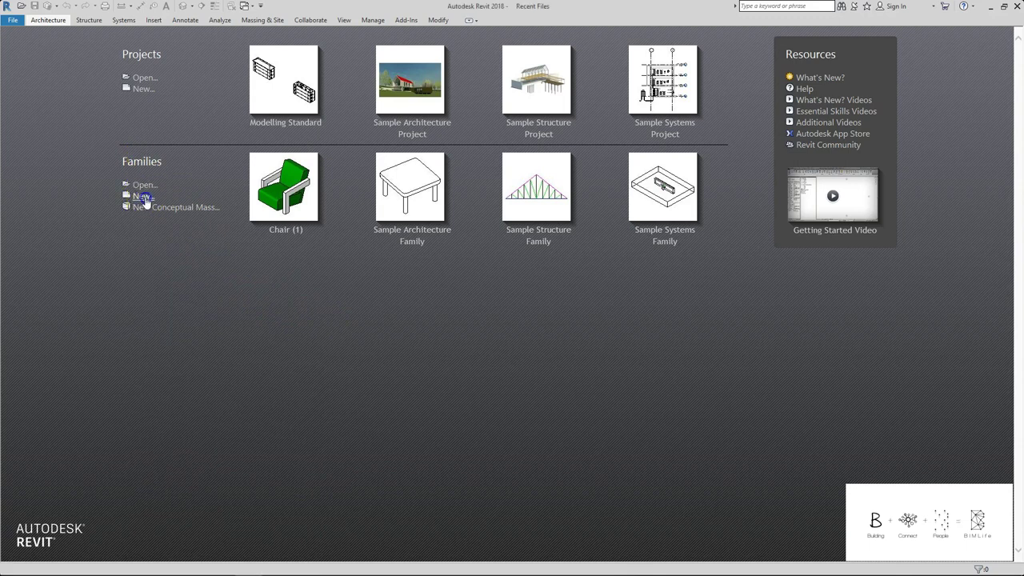
{"action": "scroll", "coordinate": [547, 319], "scroll_direction": "down", "scroll_amount": 5}
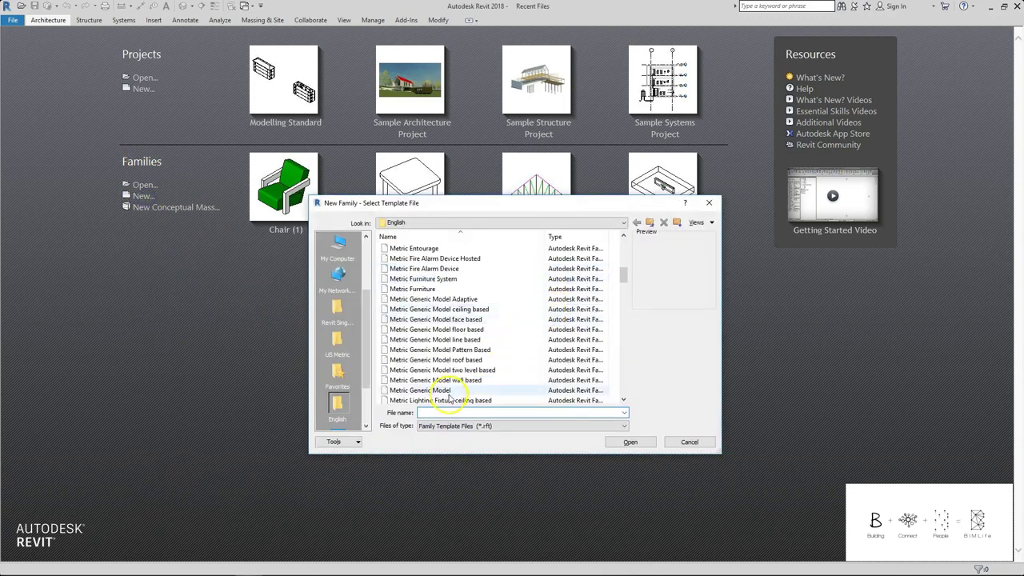
{"action": "left_click", "coordinate": [449, 391]}
{"action": "left_click", "coordinate": [615, 441]}
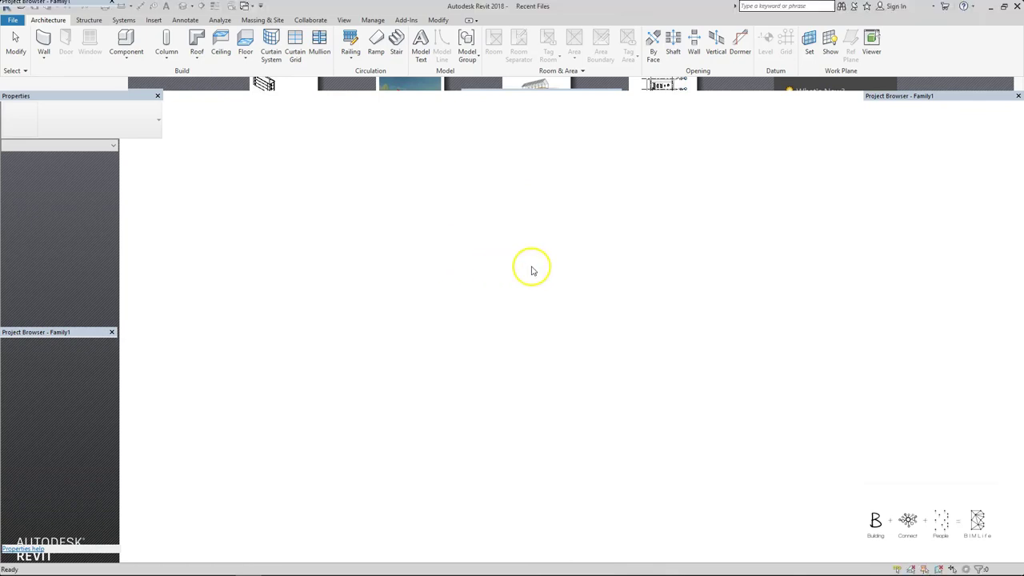
{"action": "left_click", "coordinate": [476, 279]}
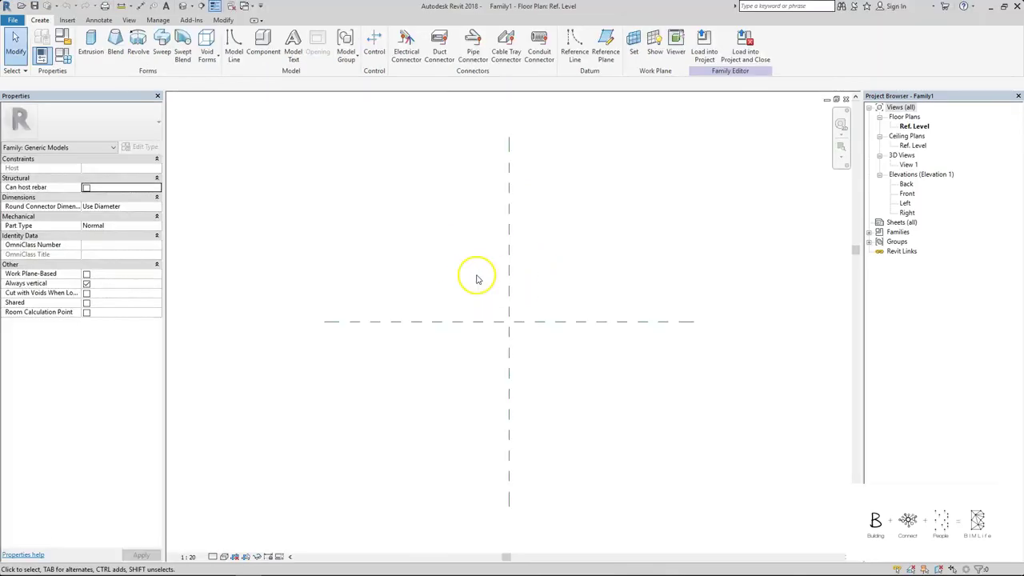
Draw two vertical reference planes about 580 mm either side of the centre left/right plane in the Ref. Level plan.
{"action": "key", "text": "r"}
{"action": "key", "text": "p"}
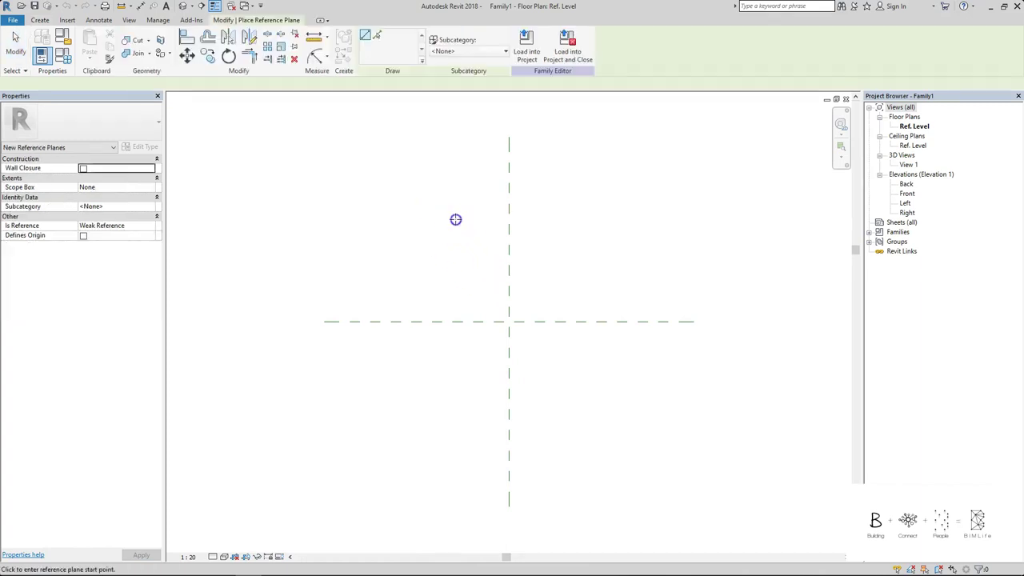
{"action": "left_click", "coordinate": [456, 220]}
{"action": "left_click", "coordinate": [457, 432]}
{"action": "left_click", "coordinate": [563, 221]}
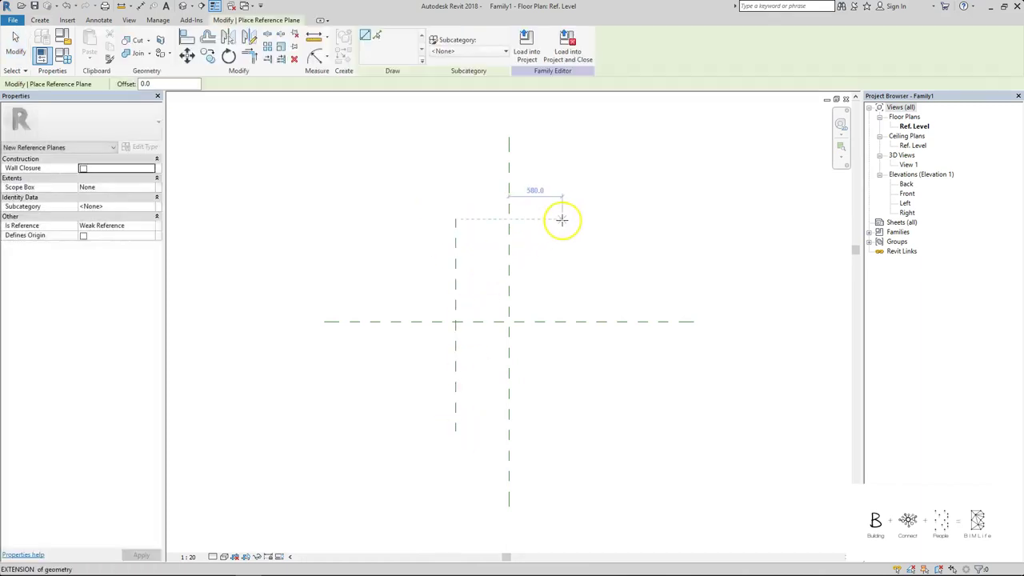
{"action": "left_click", "coordinate": [562, 432]}
{"action": "key", "text": "Escape"}
{"action": "key", "text": "Escape"}
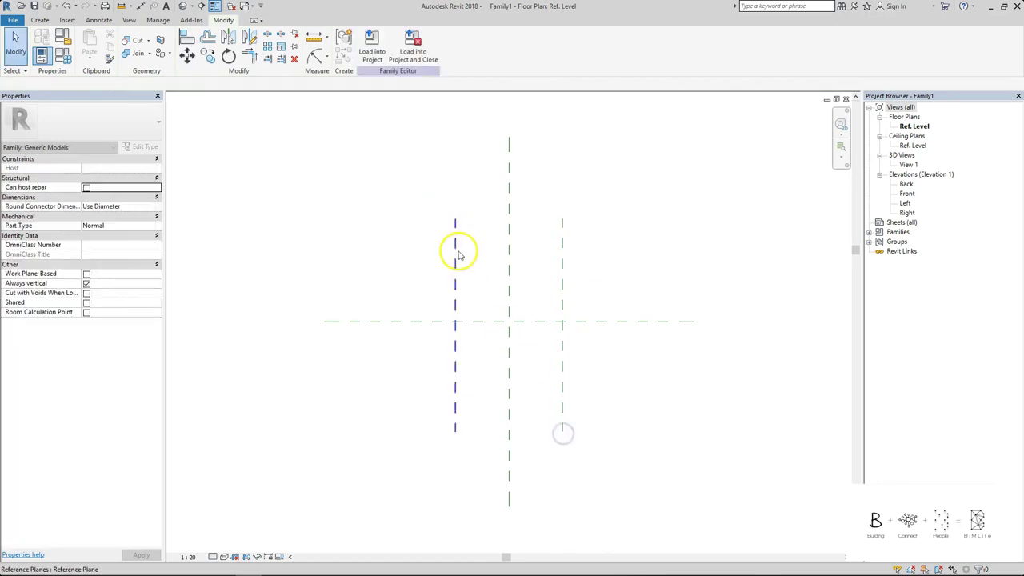
Dimension across the three vertical reference planes and set the two segments equal.
{"action": "key", "text": "d"}
{"action": "key", "text": "i"}
{"action": "left_click", "coordinate": [456, 247]}
{"action": "left_click", "coordinate": [509, 247]}
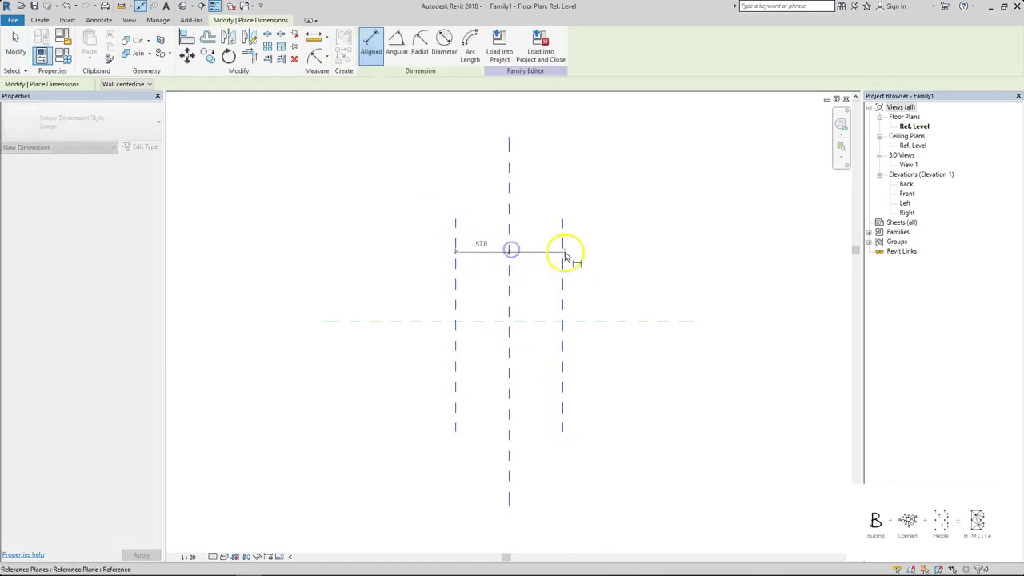
{"action": "left_click", "coordinate": [563, 248]}
{"action": "left_click", "coordinate": [535, 243]}
{"action": "left_click", "coordinate": [508, 220]}
Add an overall aligned dimension between the two outer vertical reference planes, above the equal dimension.
{"action": "left_click", "coordinate": [561, 227]}
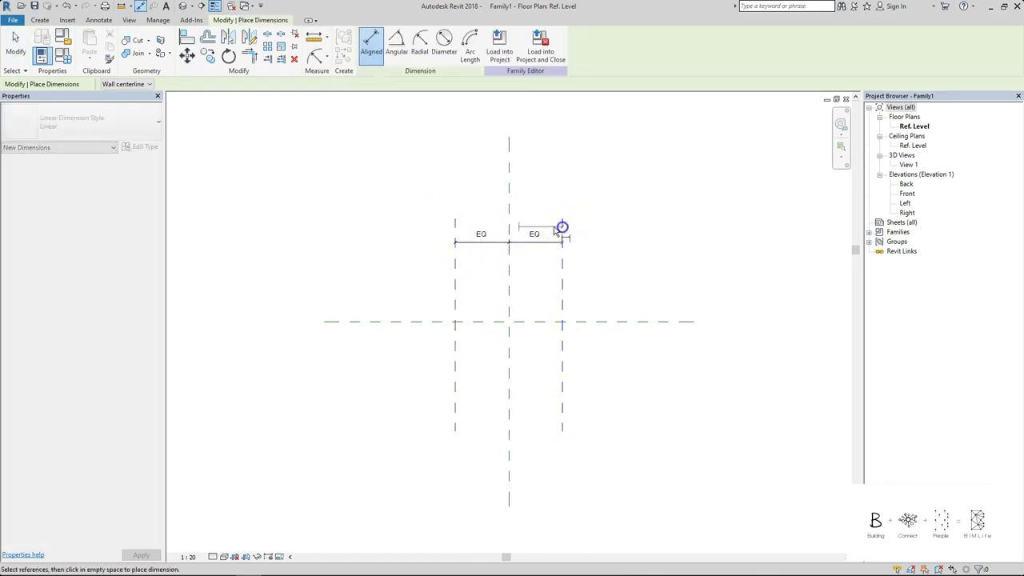
{"action": "left_click", "coordinate": [460, 228]}
{"action": "left_click", "coordinate": [488, 223]}
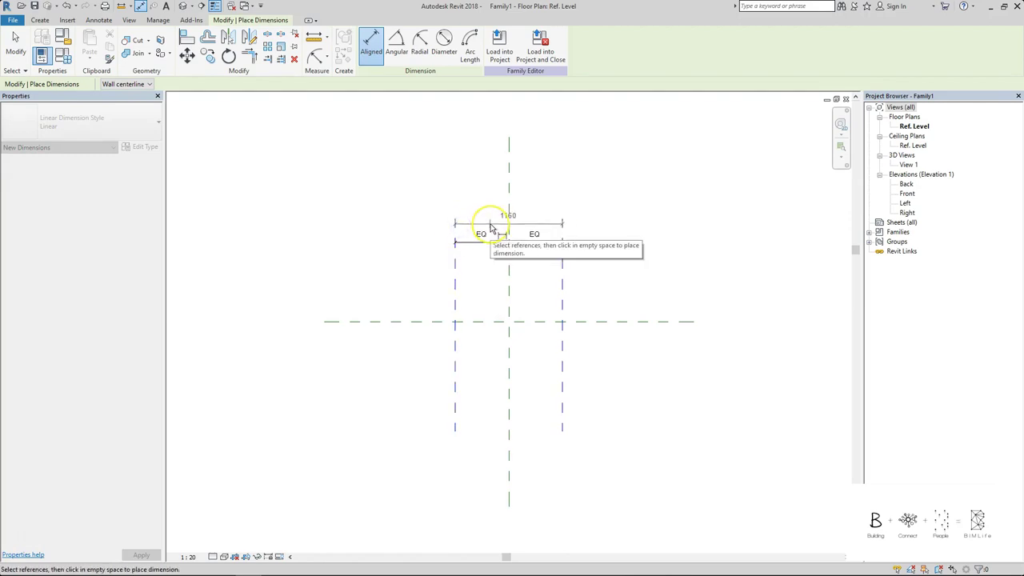
Draw two horizontal reference planes around the centre front/back plane, one about 555 mm above it and one below.
{"action": "key", "text": "r"}
{"action": "key", "text": "p"}
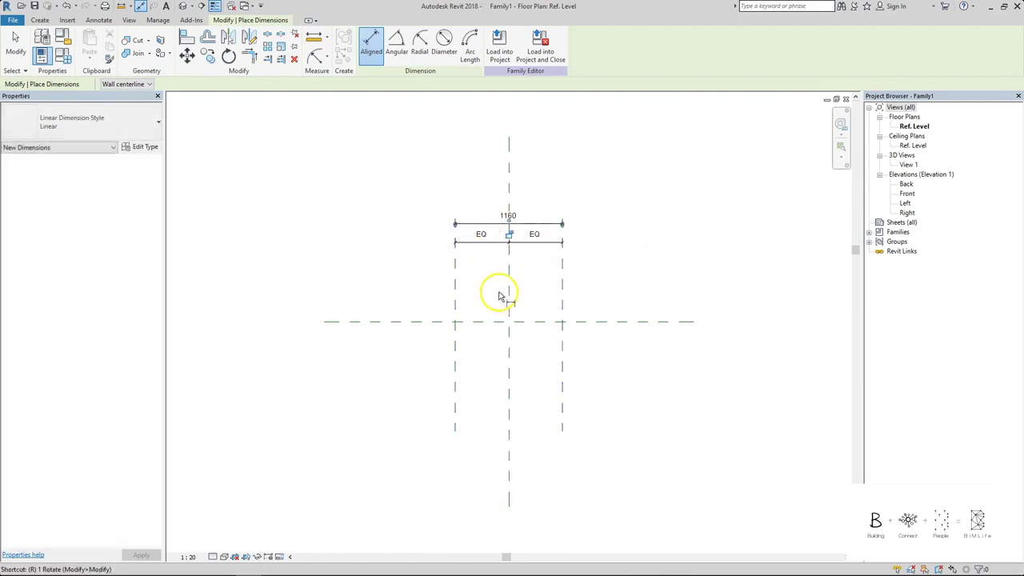
{"action": "left_click", "coordinate": [416, 271]}
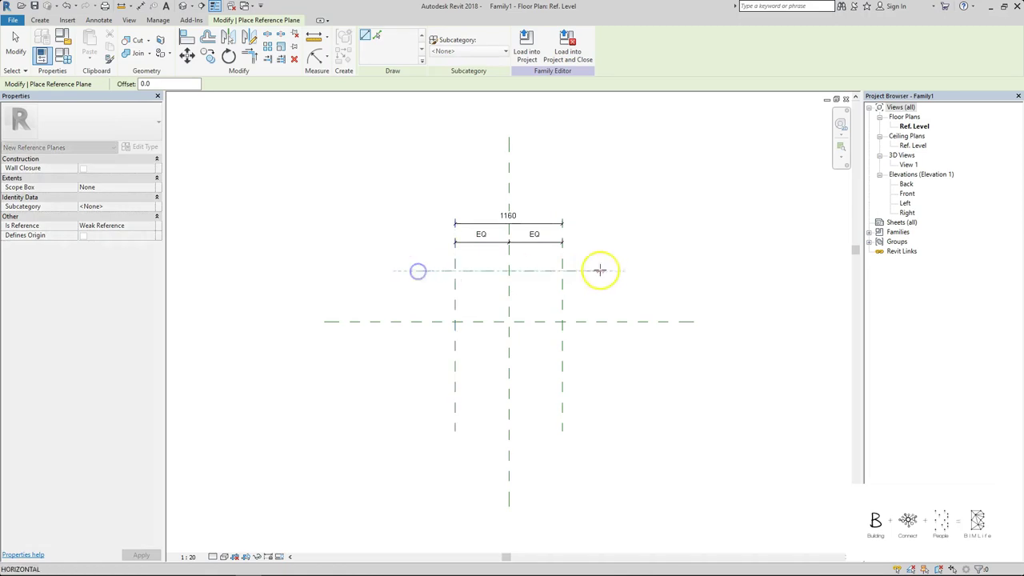
{"action": "left_click", "coordinate": [606, 270]}
{"action": "left_click", "coordinate": [417, 358]}
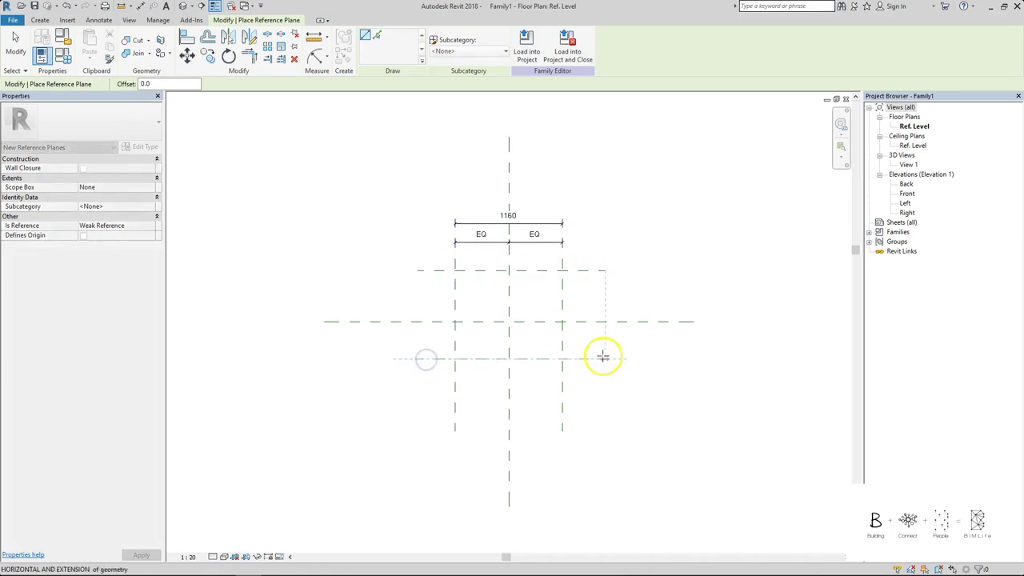
{"action": "left_click", "coordinate": [606, 359]}
{"action": "key", "text": "Escape"}
Dimension across the three horizontal reference planes and make both segments equal.
{"action": "key", "text": "d"}
{"action": "key", "text": "i"}
{"action": "left_click", "coordinate": [432, 271]}
{"action": "left_click", "coordinate": [433, 321]}
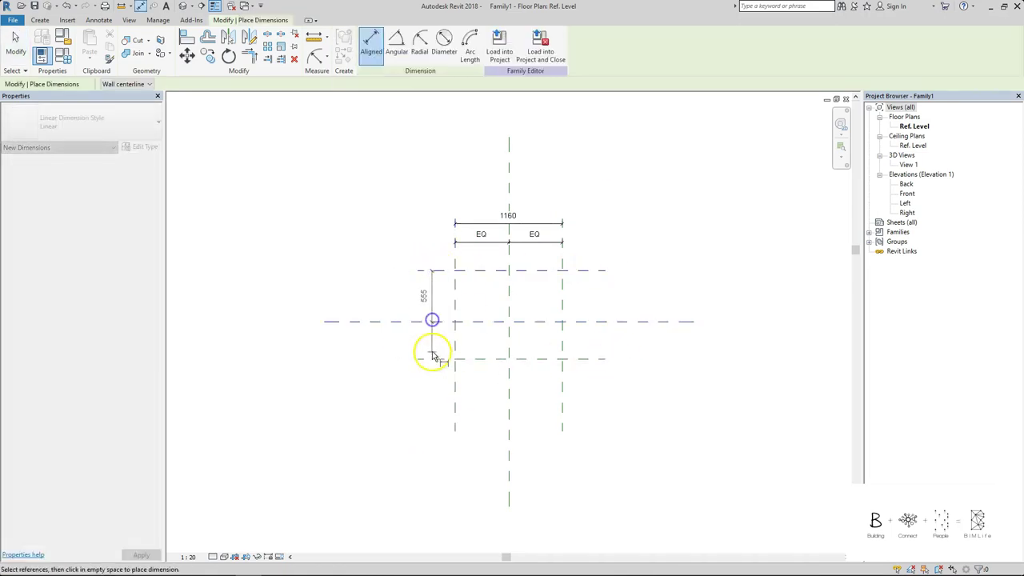
{"action": "left_click", "coordinate": [433, 360]}
{"action": "left_click", "coordinate": [432, 342]}
{"action": "left_click", "coordinate": [454, 316]}
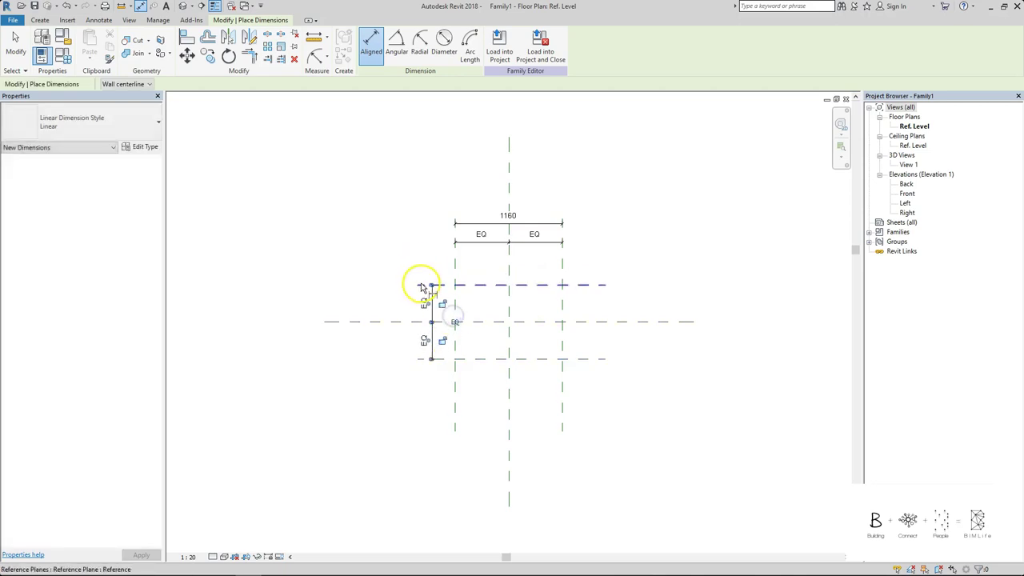
Add an overall dimension between the two outer horizontal reference planes and place it beside the equal dimension.
{"action": "left_click", "coordinate": [422, 284]}
{"action": "left_click", "coordinate": [424, 358]}
{"action": "left_click", "coordinate": [403, 342]}
{"action": "key", "text": "Escape"}
{"action": "left_click_drag", "start_coordinate": [405, 304], "coordinate": [415, 308]}
{"action": "left_click", "coordinate": [468, 213]}
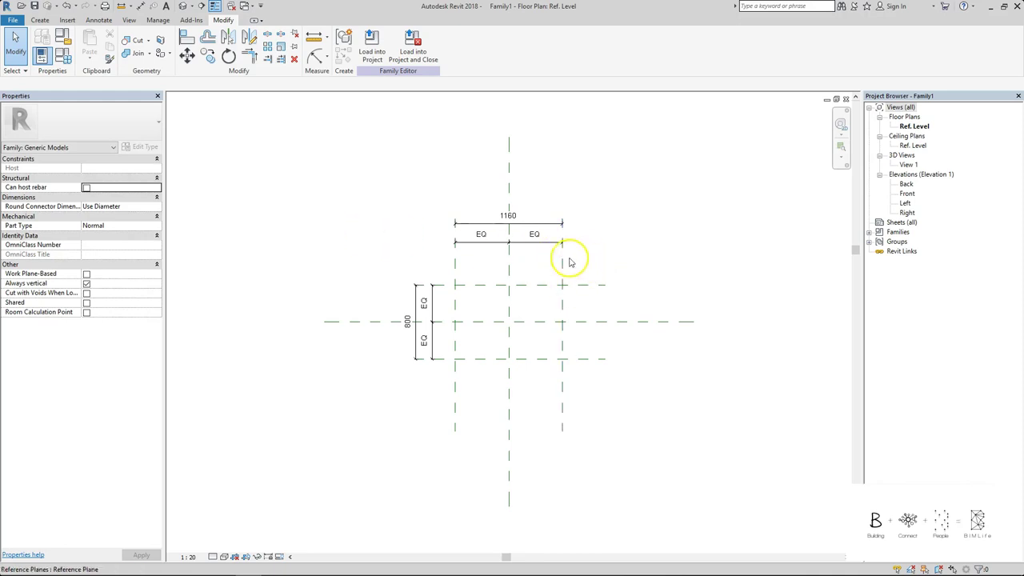
Label the overall horizontal dimension with a new family type parameter named LENGTH.
{"action": "left_click", "coordinate": [507, 218]}
{"action": "left_click", "coordinate": [472, 45]}
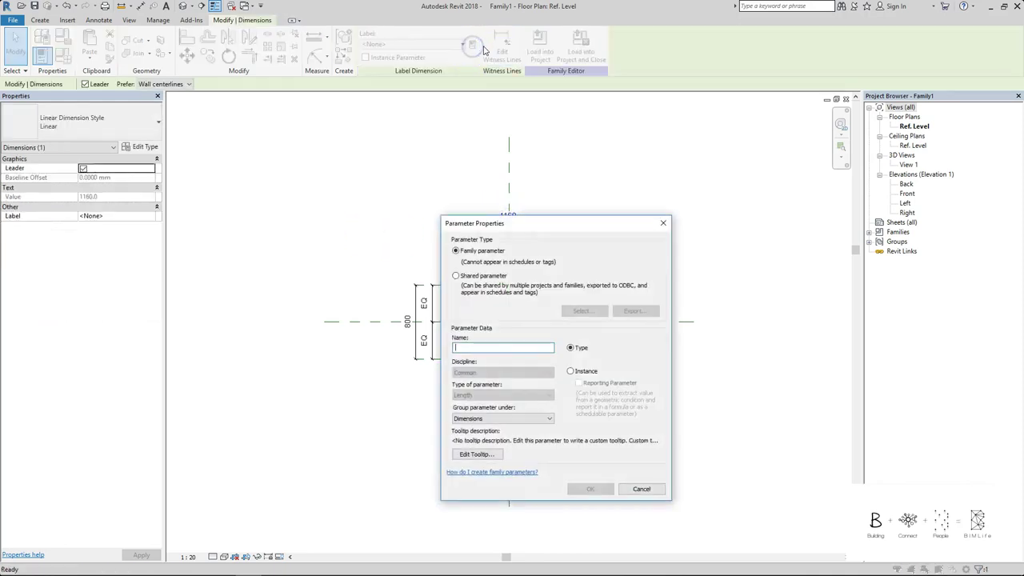
{"action": "type", "text": "LENG"}
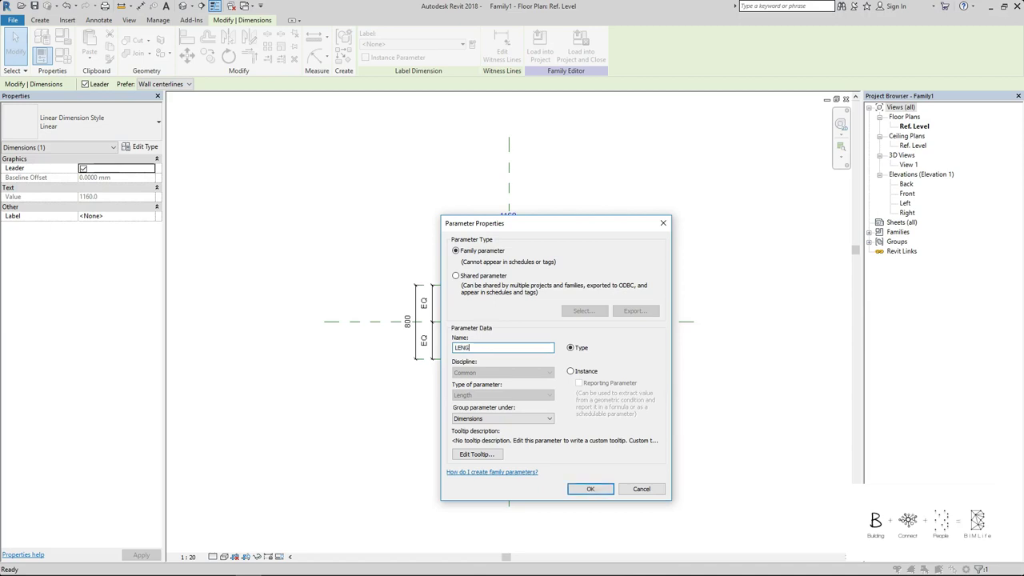
{"action": "type", "text": "TH"}
{"action": "key", "text": "Return"}
Label the overall vertical dimension with a new family type parameter named WIDTH.
{"action": "left_click", "coordinate": [417, 296]}
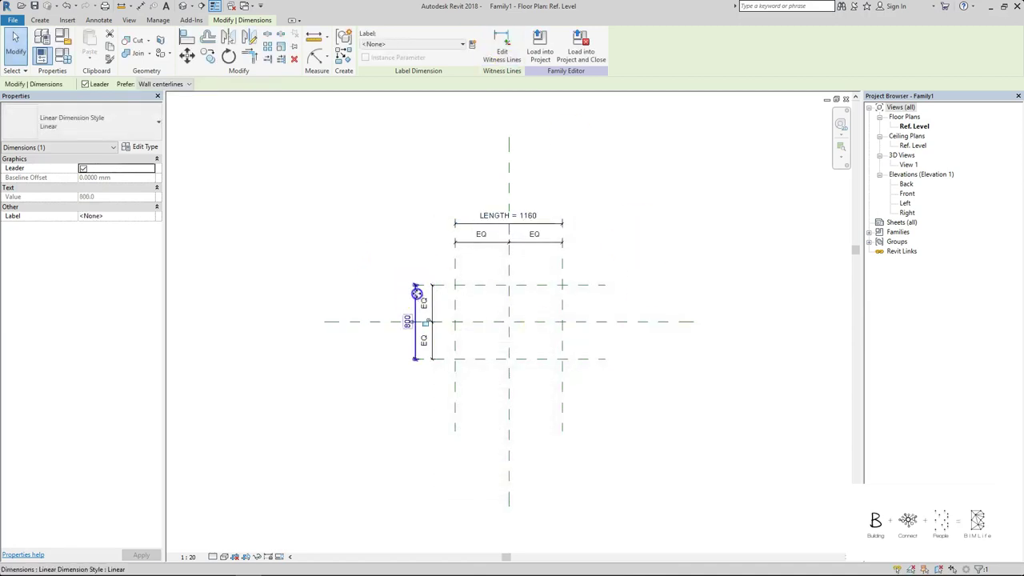
{"action": "left_click", "coordinate": [474, 46]}
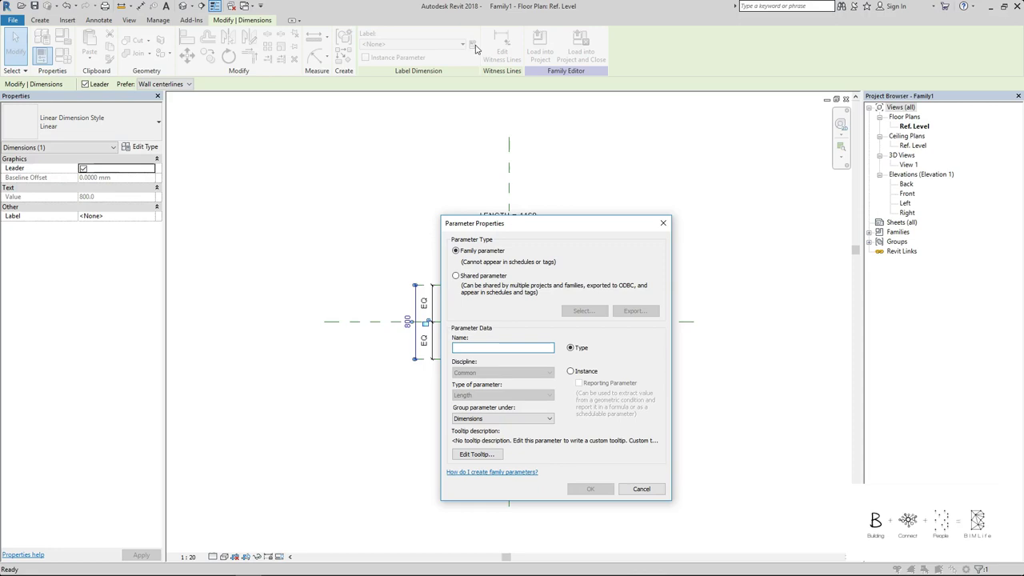
{"action": "key", "text": "Return"}
{"action": "left_click", "coordinate": [613, 267]}
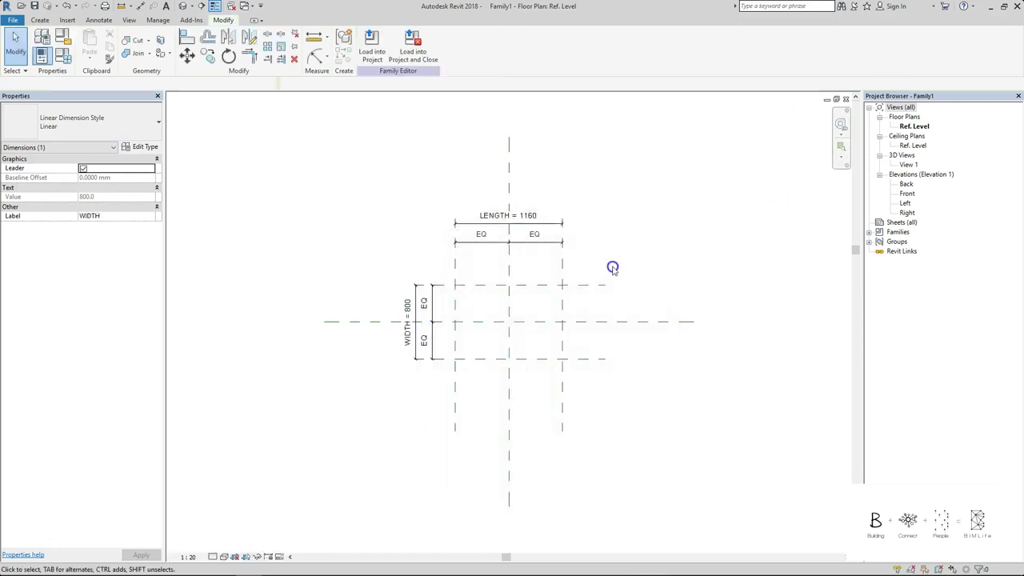
Set the family parameters LENGTH to 1200 and WIDTH to 750 in Family Types.
{"action": "key", "text": "f"}
{"action": "key", "text": "t"}
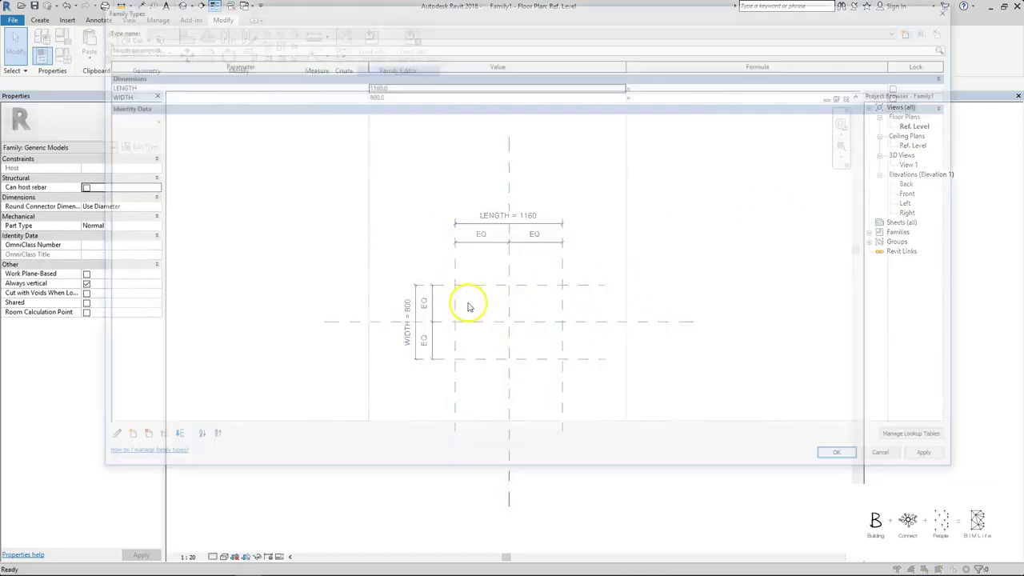
{"action": "left_click", "coordinate": [406, 88]}
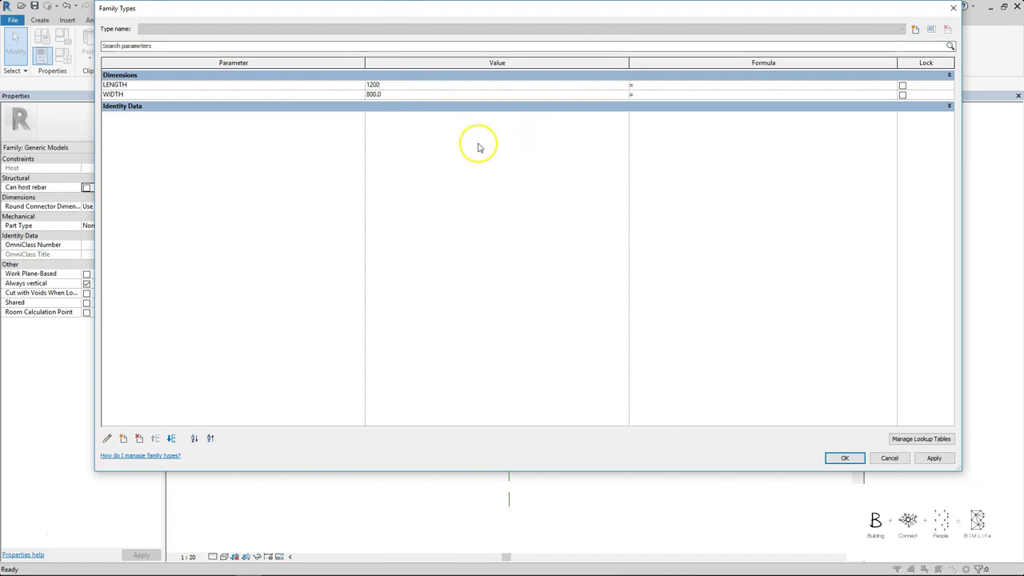
{"action": "left_click", "coordinate": [395, 94]}
{"action": "type", "text": "750"}
{"action": "key", "text": "Return"}
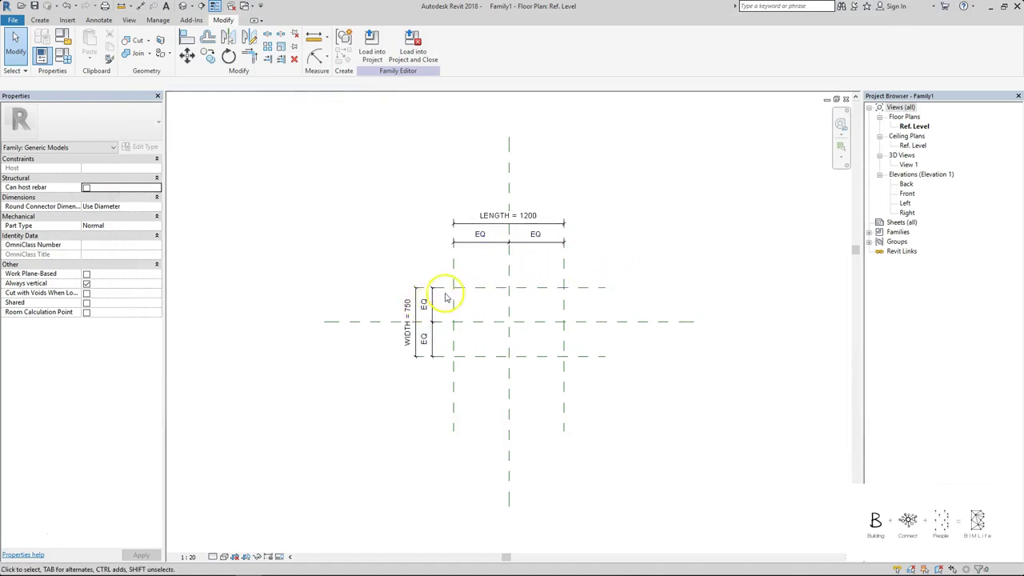
Move the WIDTH dimension and its equal dimension farther out from the ends of the horizontal reference planes.
{"action": "left_click_drag", "start_coordinate": [442, 296], "coordinate": [365, 342]}
{"action": "left_click", "coordinate": [396, 222]}
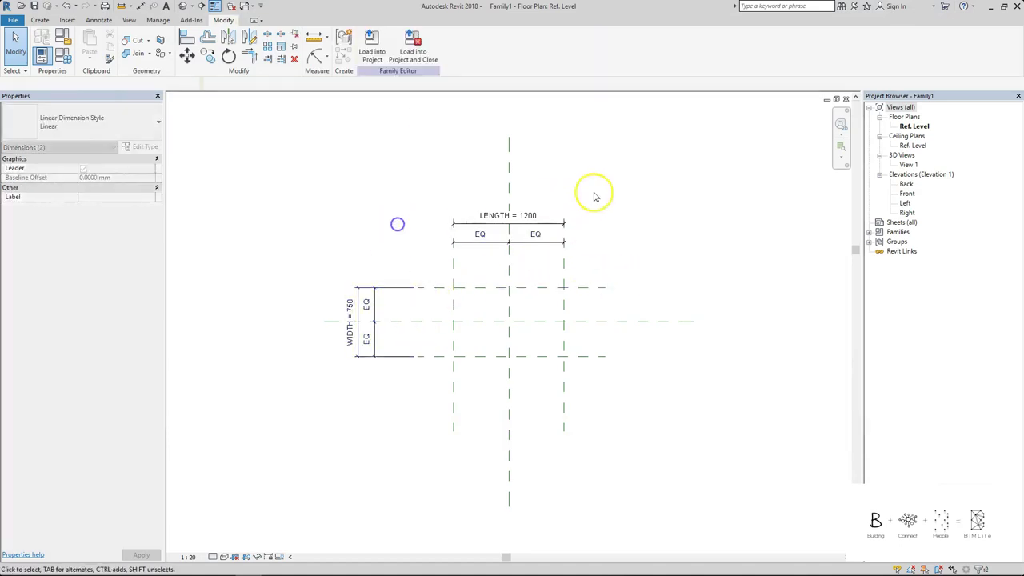
{"action": "left_click", "coordinate": [603, 190]}
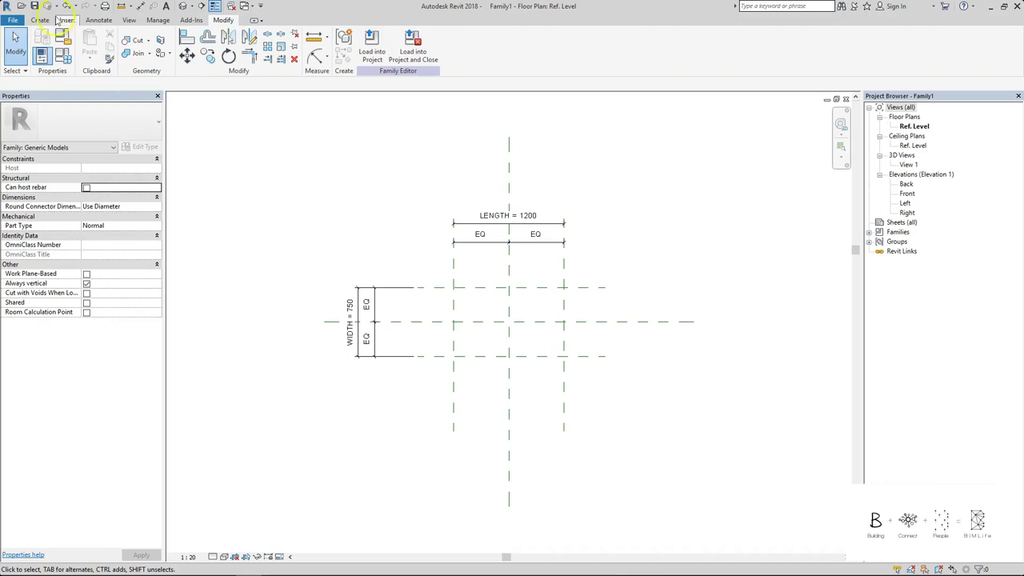
Start an extrusion and sketch a 1200 x 750 rectangle between the intersections of the outer reference planes.
{"action": "left_click", "coordinate": [40, 20]}
{"action": "left_click", "coordinate": [90, 44]}
{"action": "left_click", "coordinate": [402, 36]}
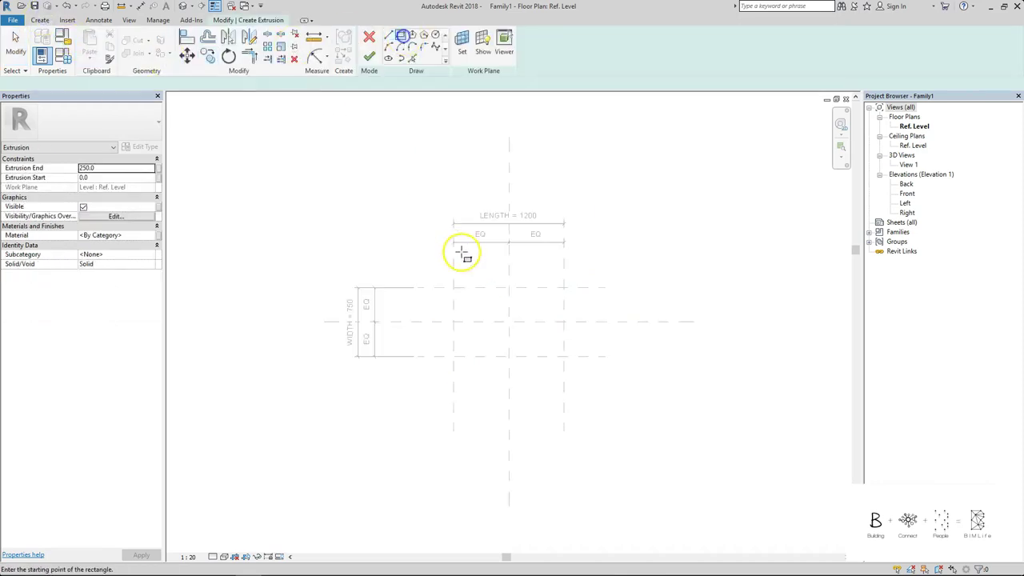
{"action": "left_click", "coordinate": [453, 288]}
{"action": "left_click", "coordinate": [564, 356]}
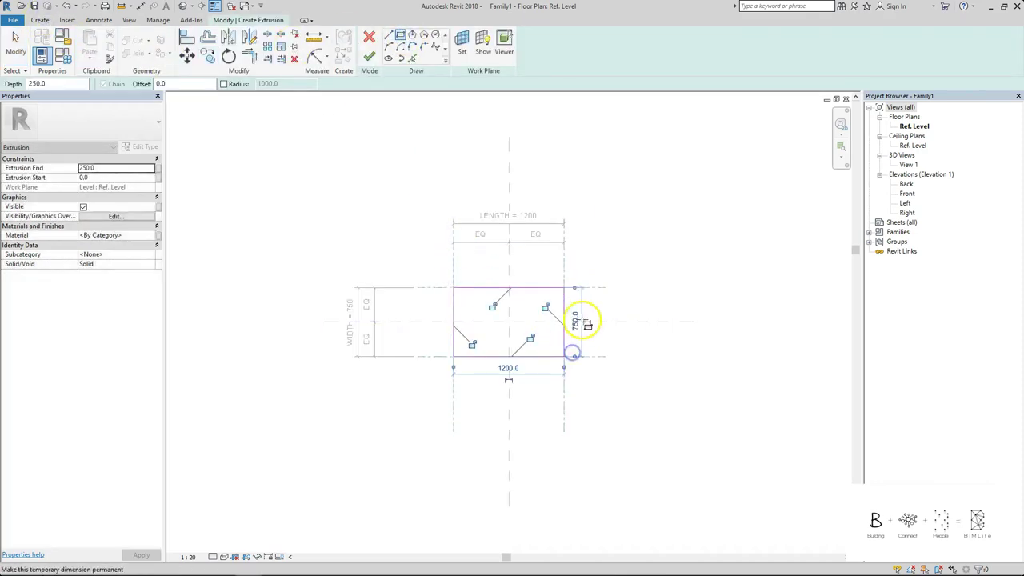
Lock the rectangle's four sides to the outer reference planes and finish the extrusion.
{"action": "left_click", "coordinate": [549, 307]}
{"action": "left_click", "coordinate": [491, 306]}
{"action": "left_click", "coordinate": [471, 344]}
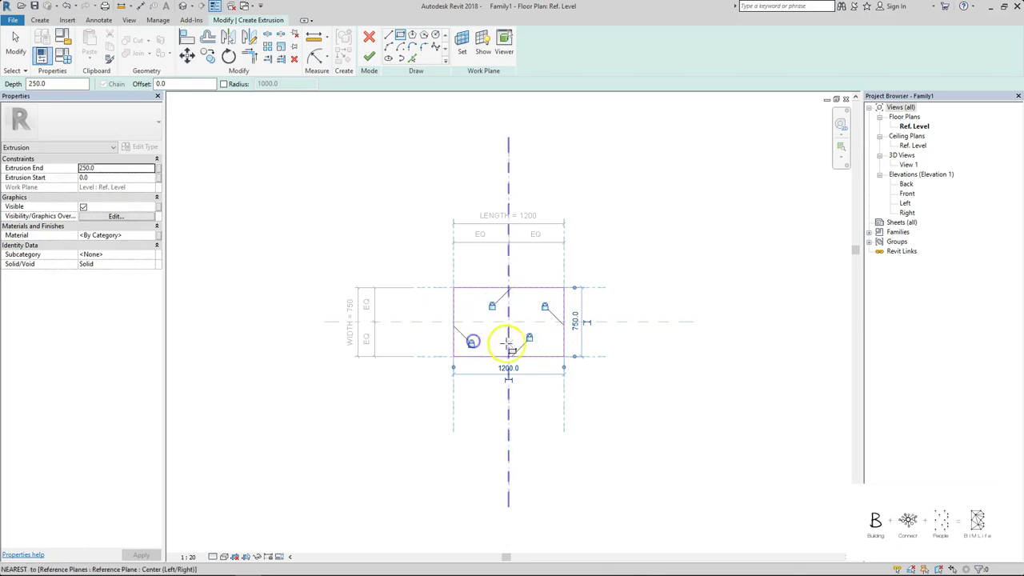
{"action": "left_click", "coordinate": [367, 58]}
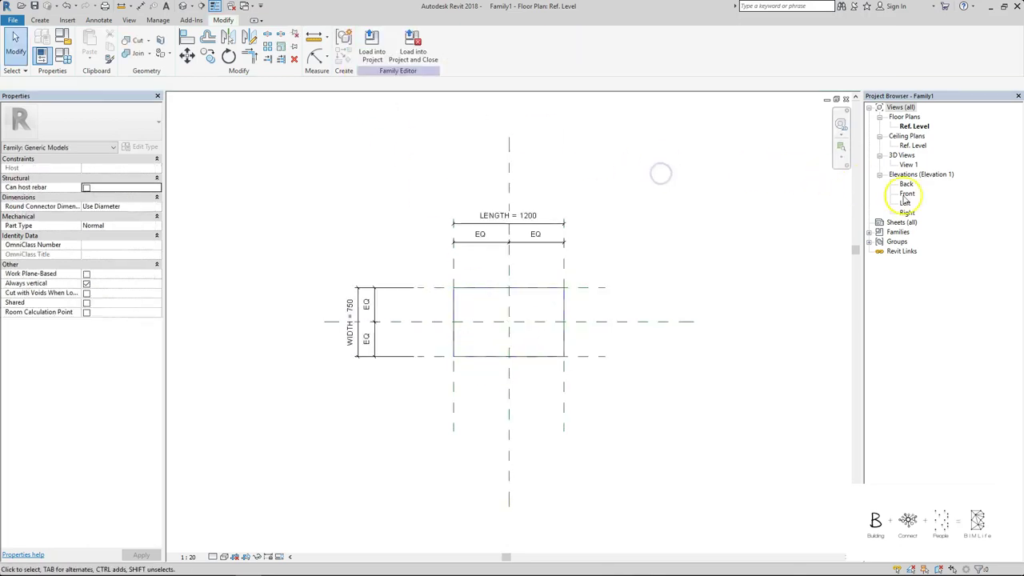
In the Front elevation, draw two horizontal reference planes, one about 1168 mm above Ref. Level and another about 100 mm below it.
{"action": "double_click", "coordinate": [907, 194]}
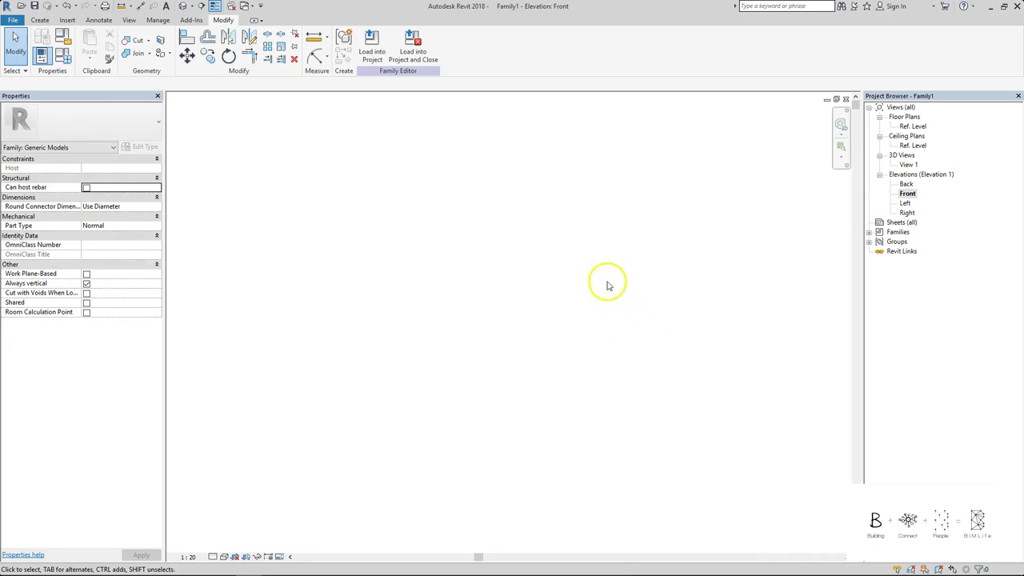
{"action": "key", "text": "r"}
{"action": "key", "text": "p"}
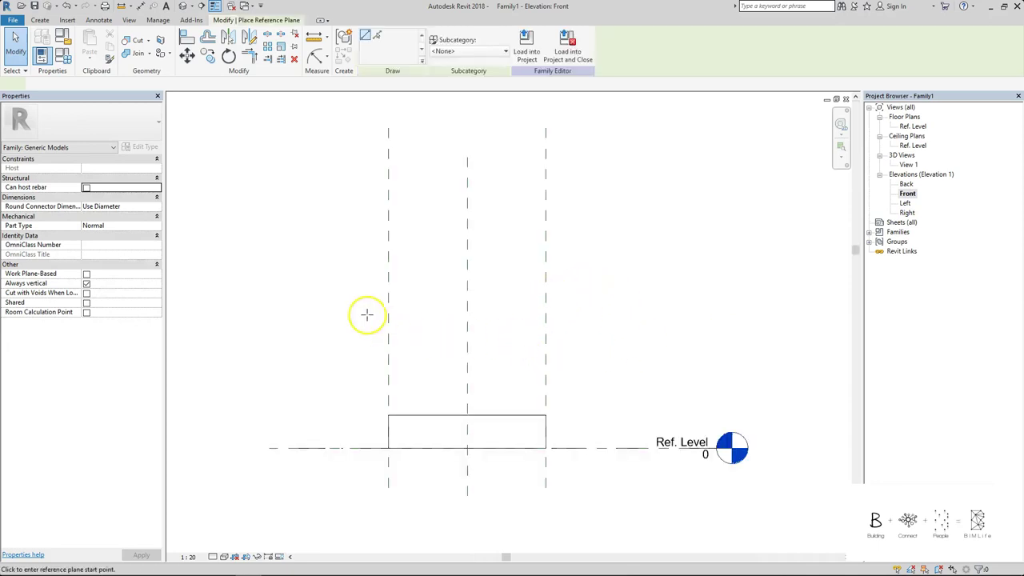
{"action": "left_click", "coordinate": [324, 296]}
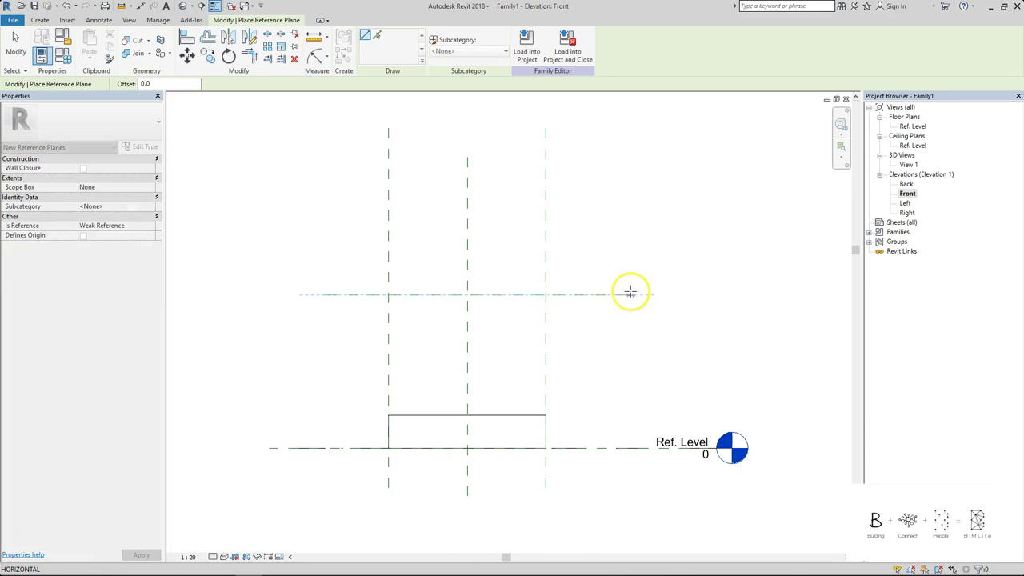
{"action": "left_click", "coordinate": [631, 295]}
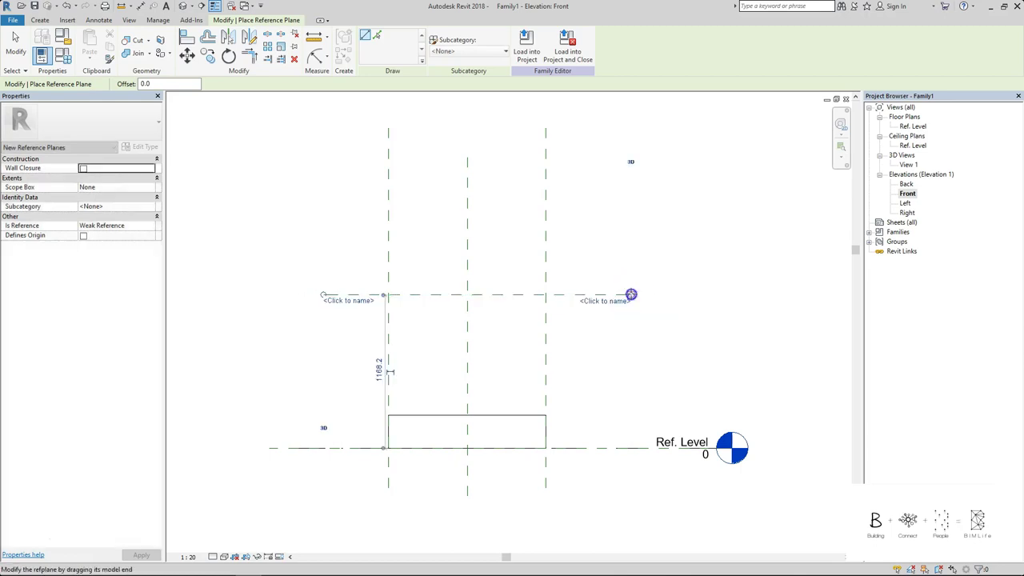
{"action": "left_click", "coordinate": [323, 308]}
{"action": "left_click", "coordinate": [629, 307]}
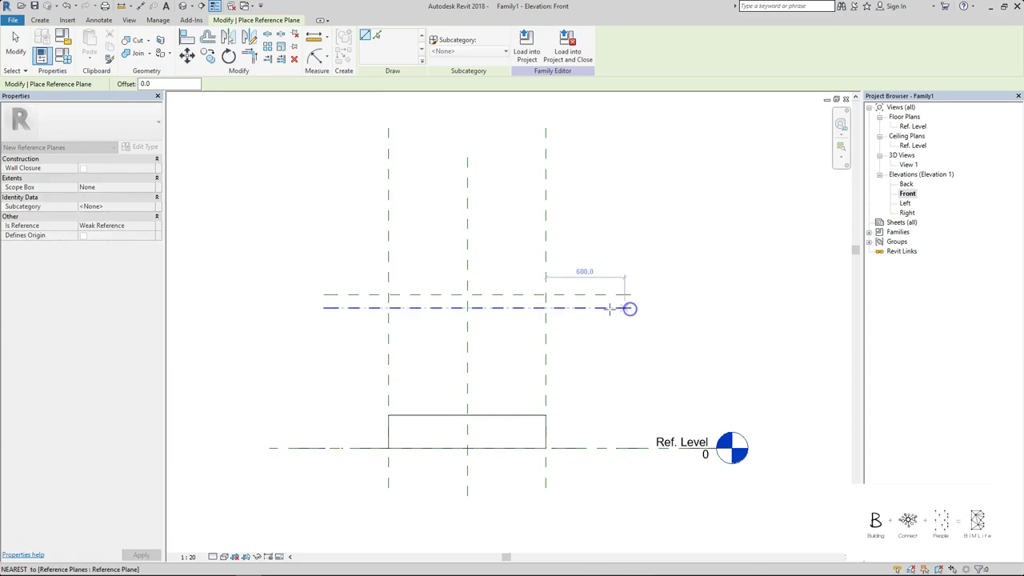
{"action": "key", "text": "Escape"}
Dimension the upper reference plane from Ref. Level and the gap between the two horizontal reference planes.
{"action": "key", "text": "i"}
{"action": "left_click", "coordinate": [614, 296]}
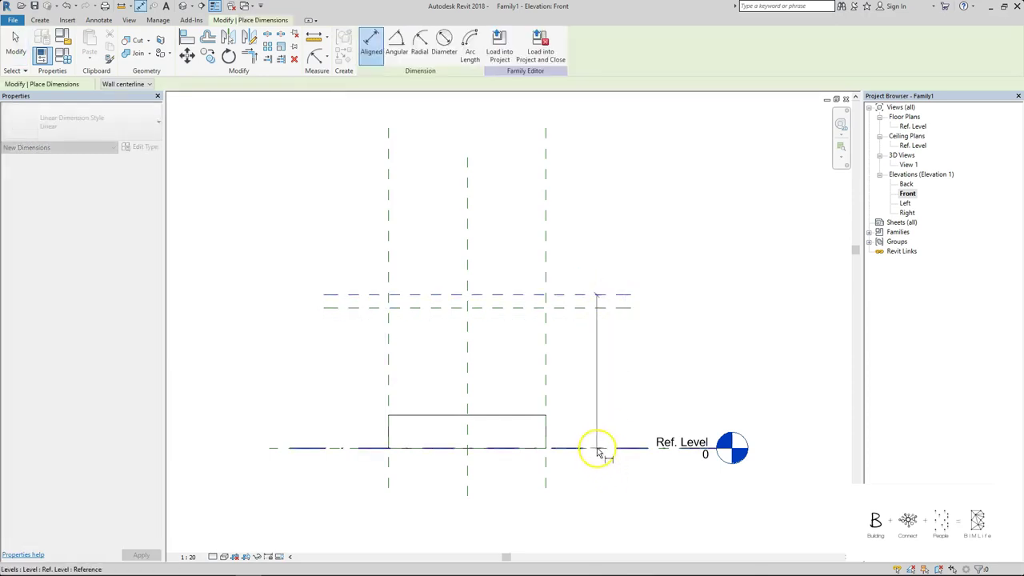
{"action": "left_click", "coordinate": [598, 451]}
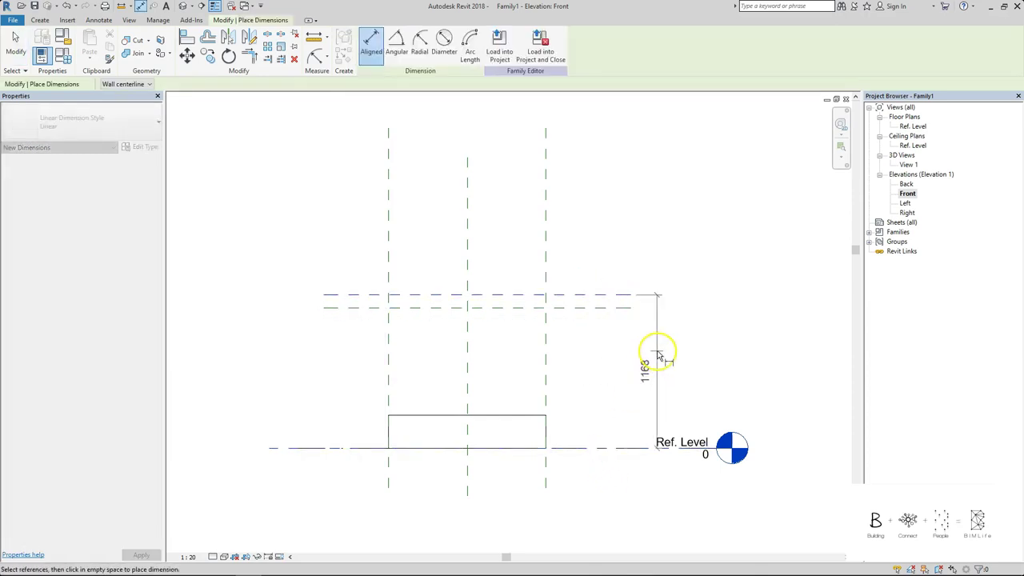
{"action": "left_click", "coordinate": [657, 352]}
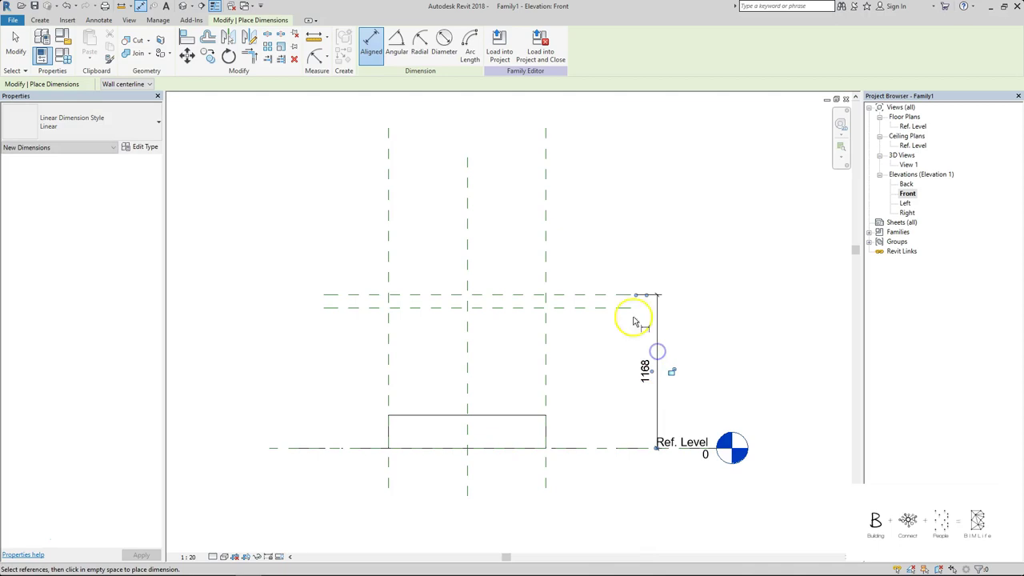
{"action": "left_click", "coordinate": [598, 296]}
{"action": "left_click", "coordinate": [611, 354]}
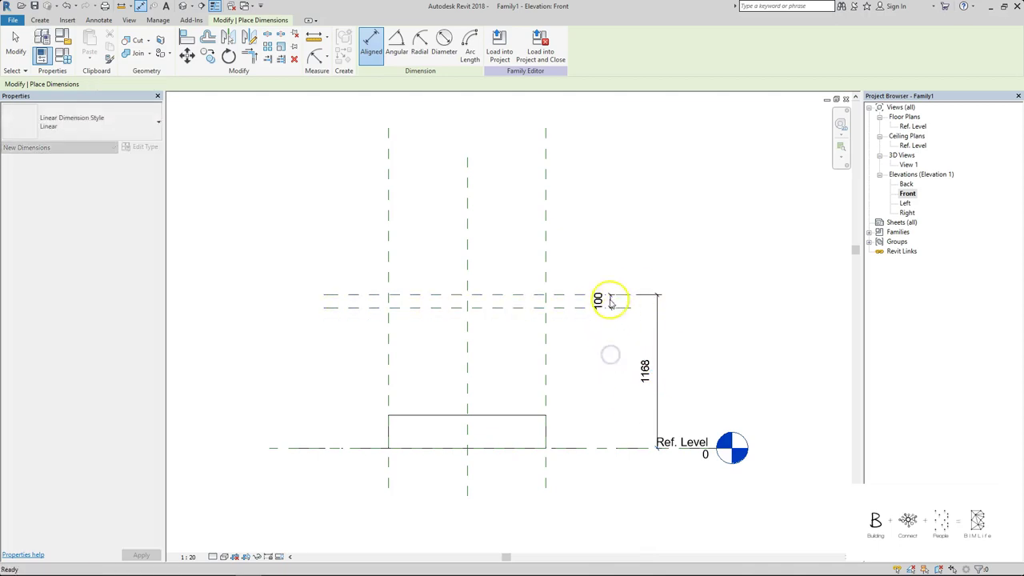
{"action": "key", "text": "Escape"}
{"action": "key", "text": "Escape"}
Label the dimension between the two horizontal reference planes with a new type parameter named THICKNESS.
{"action": "left_click", "coordinate": [610, 300]}
{"action": "left_click", "coordinate": [598, 300]}
{"action": "left_click", "coordinate": [472, 44]}
{"action": "type", "text": "THI"}
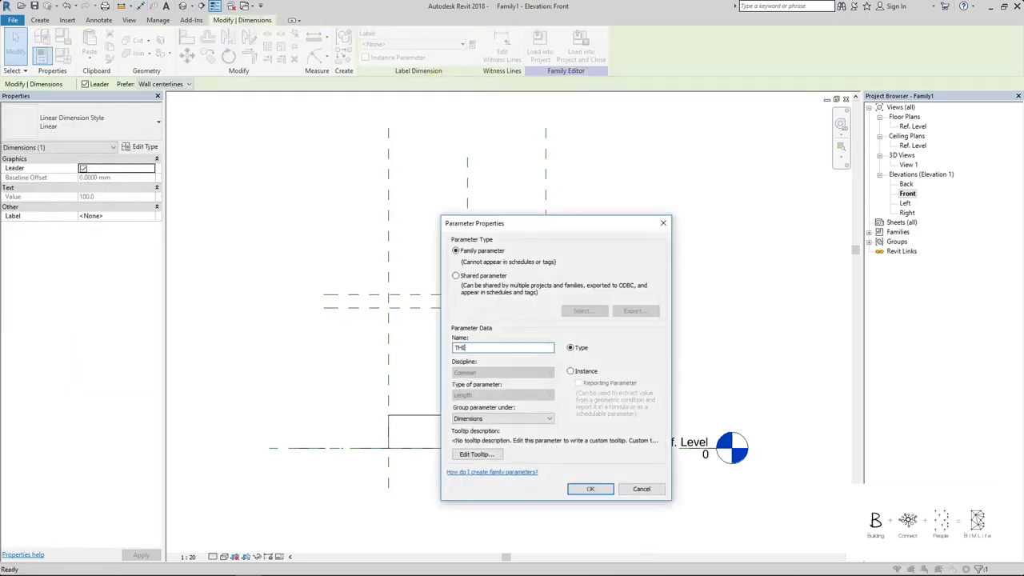
{"action": "type", "text": "CKNESS"}
{"action": "key", "text": "Return"}
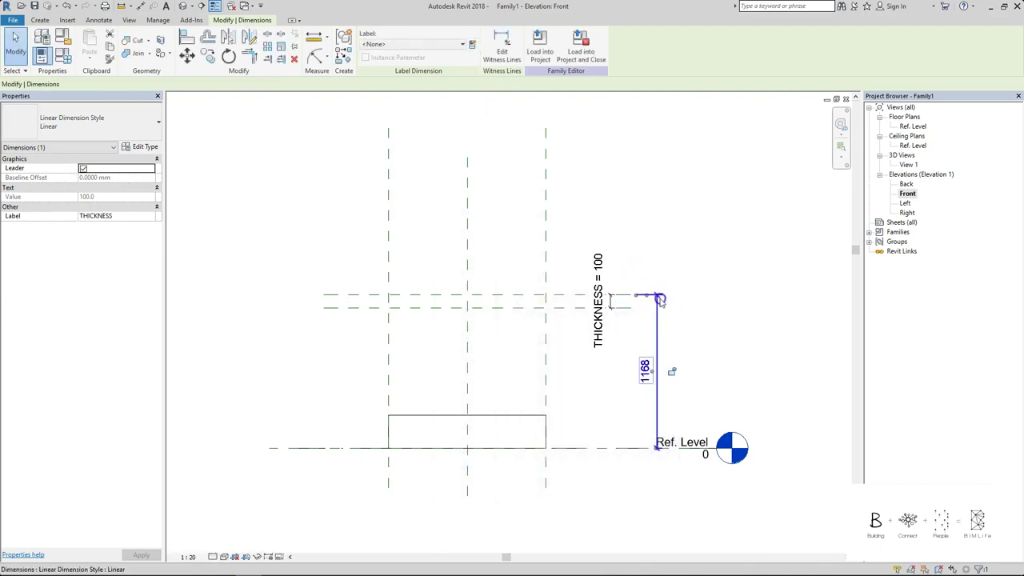
Label the dimension from Ref. Level to the upper plane with a new type parameter named HEIGHT.
{"action": "left_click", "coordinate": [472, 45]}
{"action": "type", "text": "HEI"}
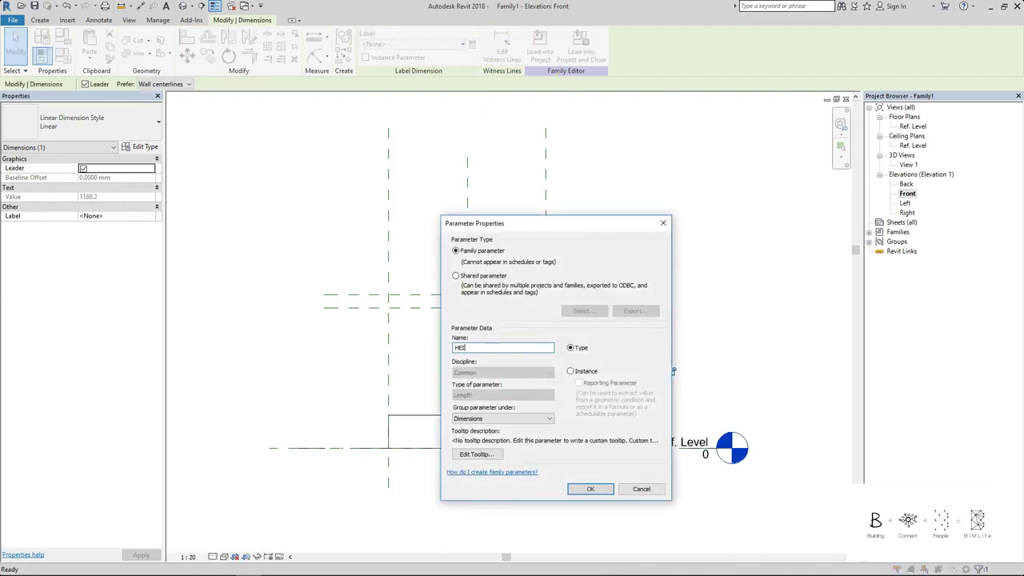
{"action": "type", "text": "GHT"}
{"action": "key", "text": "Return"}
{"action": "key", "text": "Escape"}
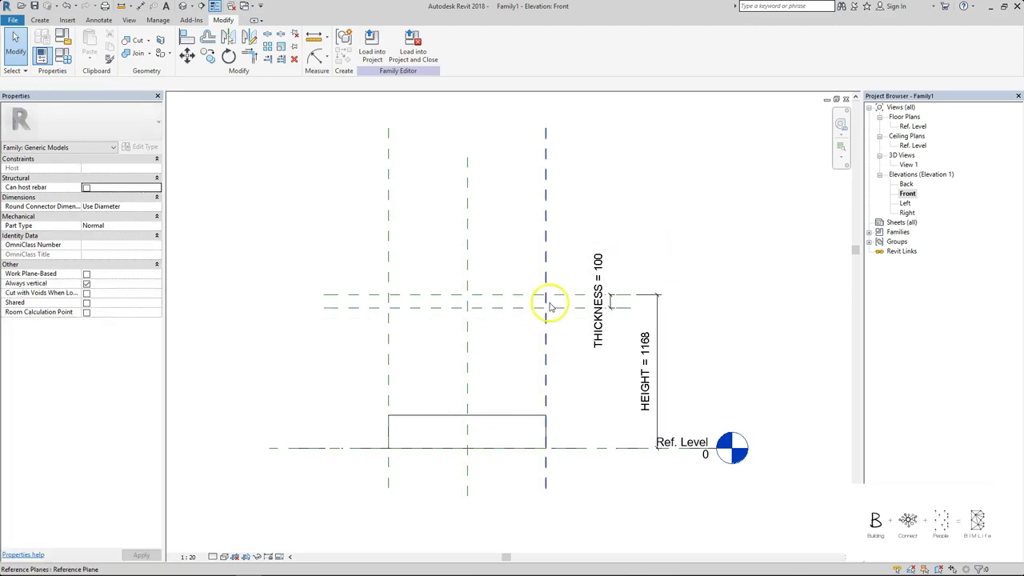
Align the extrusion's top face to the upper horizontal reference plane and lock it there.
{"action": "key", "text": "a"}
{"action": "key", "text": "l"}
{"action": "left_click", "coordinate": [483, 295]}
{"action": "left_click", "coordinate": [493, 415]}
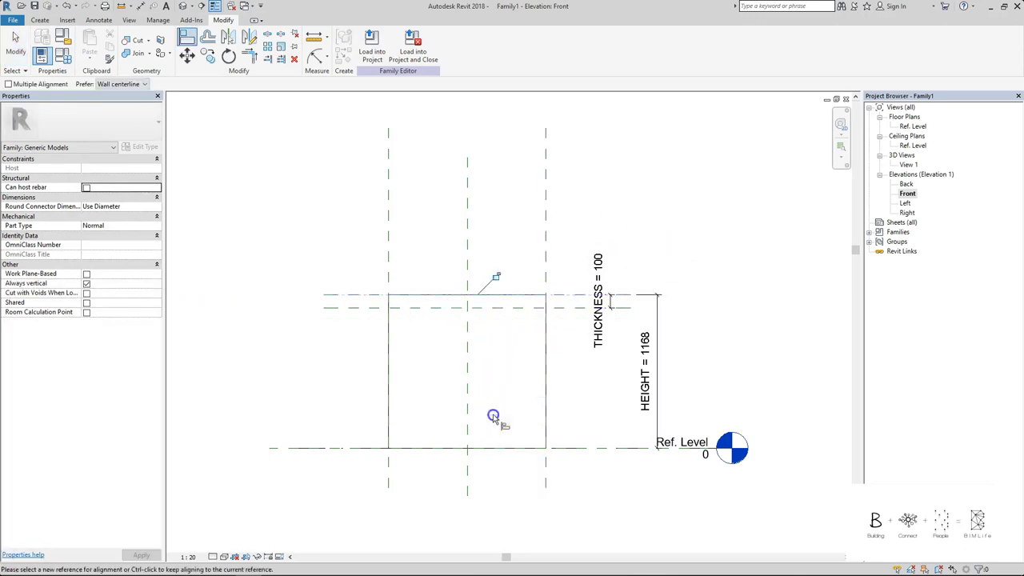
{"action": "left_click", "coordinate": [493, 276]}
{"action": "key", "text": "Escape"}
Raise the extrusion's bottom face to just below the lower horizontal reference plane, about 932 mm above Ref. Level.
{"action": "left_click", "coordinate": [500, 449]}
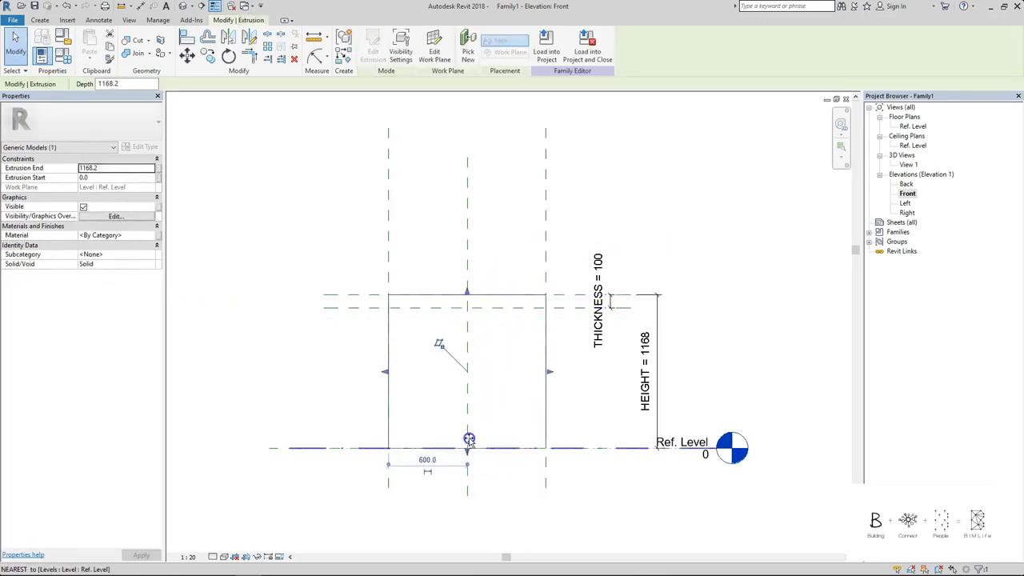
{"action": "left_click_drag", "start_coordinate": [468, 440], "coordinate": [485, 327]}
{"action": "left_click", "coordinate": [368, 307]}
{"action": "left_click", "coordinate": [434, 381]}
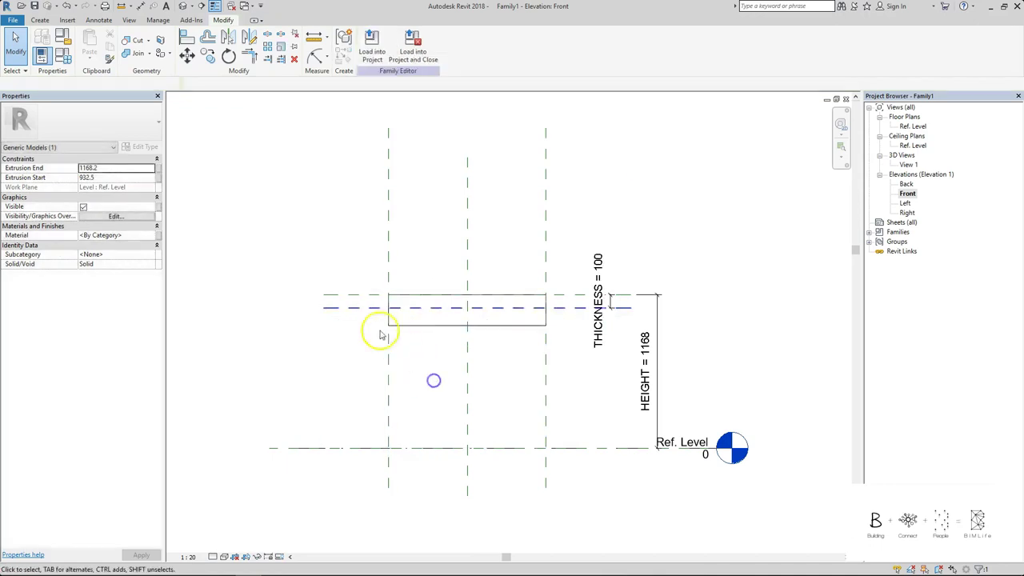
Align the extrusion's bottom face to the lower horizontal reference plane and lock it there.
{"action": "key", "text": "a"}
{"action": "key", "text": "l"}
{"action": "left_click", "coordinate": [357, 306]}
{"action": "left_click", "coordinate": [411, 325]}
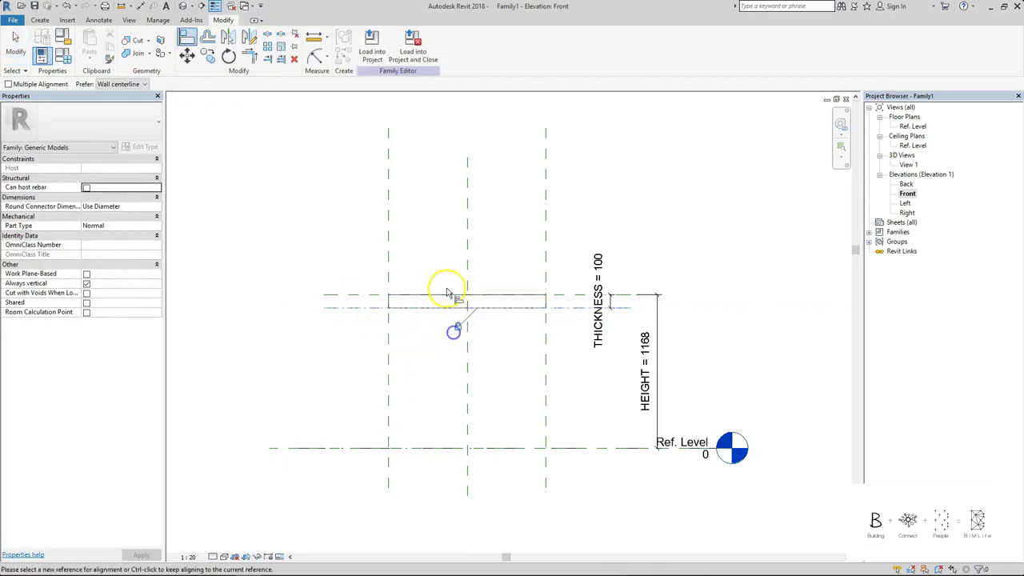
{"action": "key", "text": "Escape"}
{"action": "key", "text": "Escape"}
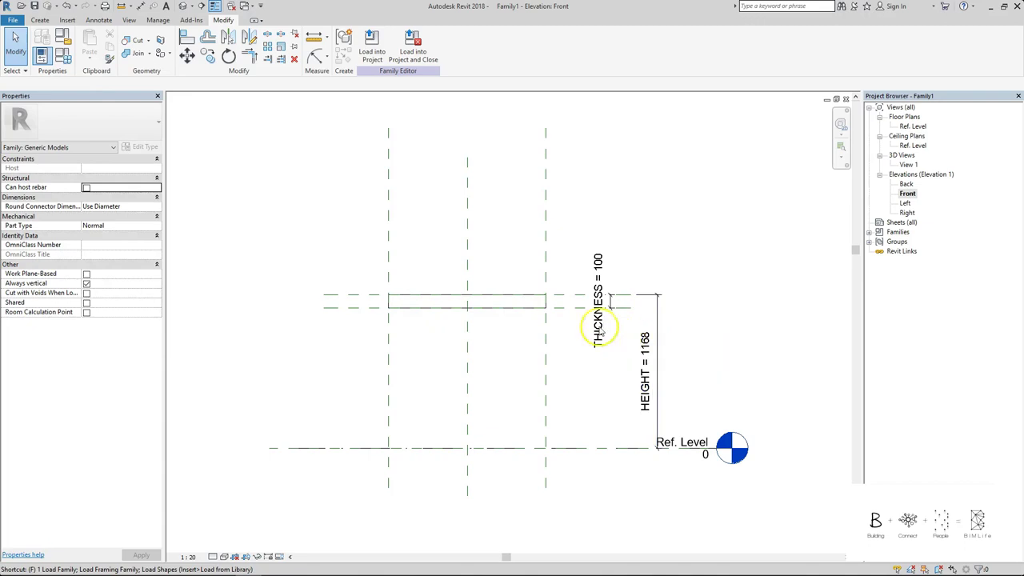
Set the family parameters HEIGHT to 900 and THICKNESS to 50 in Family Types.
{"action": "key", "text": "f"}
{"action": "key", "text": "t"}
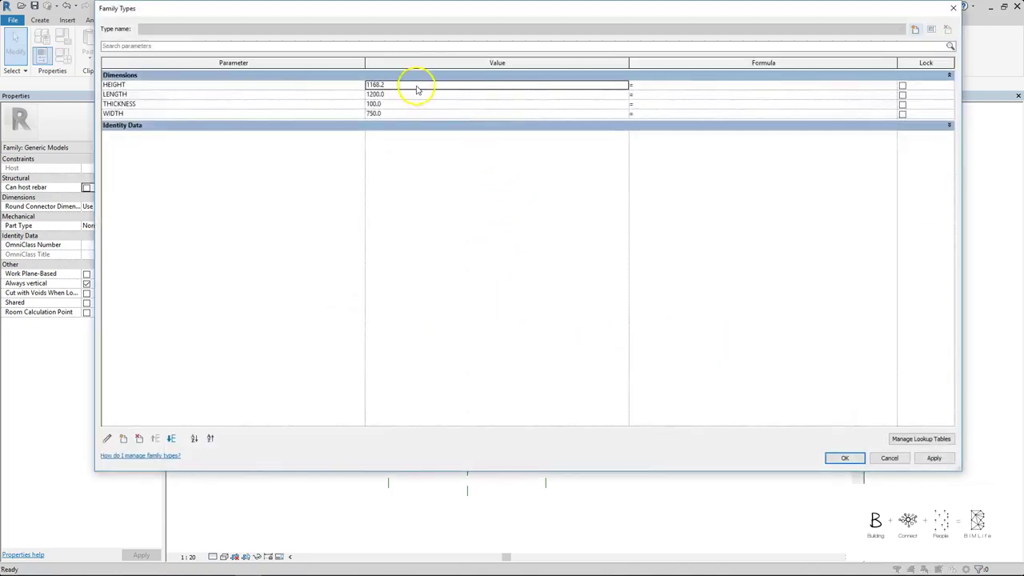
{"action": "double_click", "coordinate": [416, 88]}
{"action": "type", "text": "900"}
{"action": "key", "text": "Tab"}
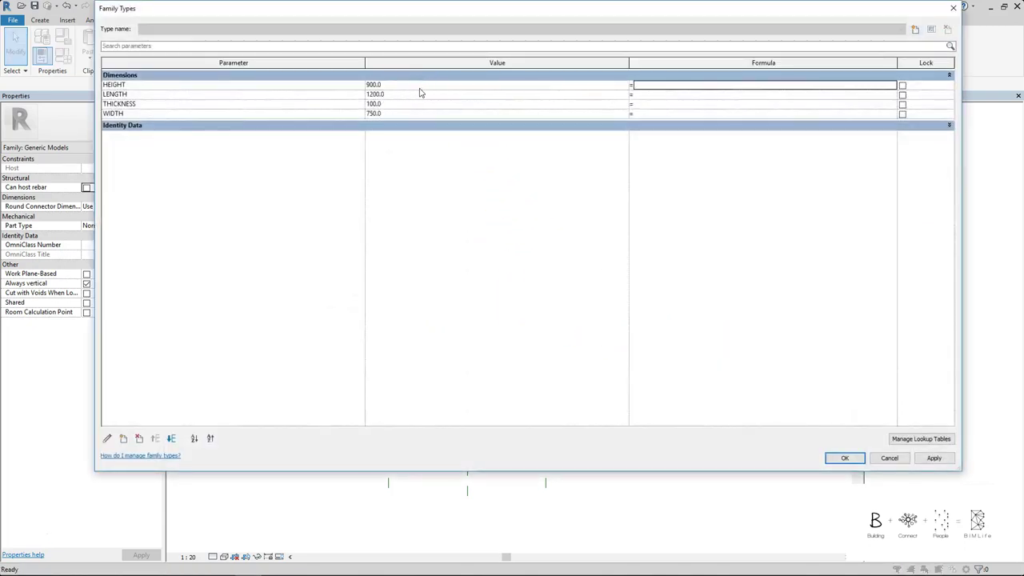
{"action": "double_click", "coordinate": [394, 103]}
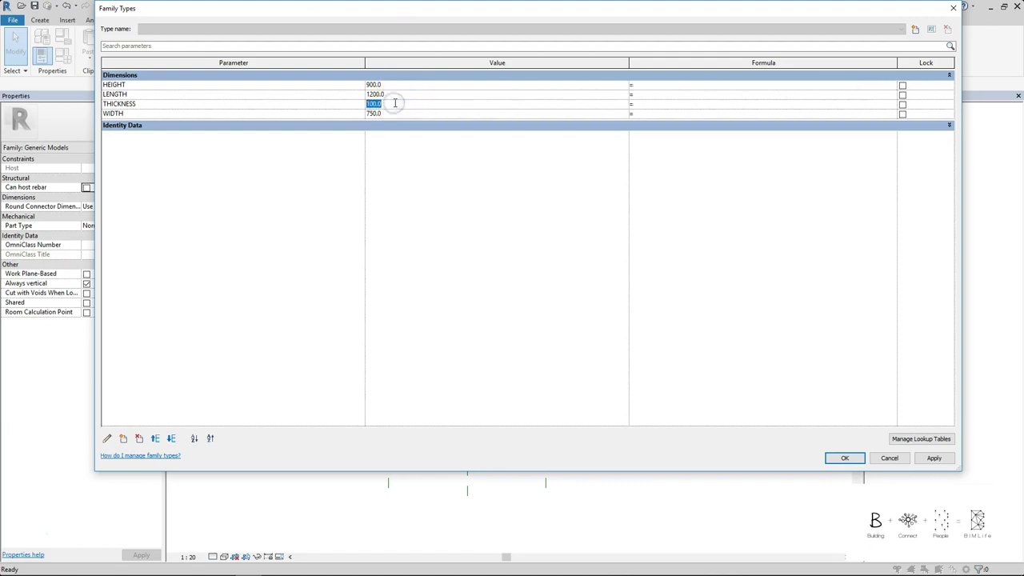
{"action": "key", "text": "Tab"}
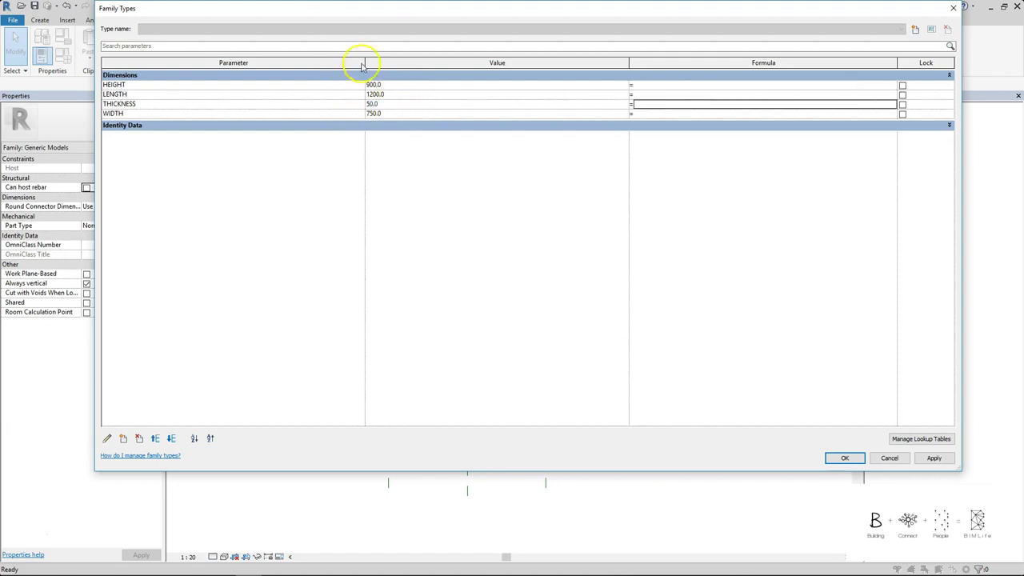
Reorder the family parameters to LENGTH, WIDTH, HEIGHT, THICKNESS and accept the Family Types changes.
{"action": "left_click", "coordinate": [154, 87]}
{"action": "left_click", "coordinate": [175, 441]}
{"action": "left_click", "coordinate": [174, 440]}
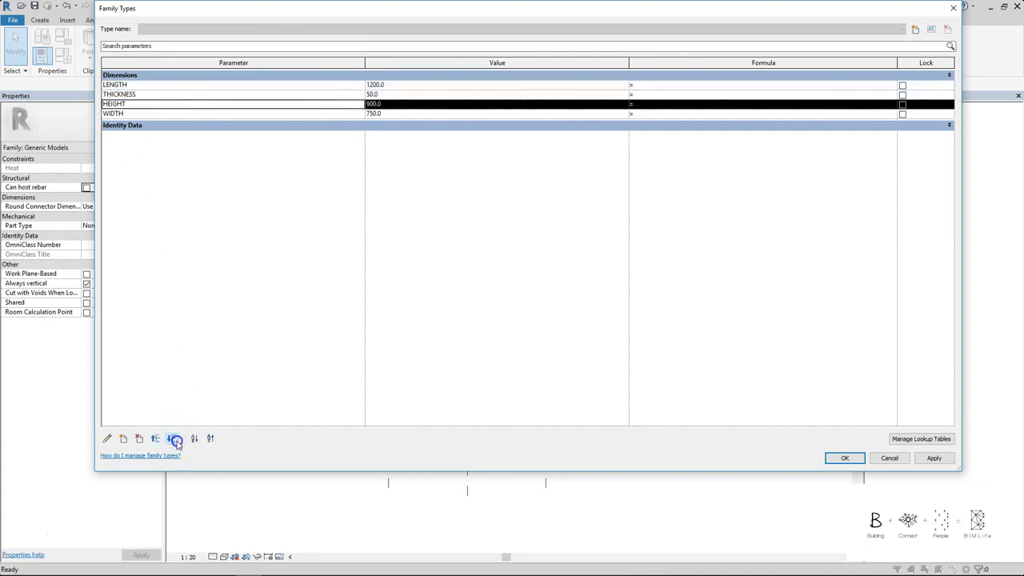
{"action": "left_click", "coordinate": [174, 440]}
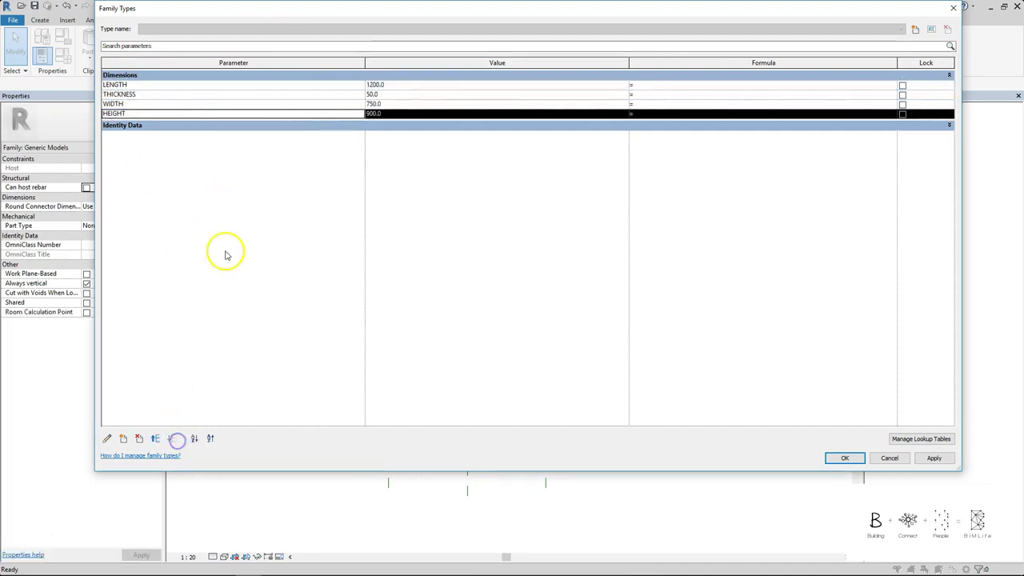
{"action": "left_click", "coordinate": [152, 94]}
{"action": "left_click", "coordinate": [175, 438]}
{"action": "left_click", "coordinate": [174, 439]}
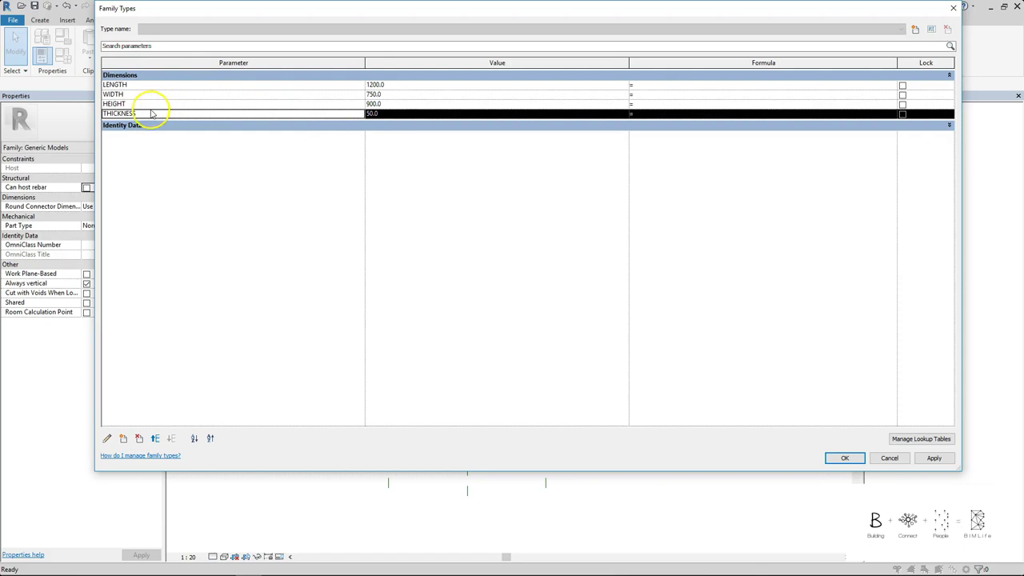
{"action": "left_click", "coordinate": [842, 458]}
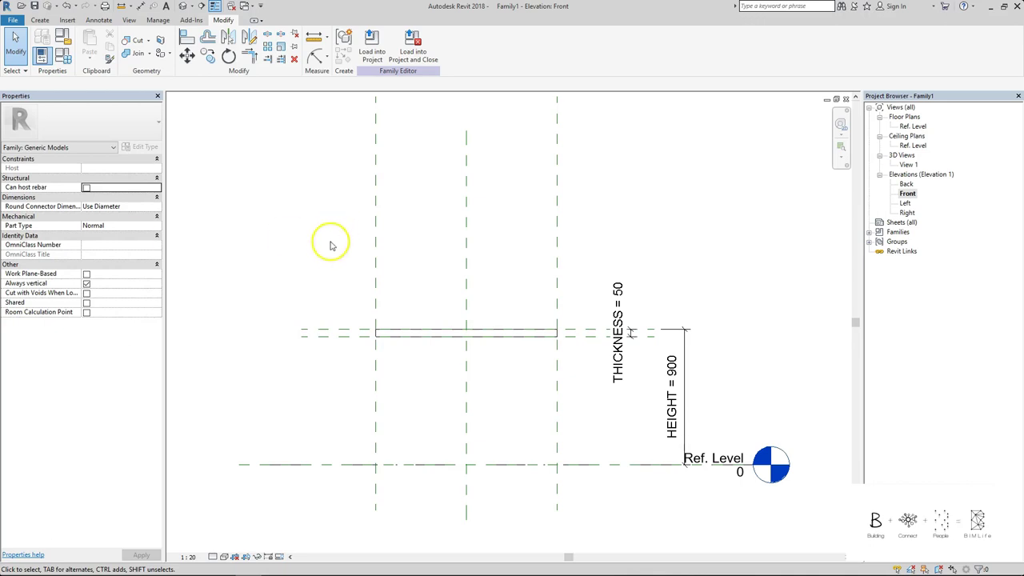
In the Ref. Level floor plan, start an extrusion and sketch two leg rectangles of about 100 x 82 mm inside the tabletop's left corners.
{"action": "double_click", "coordinate": [911, 127]}
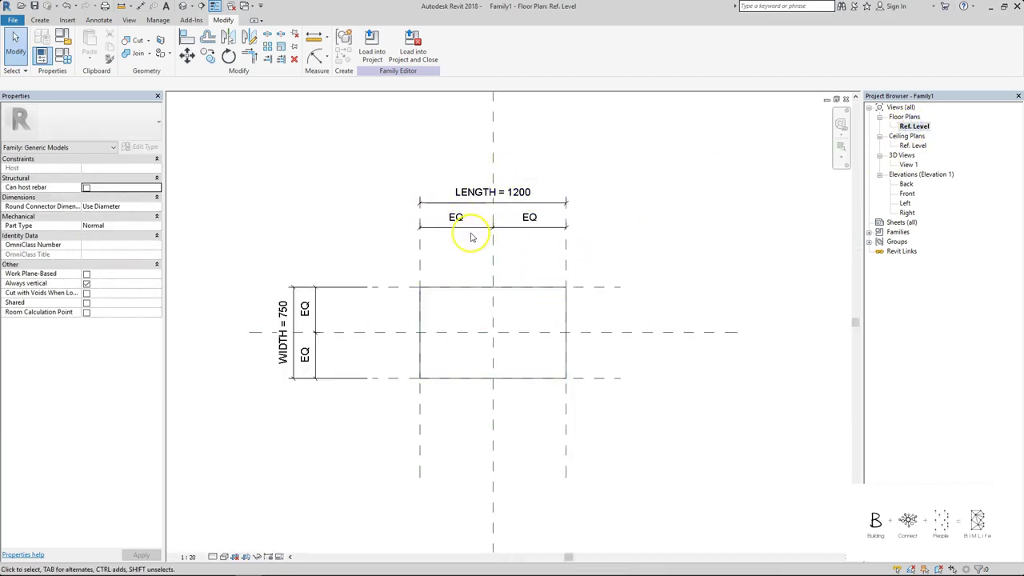
{"action": "left_click", "coordinate": [39, 21]}
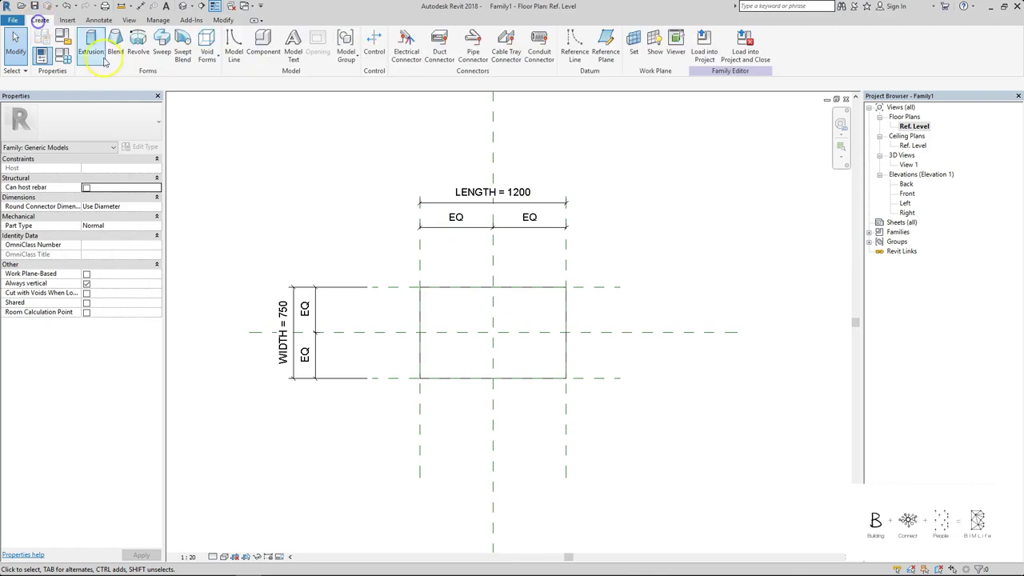
{"action": "left_click", "coordinate": [92, 52]}
{"action": "scroll", "coordinate": [507, 313], "scroll_direction": "up", "scroll_amount": 3}
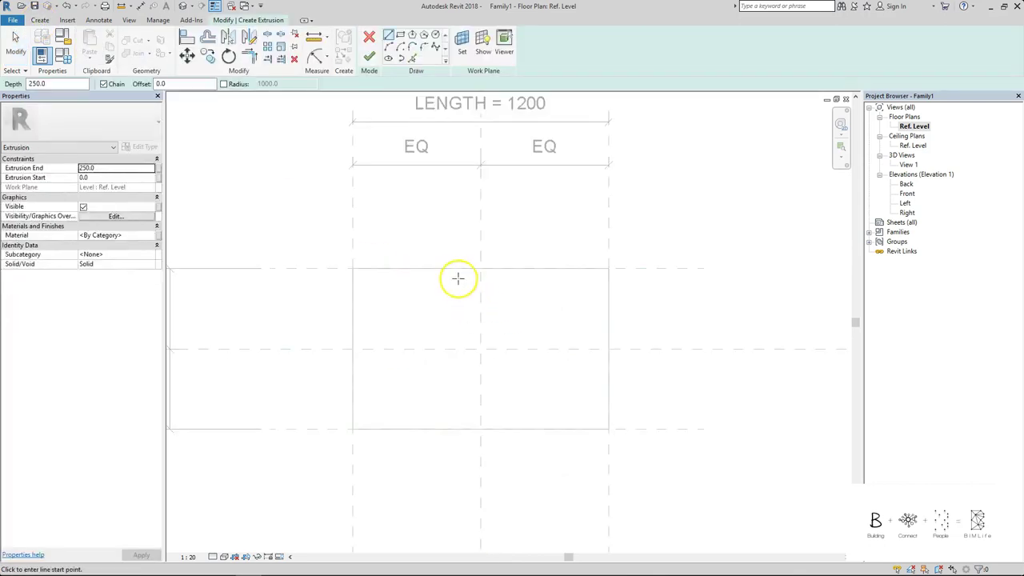
{"action": "left_click", "coordinate": [413, 47]}
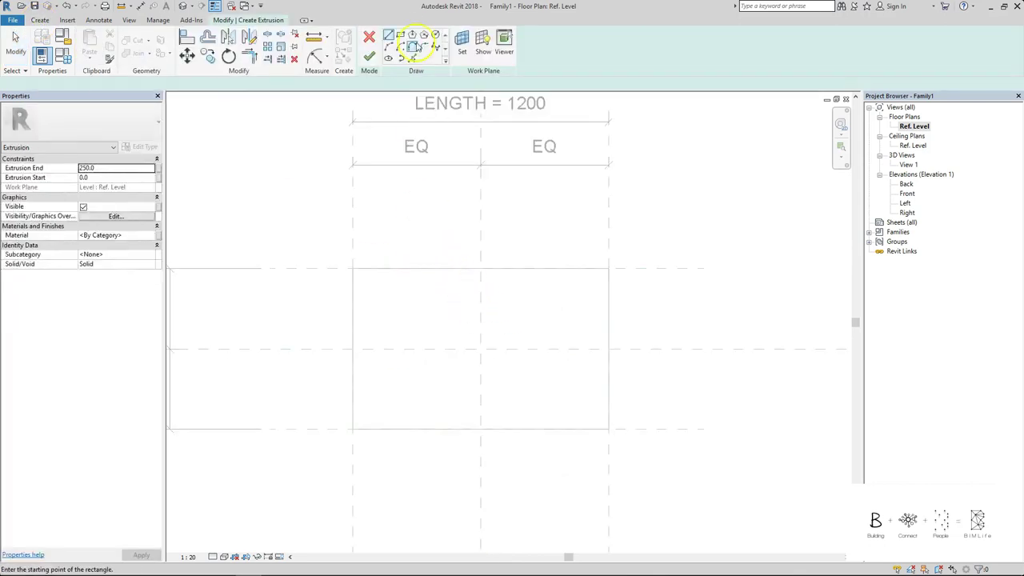
{"action": "left_click", "coordinate": [373, 290]}
{"action": "left_click", "coordinate": [395, 307]}
{"action": "left_click", "coordinate": [373, 394]}
{"action": "left_click", "coordinate": [395, 411]}
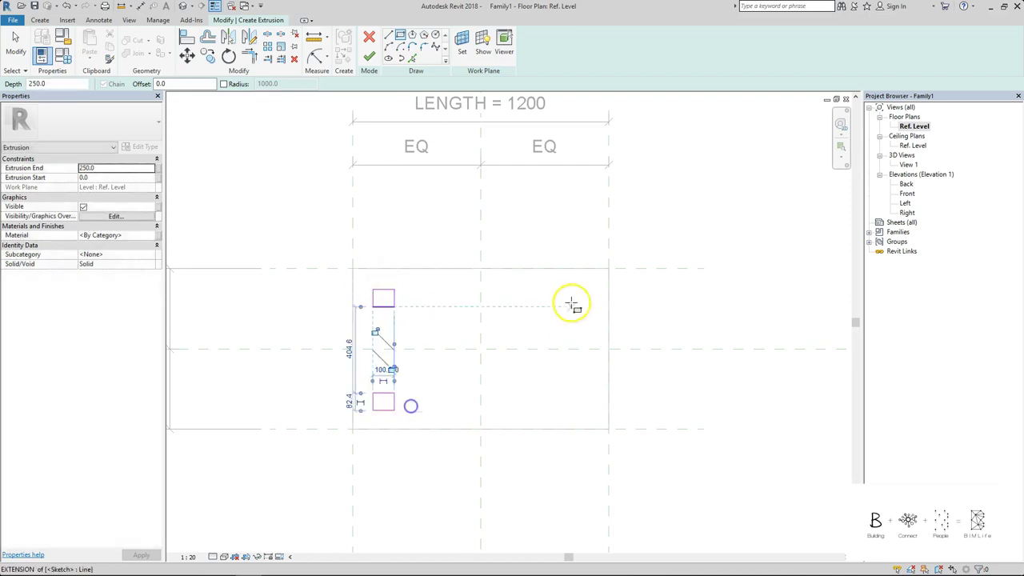
Sketch two more leg rectangles, about 137 mm wide, inside the tabletop's right corners.
{"action": "left_click", "coordinate": [562, 285]}
{"action": "left_click", "coordinate": [592, 307]}
{"action": "left_click", "coordinate": [562, 400]}
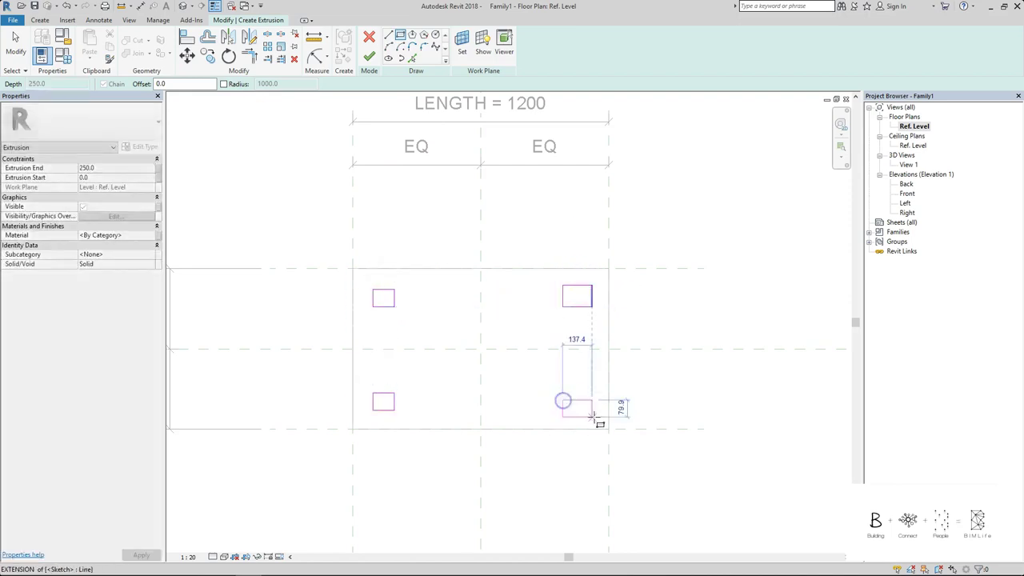
{"action": "left_click", "coordinate": [592, 417]}
{"action": "key", "text": "Escape"}
Dimension the upper-left leg rectangle's outer edges from the left and upper reference planes.
{"action": "middle_click_drag", "start_coordinate": [377, 261], "coordinate": [387, 229]}
{"action": "key", "text": "d"}
{"action": "key", "text": "i"}
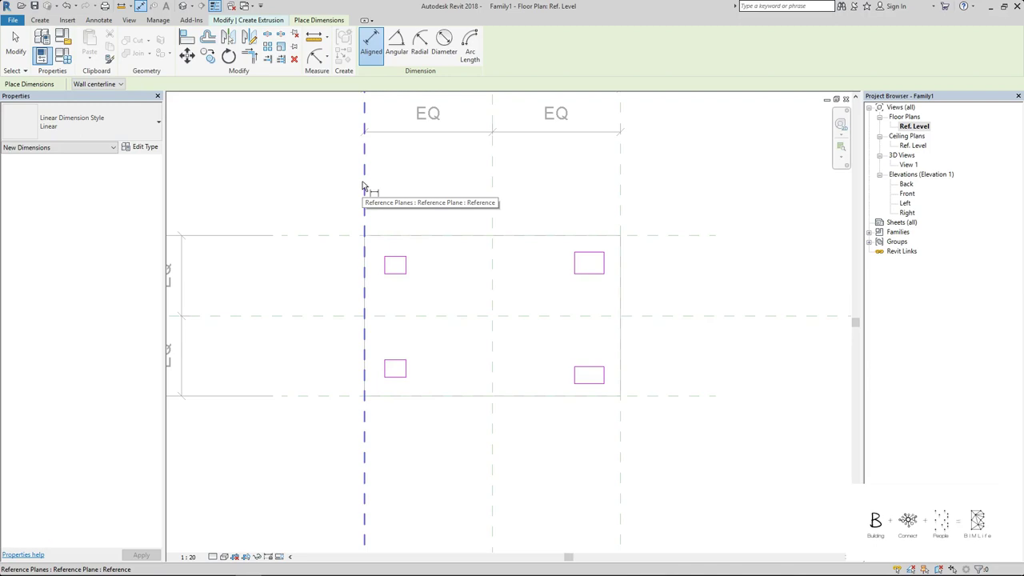
{"action": "left_click", "coordinate": [363, 185]}
{"action": "left_click", "coordinate": [385, 262]}
{"action": "left_click", "coordinate": [392, 182]}
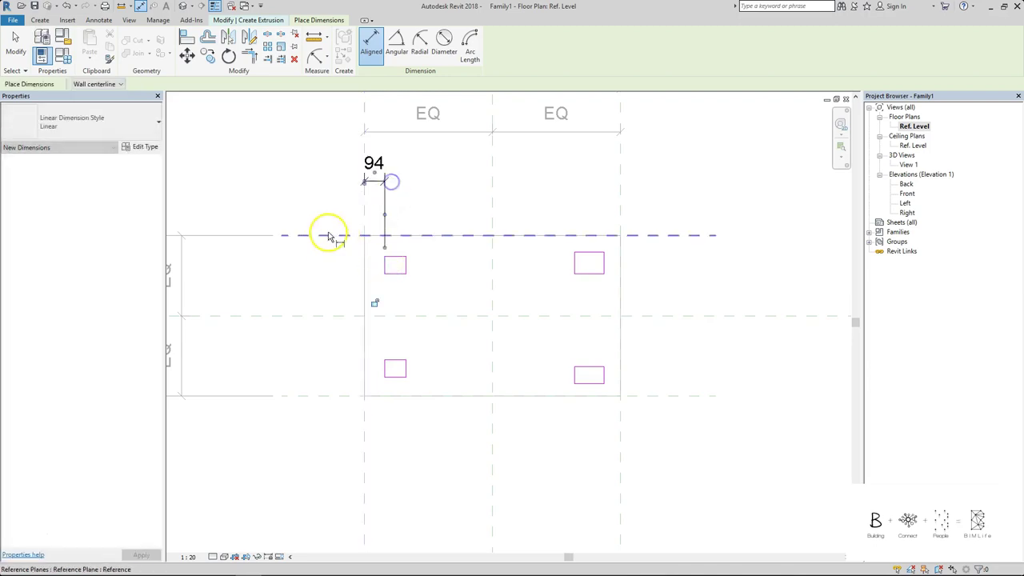
{"action": "left_click", "coordinate": [328, 237]}
{"action": "left_click", "coordinate": [393, 258]}
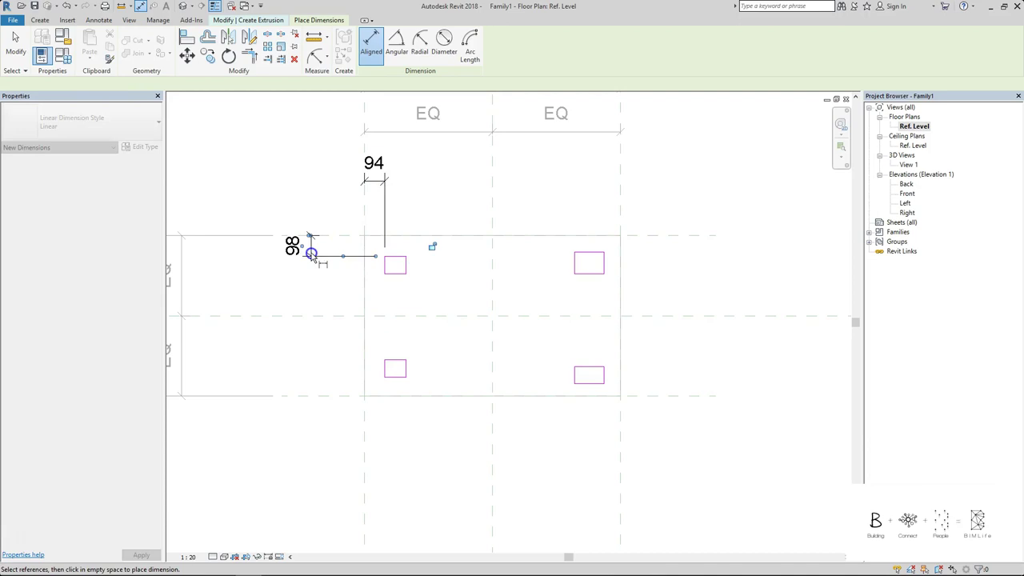
Set the upper-left leg's offsets from the upper and left reference planes to 100 mm each.
{"action": "key", "text": "Escape"}
{"action": "key", "text": "Escape"}
{"action": "left_click", "coordinate": [395, 257]}
{"action": "left_click", "coordinate": [301, 245]}
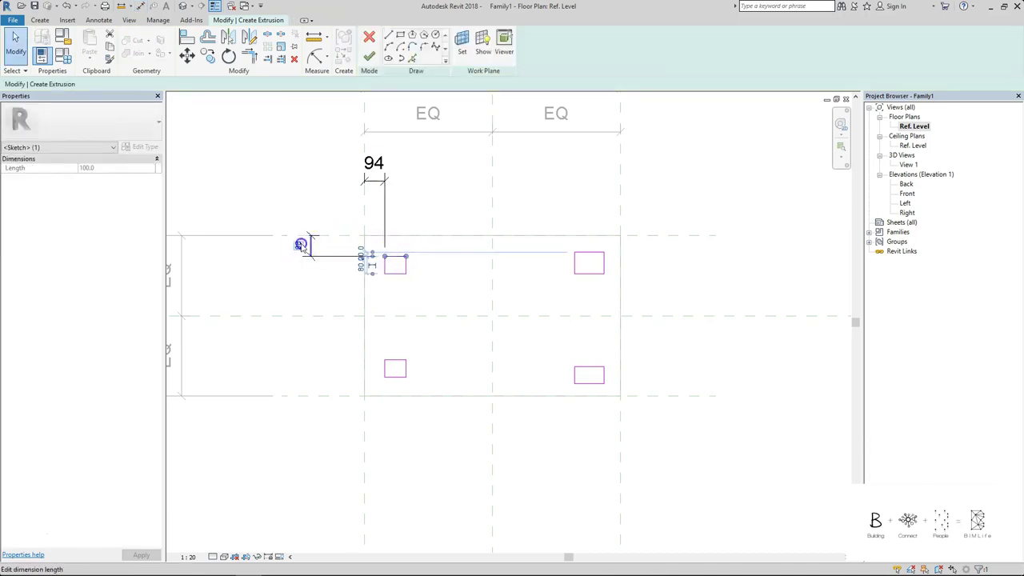
{"action": "key", "text": "Return"}
{"action": "left_click", "coordinate": [327, 201]}
{"action": "left_click", "coordinate": [386, 263]}
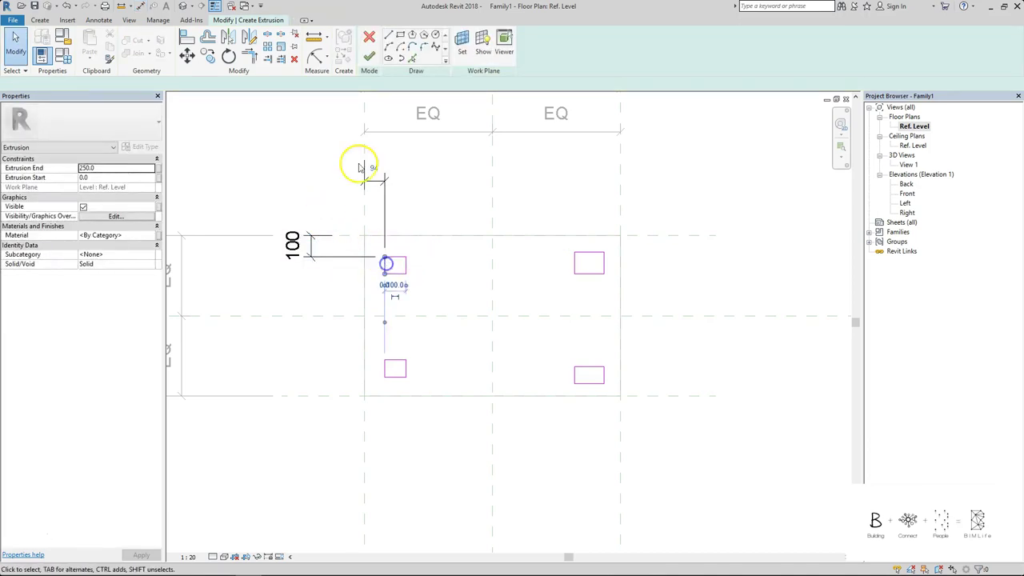
{"action": "left_click", "coordinate": [370, 170]}
{"action": "type", "text": "100"}
{"action": "key", "text": "Return"}
{"action": "left_click", "coordinate": [448, 177]}
Lock the upper-left leg's two offset dimensions from the left and upper reference planes.
{"action": "left_click", "coordinate": [384, 171]}
{"action": "left_click", "coordinate": [378, 305]}
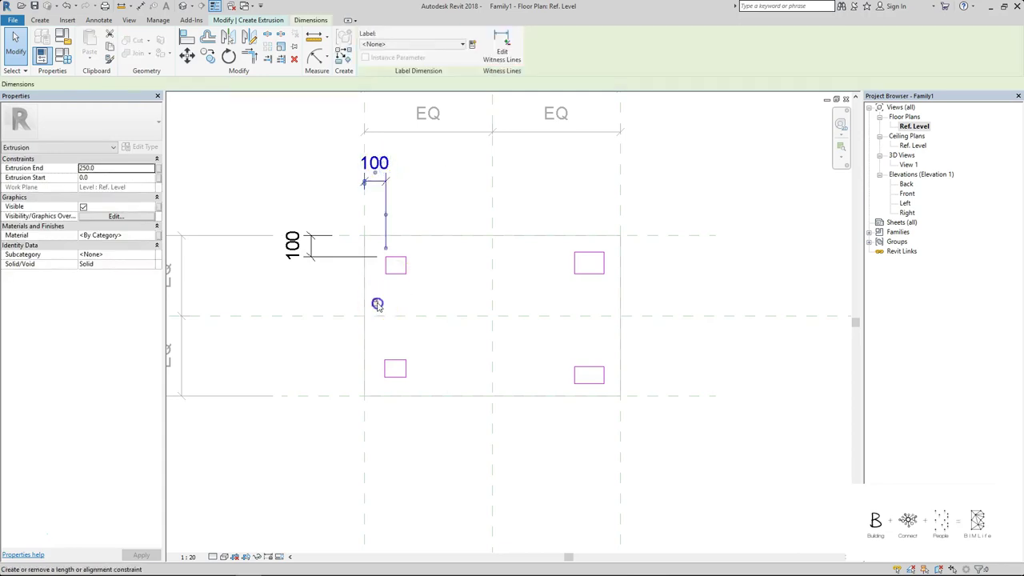
{"action": "left_click", "coordinate": [315, 169]}
{"action": "left_click", "coordinate": [320, 242]}
{"action": "left_click", "coordinate": [436, 254]}
{"action": "left_click", "coordinate": [442, 250]}
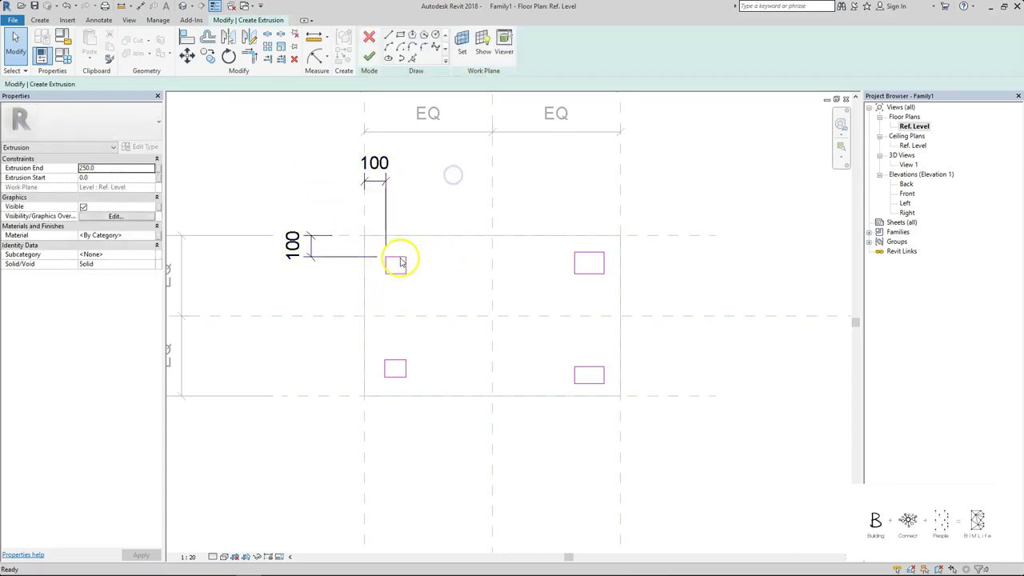
Dimension the upper-left leg rectangle's horizontal width and set it to 100 mm.
{"action": "key", "text": "d"}
{"action": "key", "text": "i"}
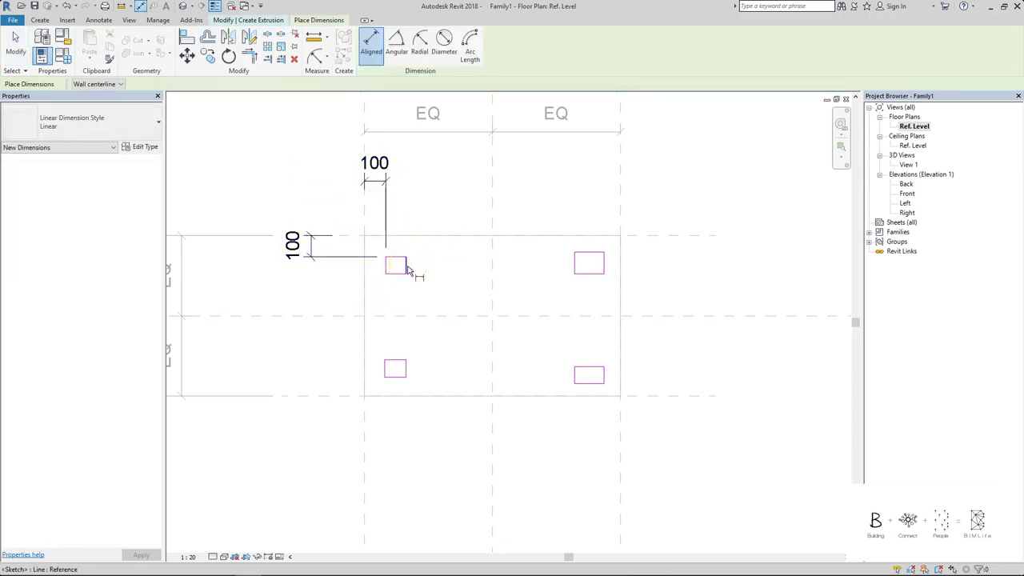
{"action": "left_click", "coordinate": [408, 268]}
{"action": "left_click", "coordinate": [387, 264]}
{"action": "left_click", "coordinate": [427, 184]}
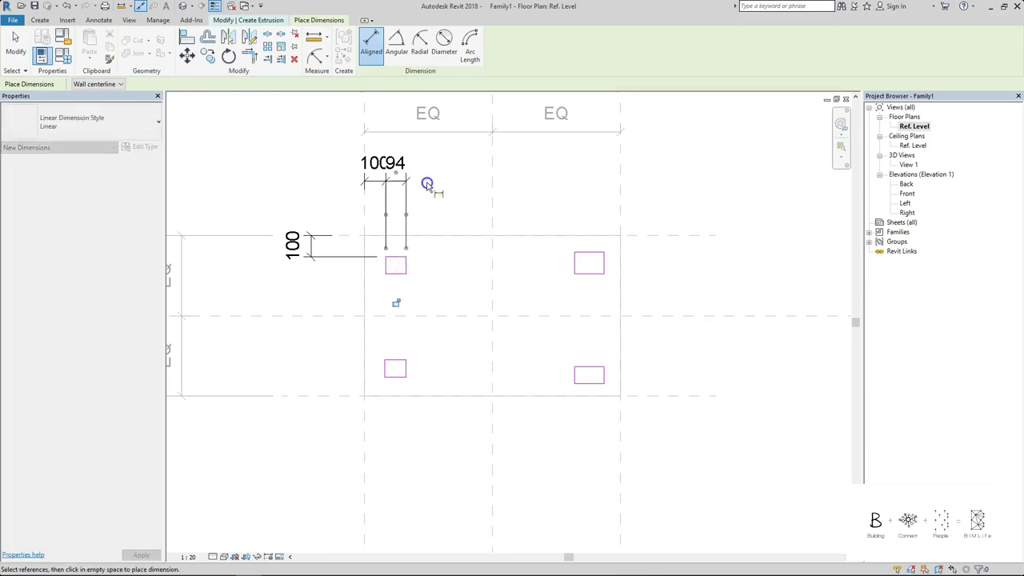
{"action": "key", "text": "Escape"}
{"action": "key", "text": "Escape"}
{"action": "left_click", "coordinate": [406, 269]}
{"action": "left_click", "coordinate": [400, 172]}
{"action": "type", "text": "10"}
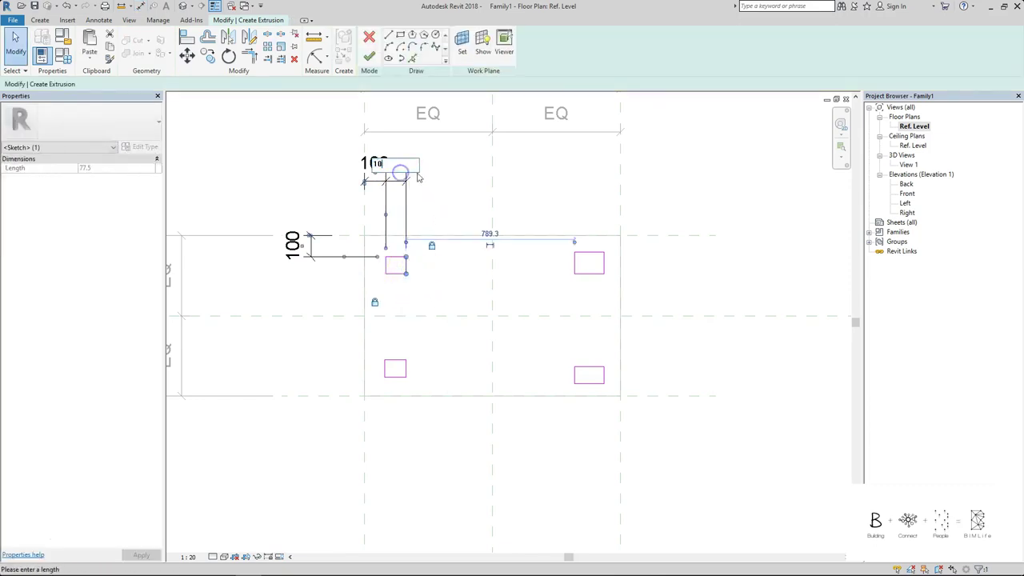
{"action": "key", "text": "Return"}
{"action": "key", "text": "Escape"}
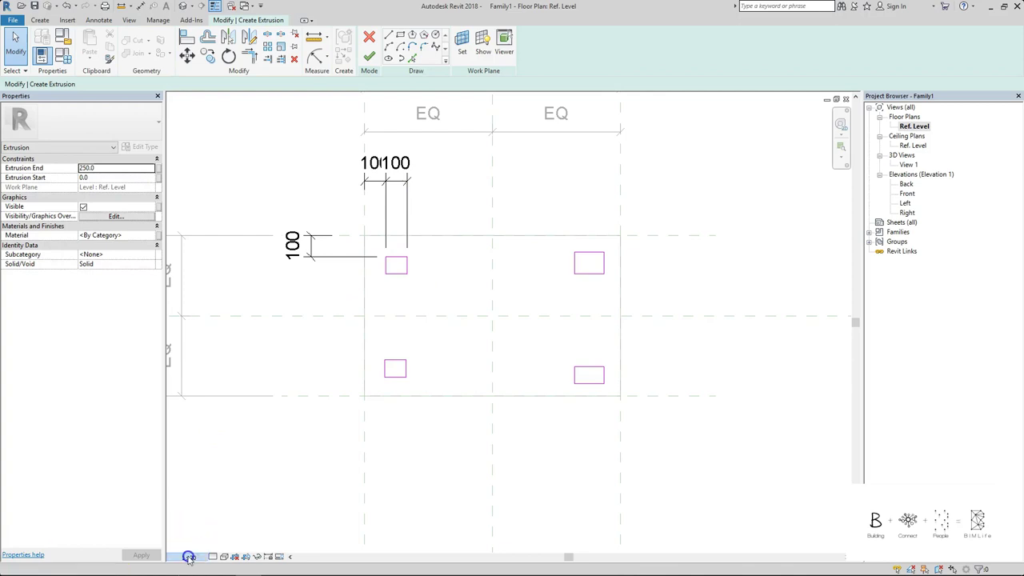
Set the view scale to 1:10 and dimension the upper-left leg rectangle's vertical depth.
{"action": "left_click", "coordinate": [189, 556]}
{"action": "left_click", "coordinate": [230, 440]}
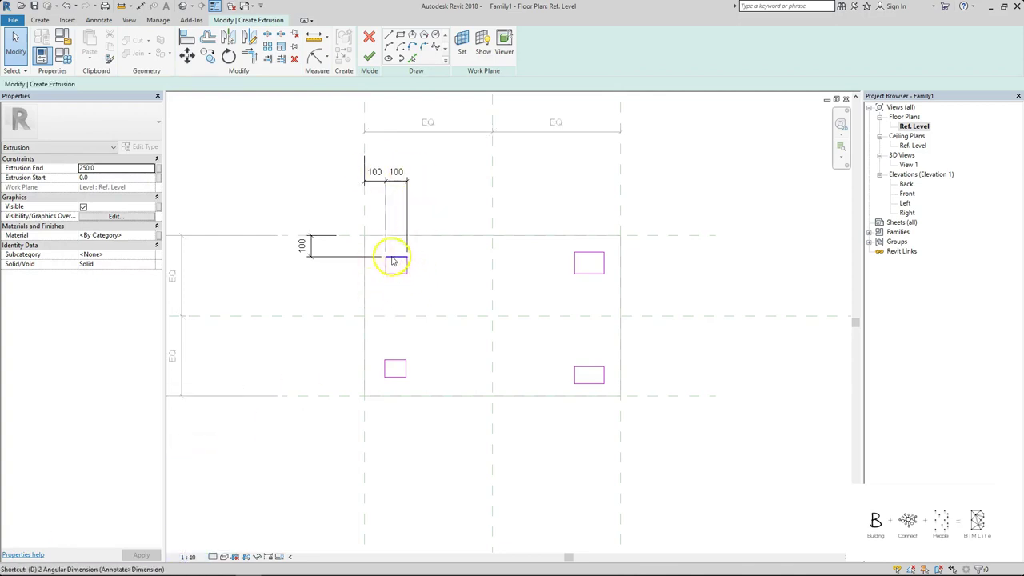
{"action": "key", "text": "d"}
{"action": "key", "text": "i"}
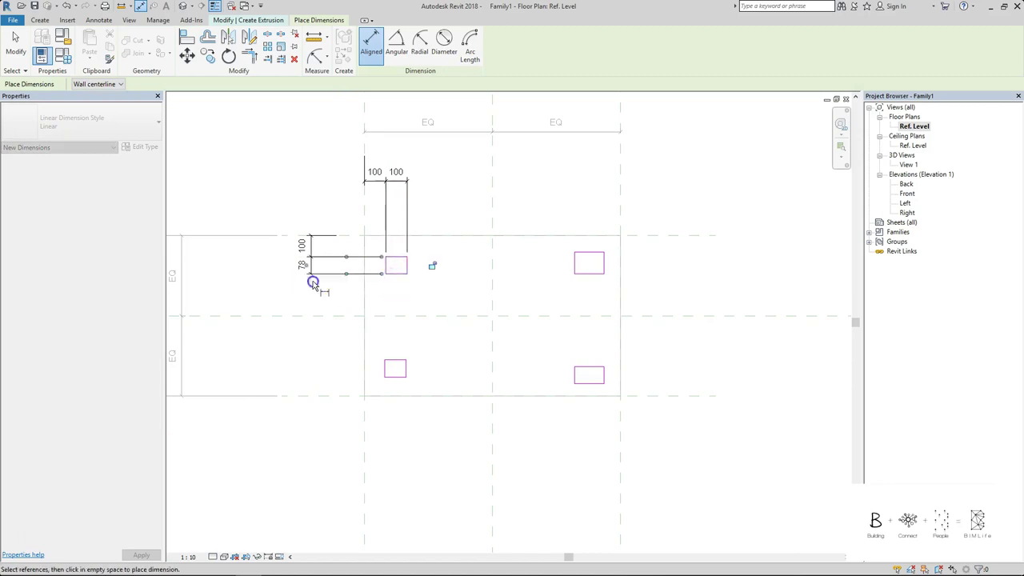
{"action": "key", "text": "Escape"}
{"action": "key", "text": "Escape"}
Set the upper-left leg's vertical depth to 100 mm and lock its width and depth dimensions.
{"action": "left_click", "coordinate": [397, 275]}
{"action": "left_click", "coordinate": [306, 265]}
{"action": "type", "text": "100"}
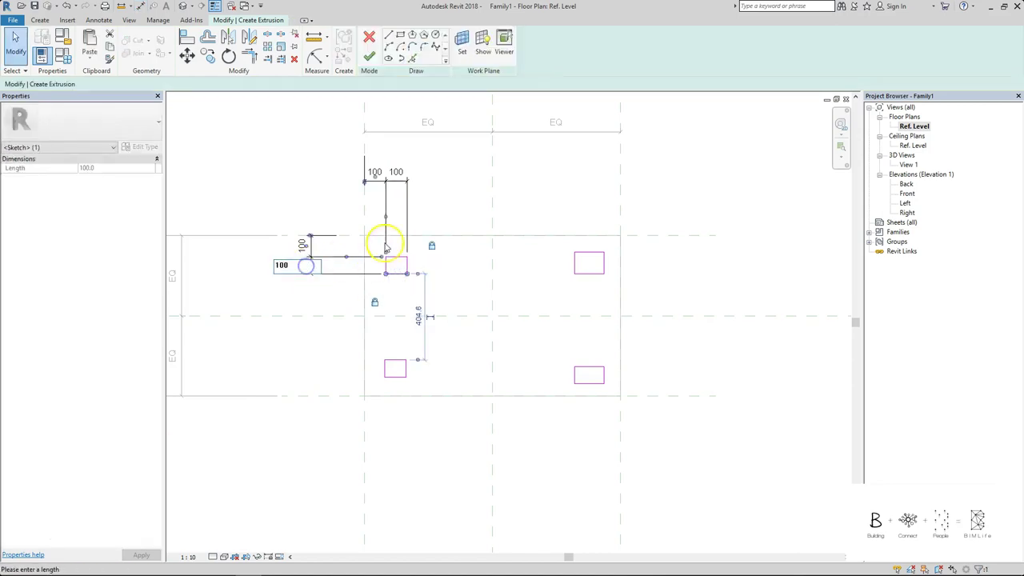
{"action": "left_click", "coordinate": [476, 181]}
{"action": "left_click", "coordinate": [401, 173]}
{"action": "left_click", "coordinate": [395, 305]}
{"action": "left_click", "coordinate": [309, 284]}
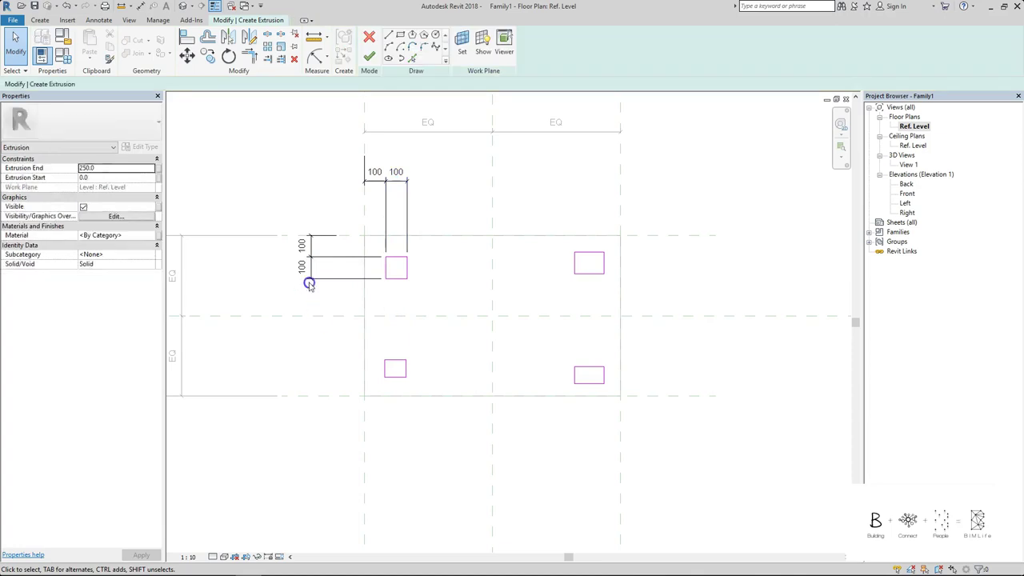
{"action": "left_click", "coordinate": [309, 284]}
{"action": "left_click", "coordinate": [453, 187]}
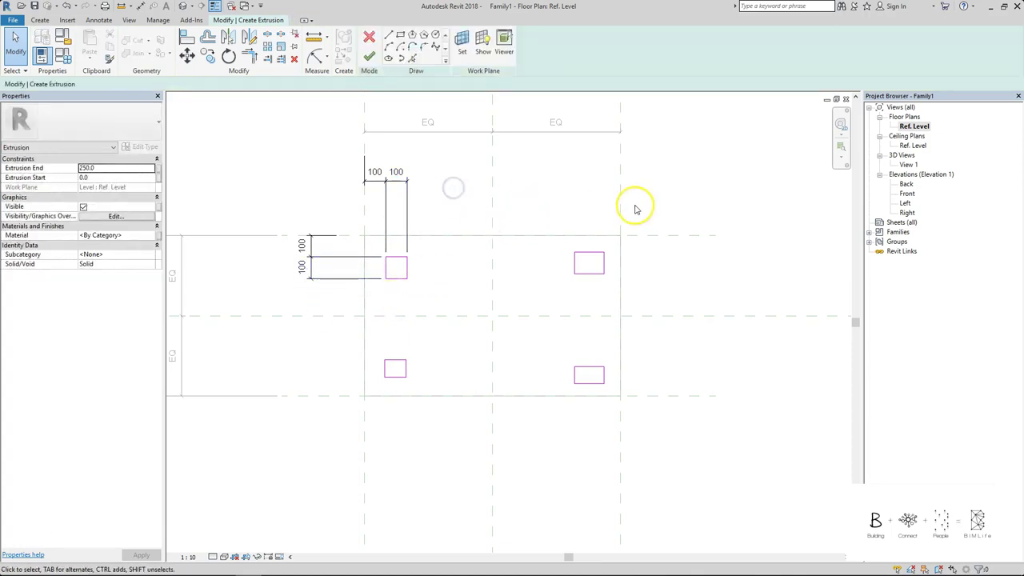
Dimension the horizontal offsets of both right legs from the right reference plane and of the lower-left leg from the left one.
{"action": "key", "text": "d"}
{"action": "key", "text": "i"}
{"action": "left_click", "coordinate": [606, 266]}
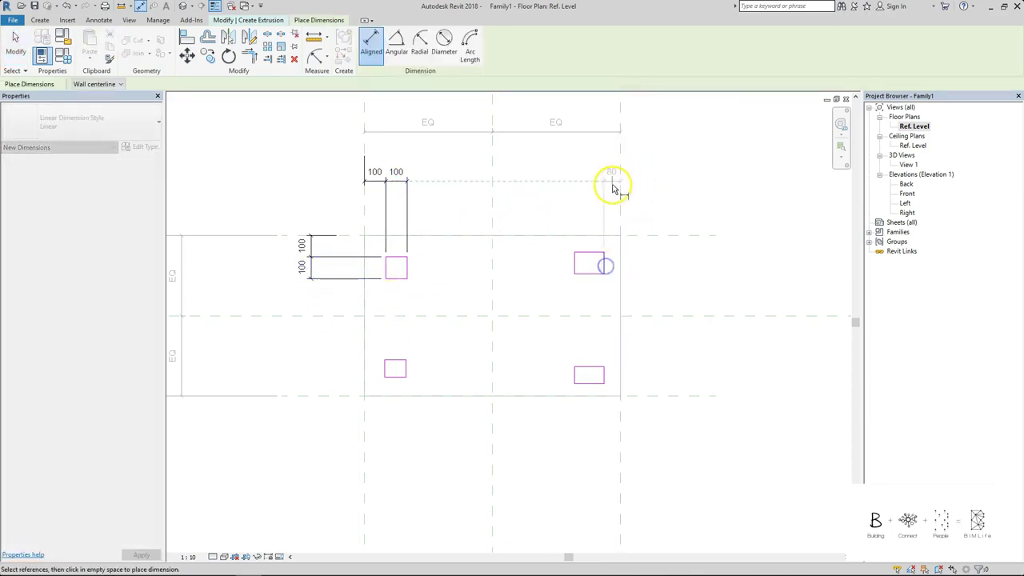
{"action": "left_click", "coordinate": [612, 187]}
{"action": "left_click", "coordinate": [621, 416]}
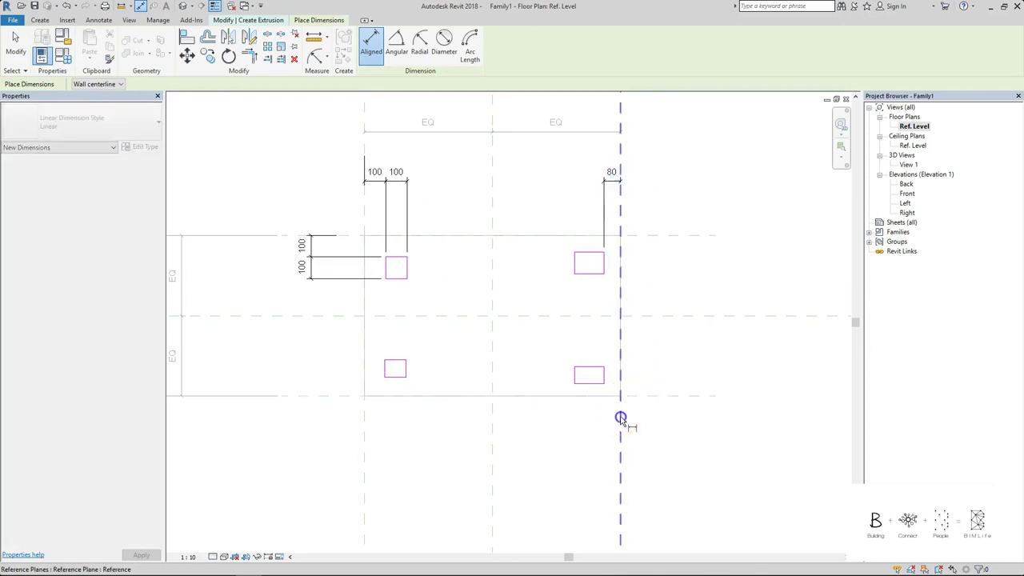
{"action": "left_click", "coordinate": [603, 376]}
{"action": "left_click", "coordinate": [606, 437]}
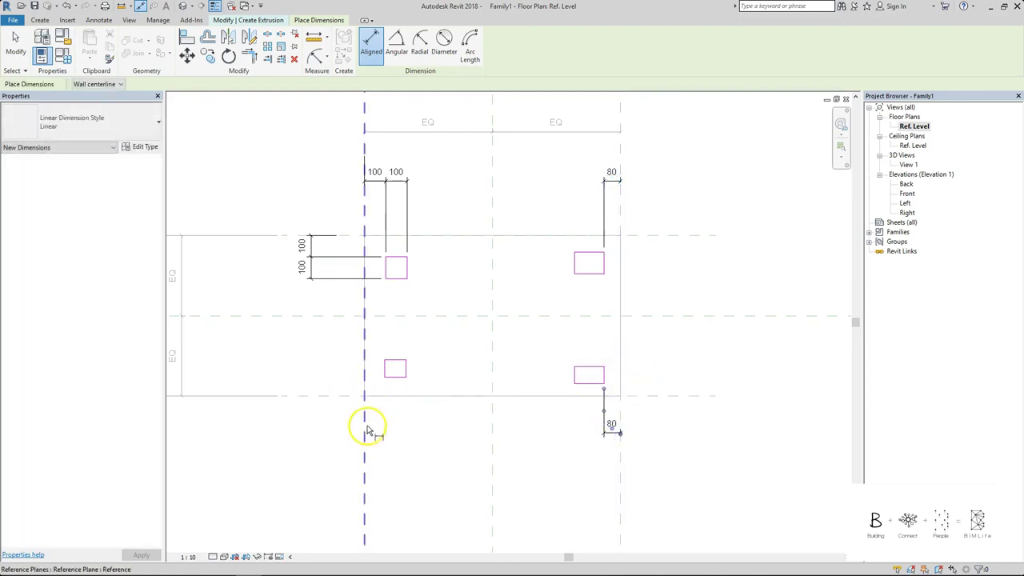
{"action": "left_click", "coordinate": [366, 424]}
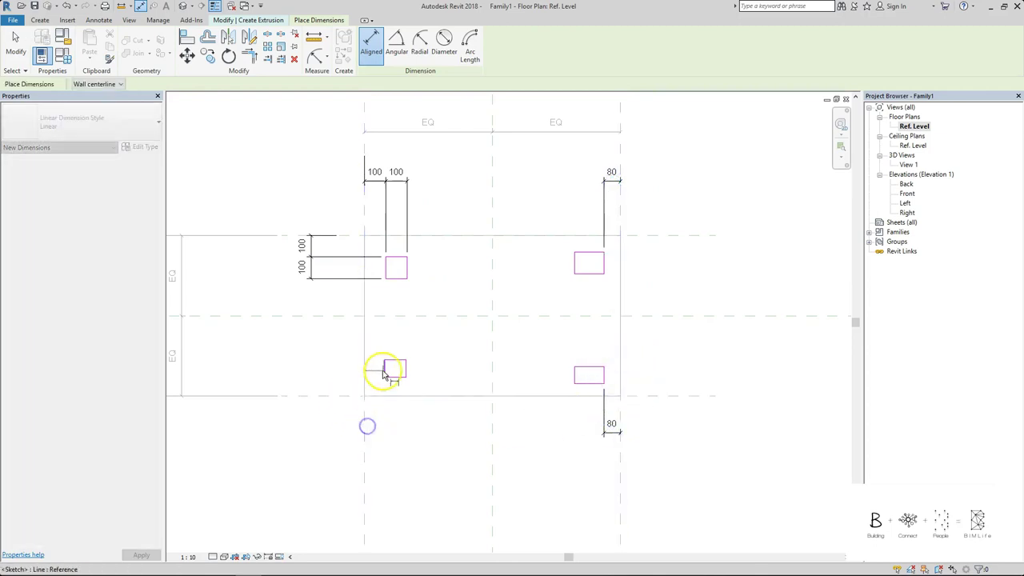
{"action": "left_click", "coordinate": [394, 436]}
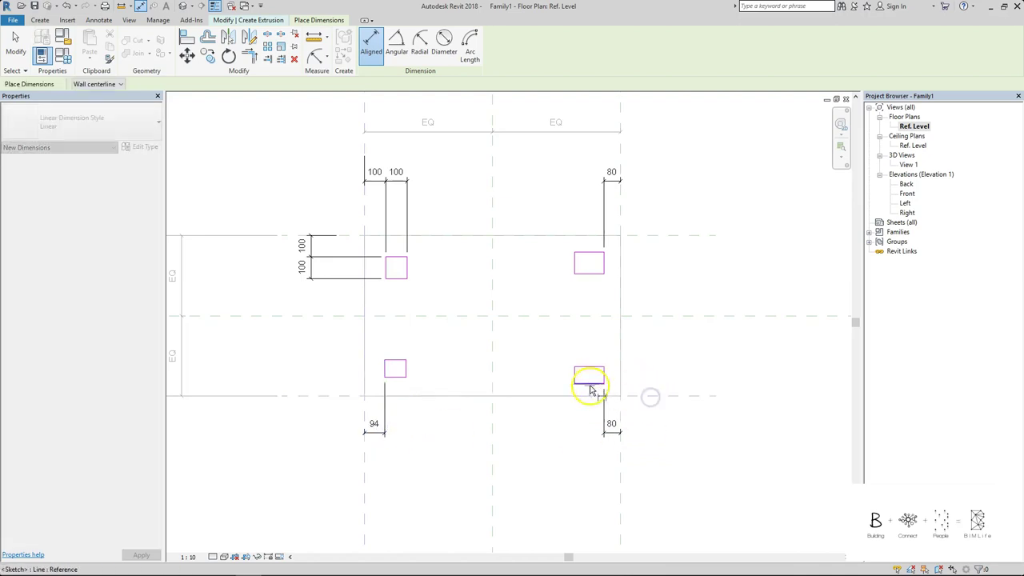
Dimension the vertical offsets of both lower legs from the lower reference plane and of the upper-right leg from the upper one.
{"action": "left_click", "coordinate": [657, 392]}
{"action": "left_click", "coordinate": [355, 392]}
{"action": "left_click", "coordinate": [404, 381]}
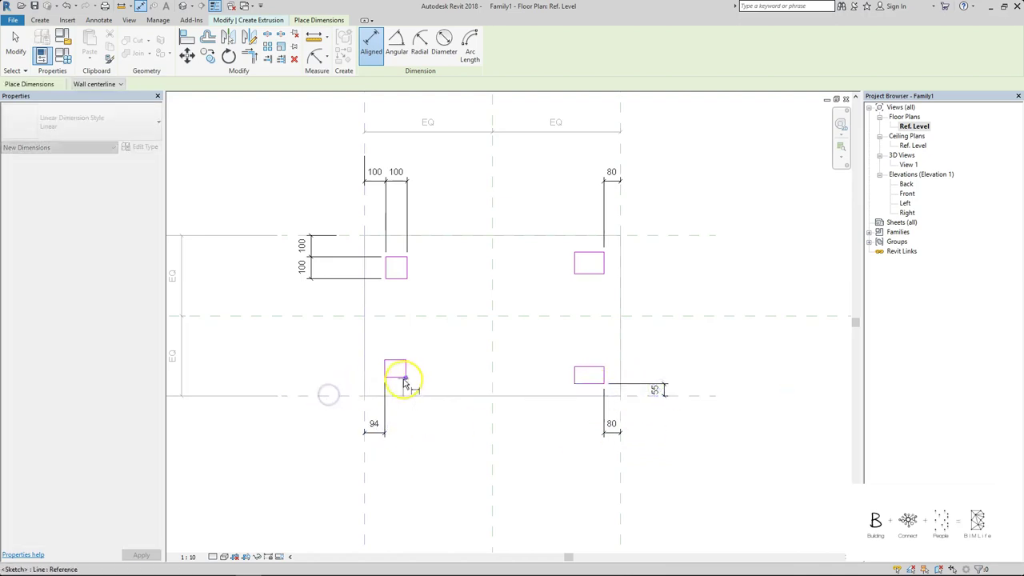
{"action": "left_click", "coordinate": [312, 382]}
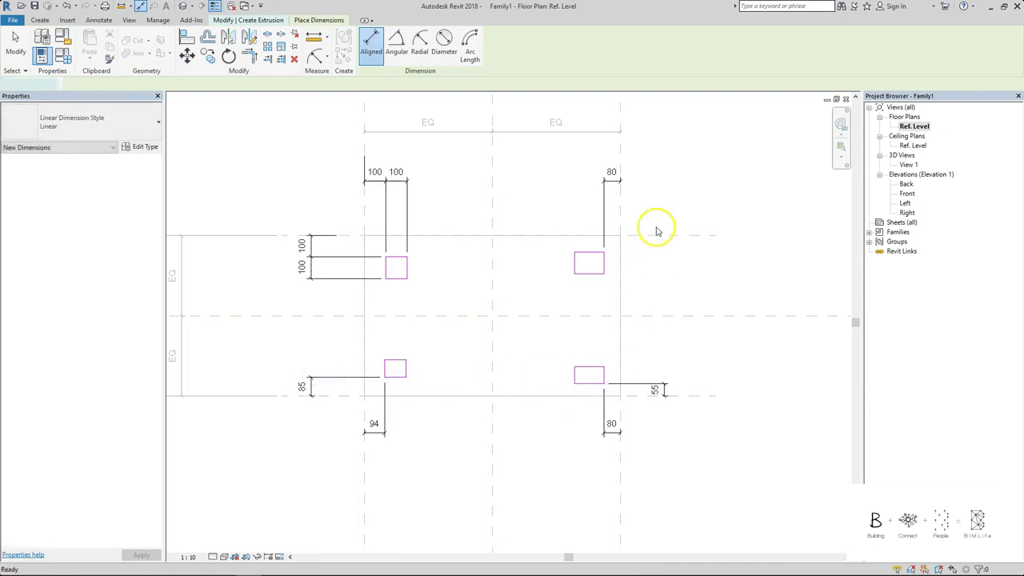
{"action": "left_click", "coordinate": [649, 237]}
{"action": "left_click", "coordinate": [582, 254]}
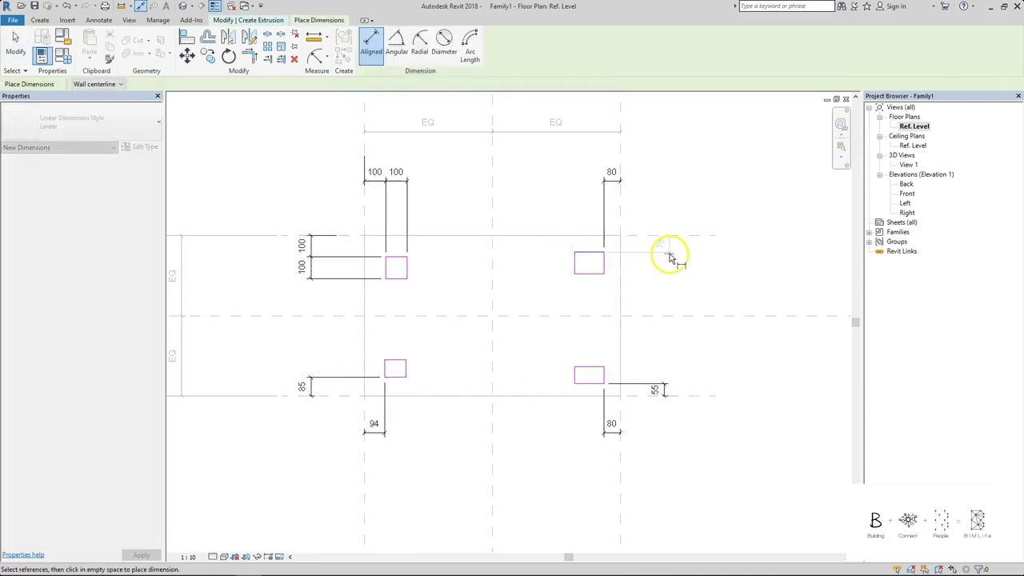
{"action": "left_click", "coordinate": [663, 253]}
{"action": "left_click", "coordinate": [602, 236]}
{"action": "key", "text": "Escape"}
{"action": "key", "text": "Escape"}
Set the upper-right leg's offsets from the right and upper reference planes to 100 mm each.
{"action": "left_click", "coordinate": [604, 261]}
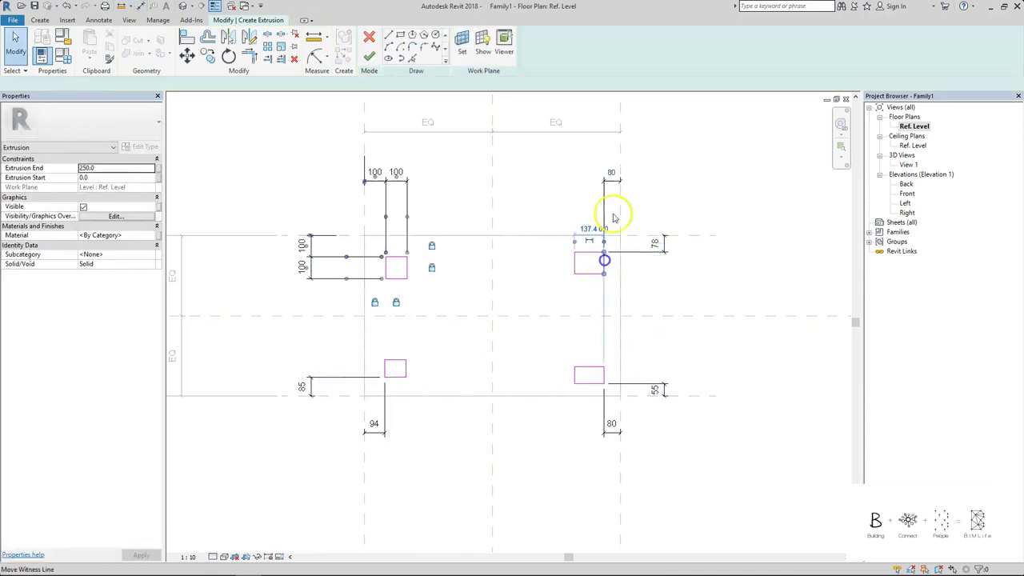
{"action": "left_click", "coordinate": [617, 176]}
{"action": "type", "text": "100"}
{"action": "key", "text": "Return"}
{"action": "left_click", "coordinate": [702, 195]}
{"action": "left_click", "coordinate": [583, 258]}
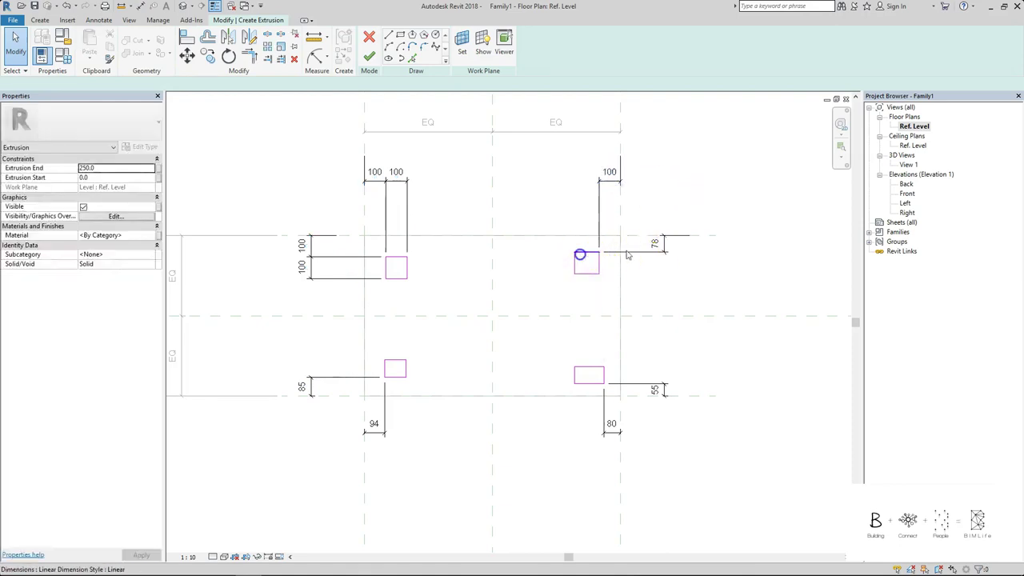
{"action": "left_click", "coordinate": [655, 245]}
{"action": "type", "text": "100"}
{"action": "key", "text": "Return"}
Set the lower-right leg's offsets from the lower and right reference planes to 100 mm each.
{"action": "left_click", "coordinate": [602, 374]}
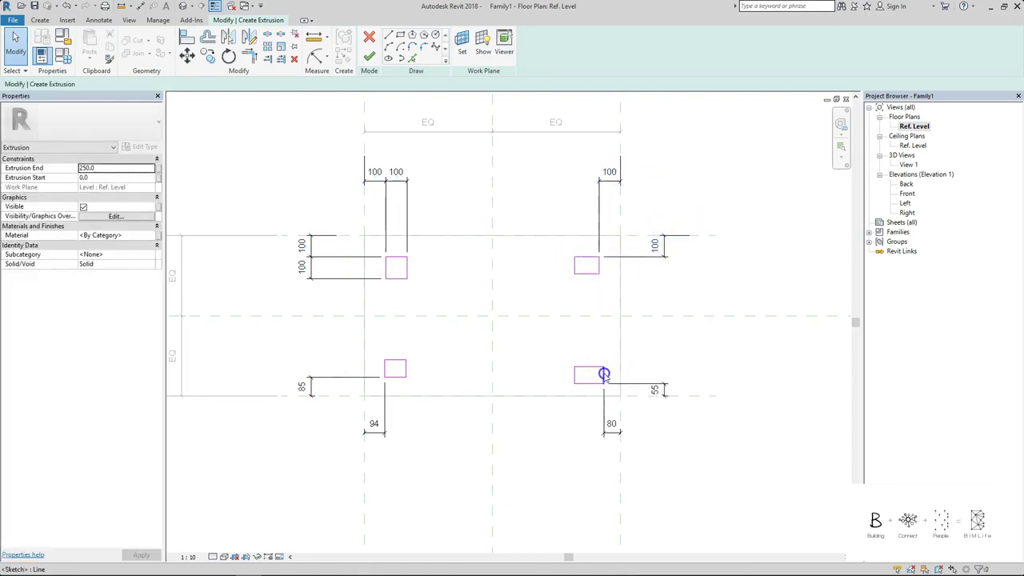
{"action": "left_click", "coordinate": [656, 390]}
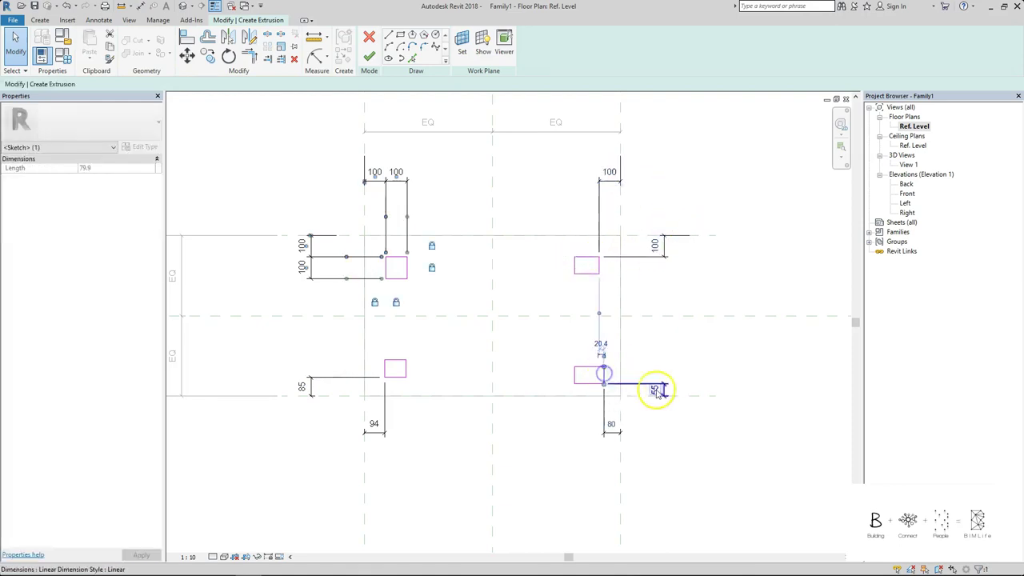
{"action": "left_click", "coordinate": [589, 384]}
{"action": "left_click", "coordinate": [663, 371]}
{"action": "left_click", "coordinate": [605, 369]}
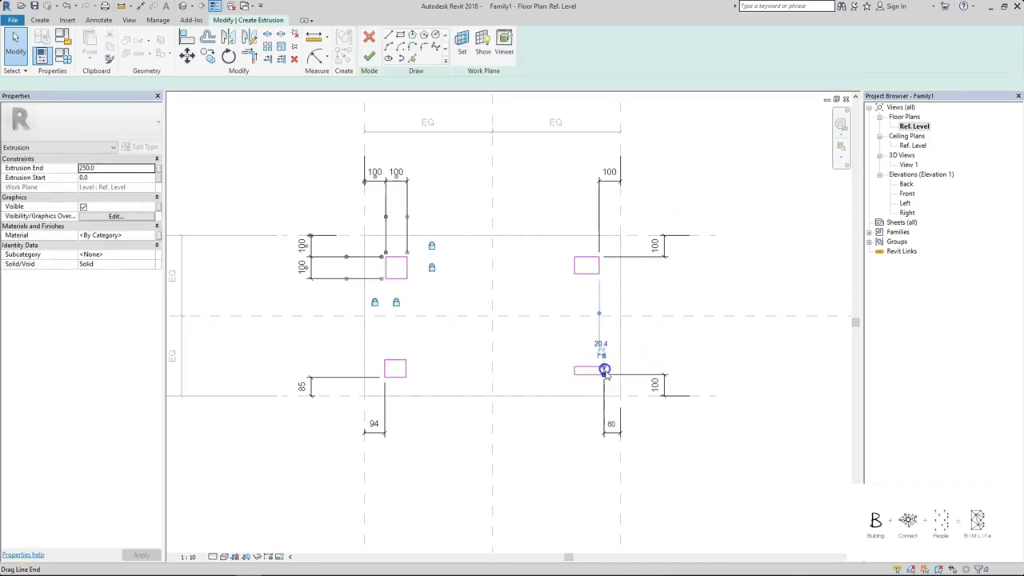
{"action": "left_click", "coordinate": [613, 425]}
{"action": "type", "text": "100"}
{"action": "key", "text": "Return"}
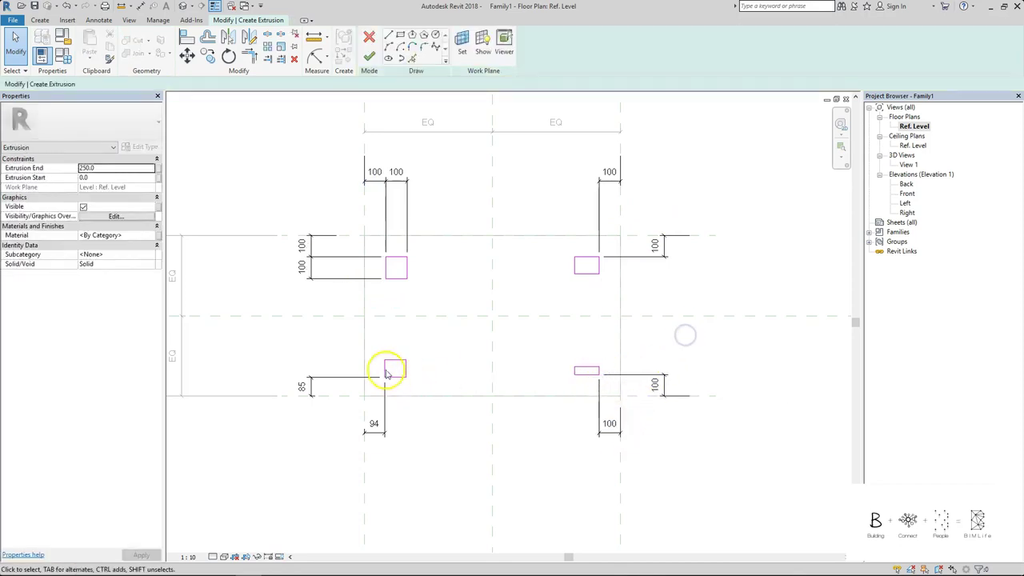
Set the lower-left leg's offsets from the left and lower reference planes to 100 mm each.
{"action": "left_click", "coordinate": [385, 370]}
{"action": "left_click", "coordinate": [374, 423]}
{"action": "type", "text": "100"}
{"action": "key", "text": "Return"}
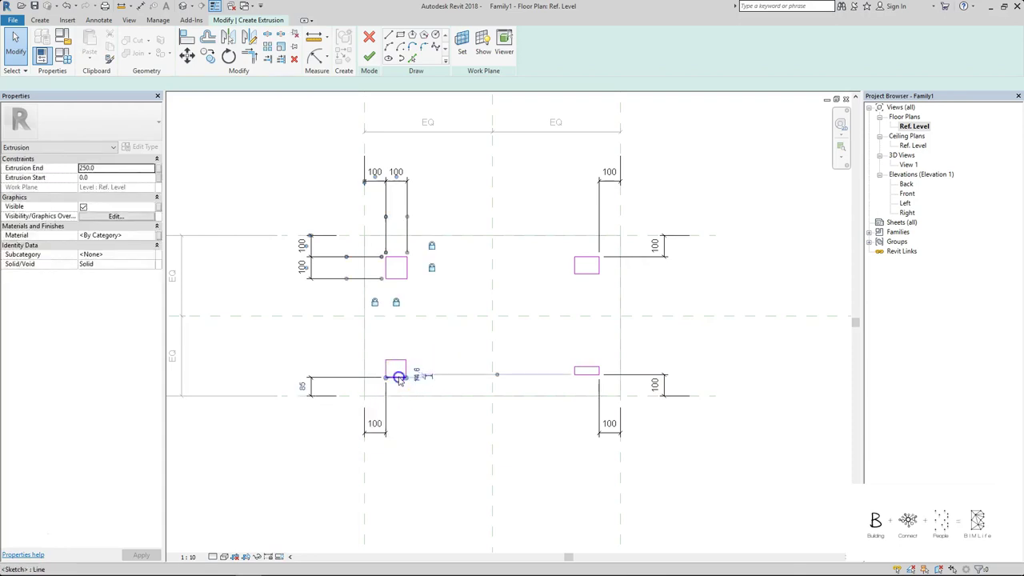
{"action": "left_click", "coordinate": [397, 377]}
{"action": "key", "text": "Return"}
{"action": "left_click", "coordinate": [489, 261]}
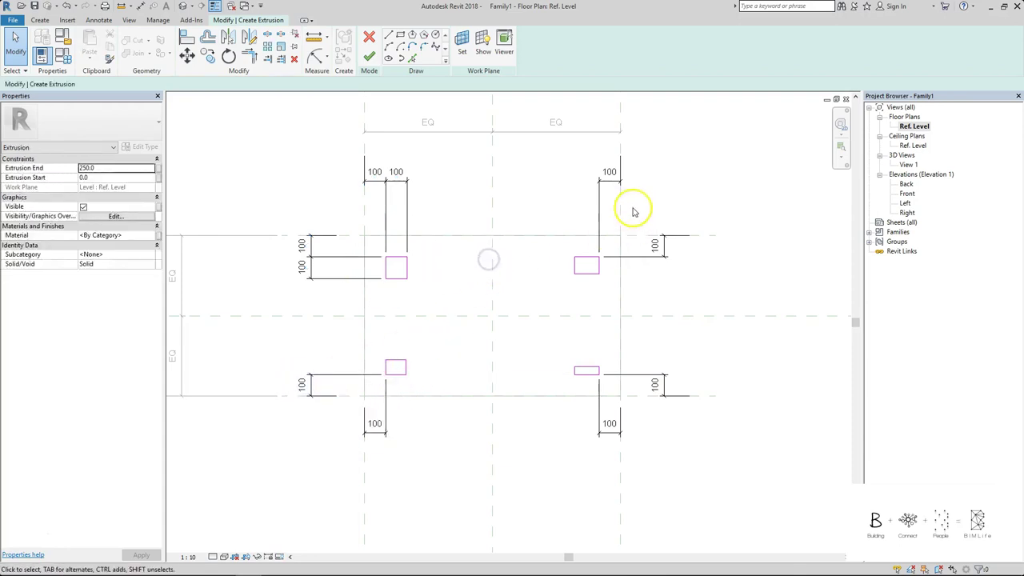
Lock the 100 mm offset dimensions of the upper-right and lower-right legs.
{"action": "left_click", "coordinate": [612, 182]}
{"action": "left_click", "coordinate": [610, 304]}
{"action": "left_click", "coordinate": [656, 249]}
{"action": "left_click", "coordinate": [788, 248]}
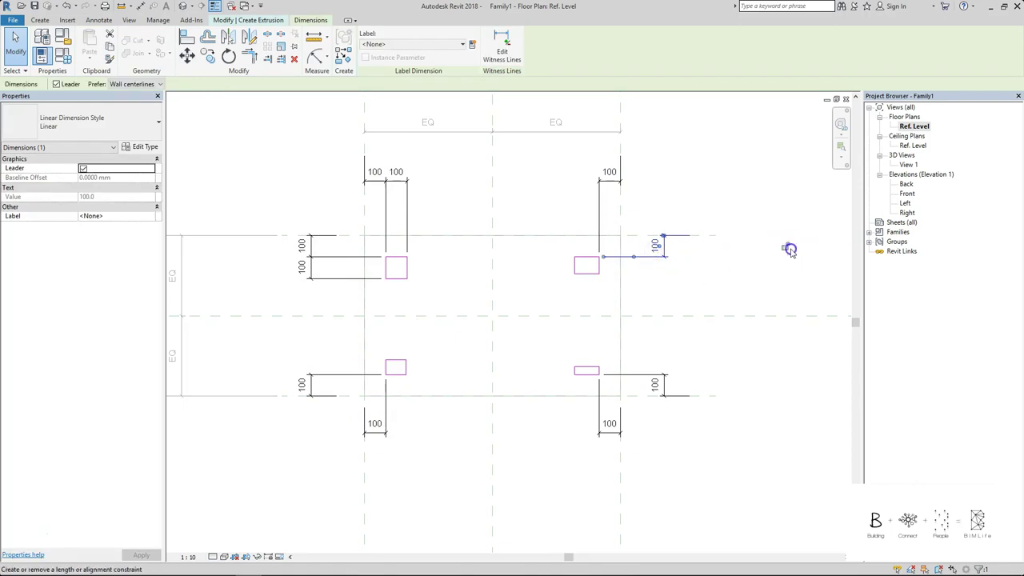
{"action": "left_click", "coordinate": [659, 387]}
{"action": "left_click", "coordinate": [784, 387]}
{"action": "left_click", "coordinate": [641, 436]}
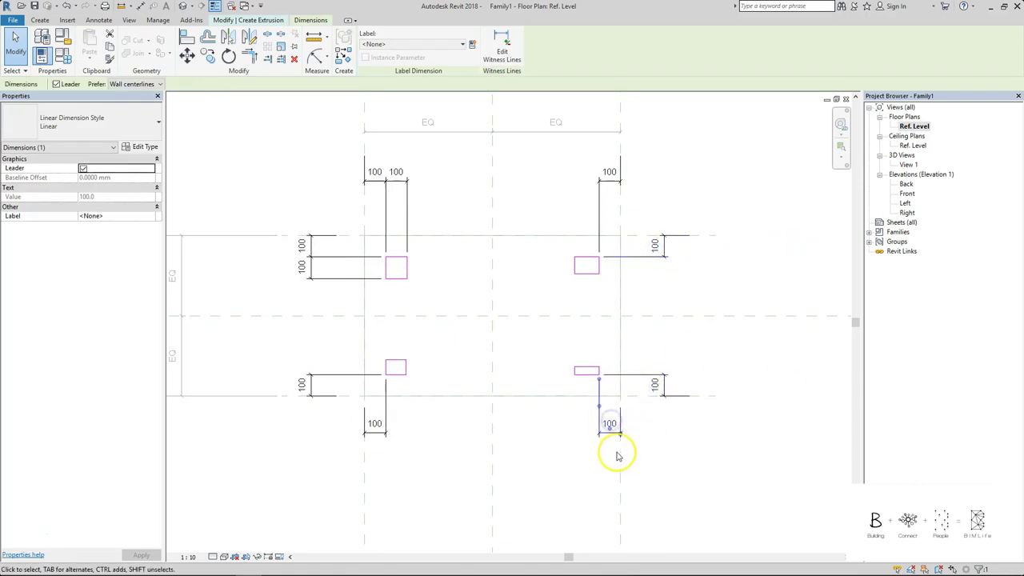
Lock the lower-left leg's offset dimensions from the left and lower reference planes.
{"action": "scroll", "coordinate": [614, 448], "scroll_direction": "down", "scroll_amount": 2}
{"action": "scroll", "coordinate": [477, 442], "scroll_direction": "up", "scroll_amount": 1}
{"action": "left_click", "coordinate": [473, 409]}
{"action": "left_click", "coordinate": [476, 507]}
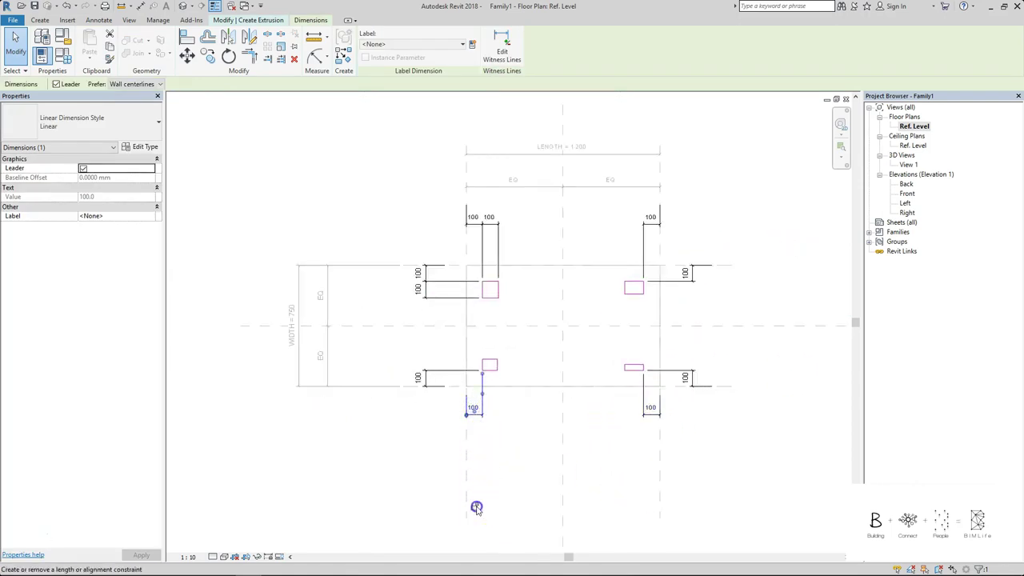
{"action": "left_click", "coordinate": [521, 466]}
{"action": "left_click", "coordinate": [434, 374]}
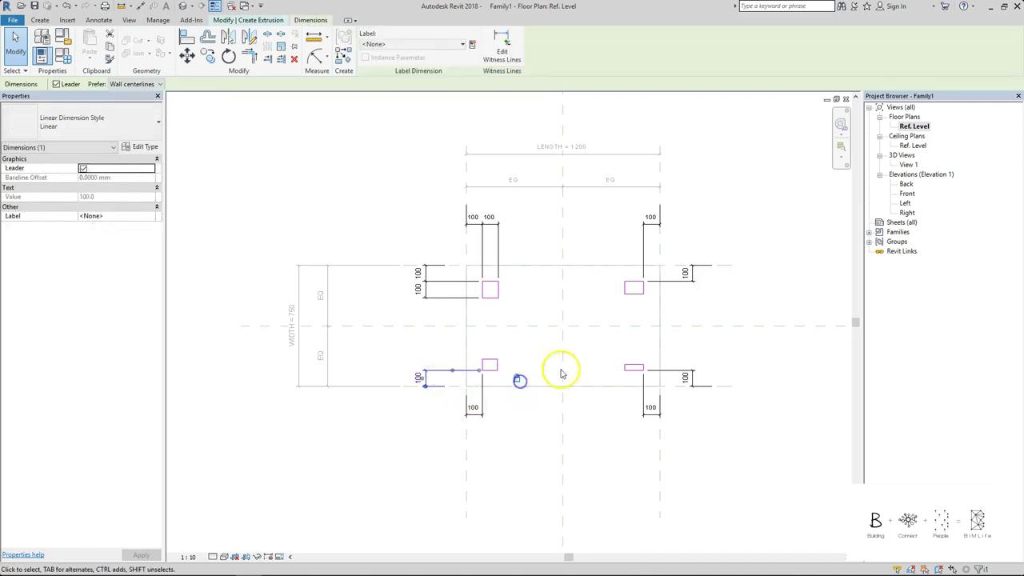
{"action": "key", "text": "Escape"}
Dimension the lower-left leg rectangle's vertical depth beside its lower offset dimension.
{"action": "scroll", "coordinate": [560, 361], "scroll_direction": "up", "scroll_amount": 1}
{"action": "key", "text": "d"}
{"action": "key", "text": "i"}
{"action": "left_click", "coordinate": [480, 365]}
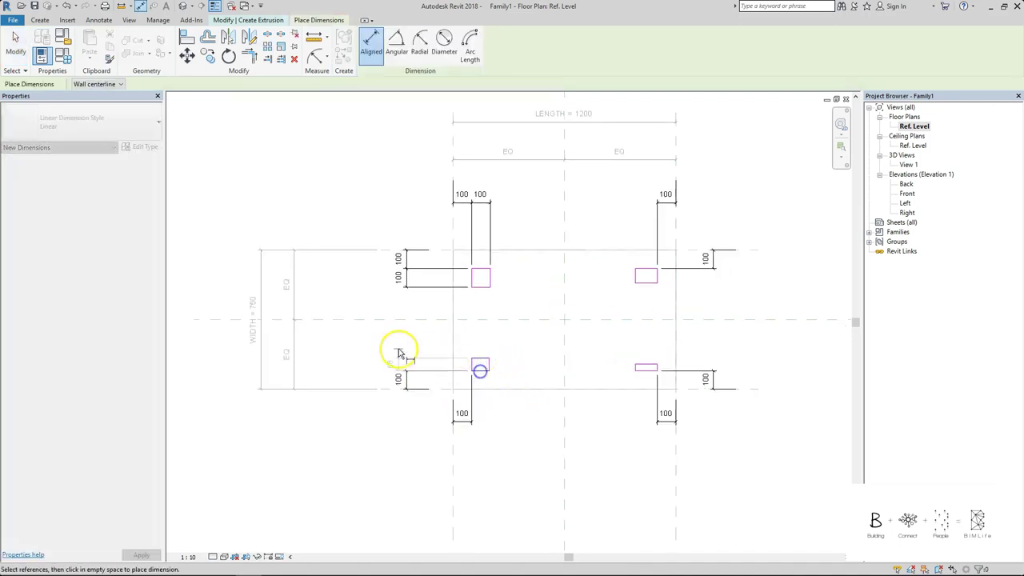
{"action": "left_click", "coordinate": [410, 353]}
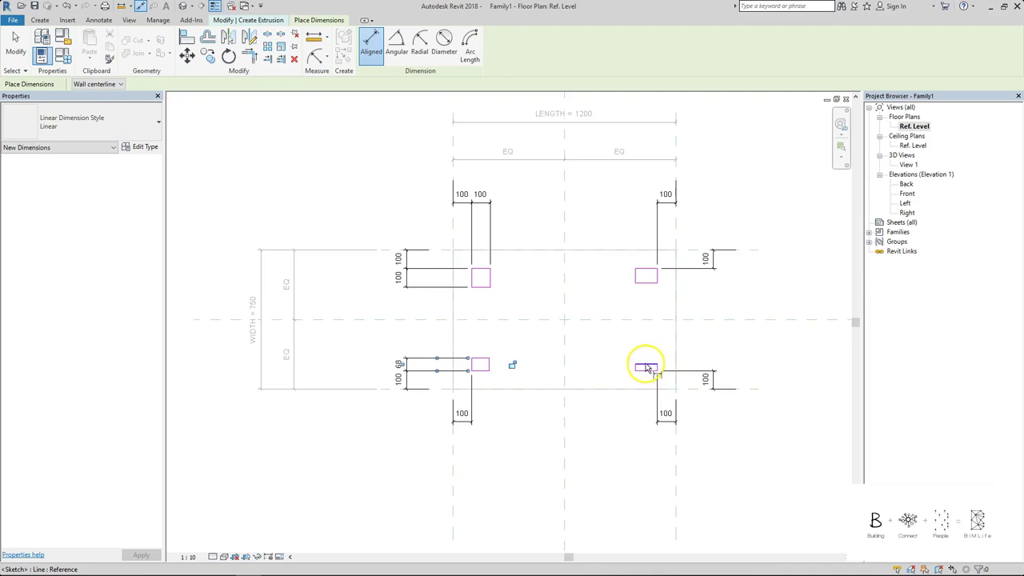
Dimension the lower-right leg rectangle's vertical depth in line with its lower offset dimension.
{"action": "scroll", "coordinate": [660, 373], "scroll_direction": "up", "scroll_amount": 1}
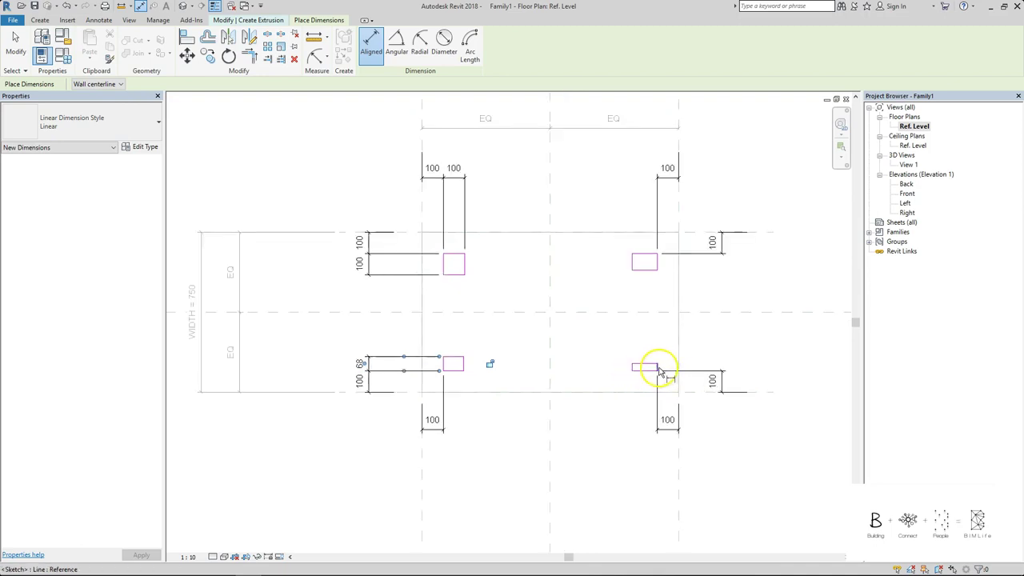
{"action": "left_click", "coordinate": [645, 370]}
{"action": "left_click", "coordinate": [722, 366]}
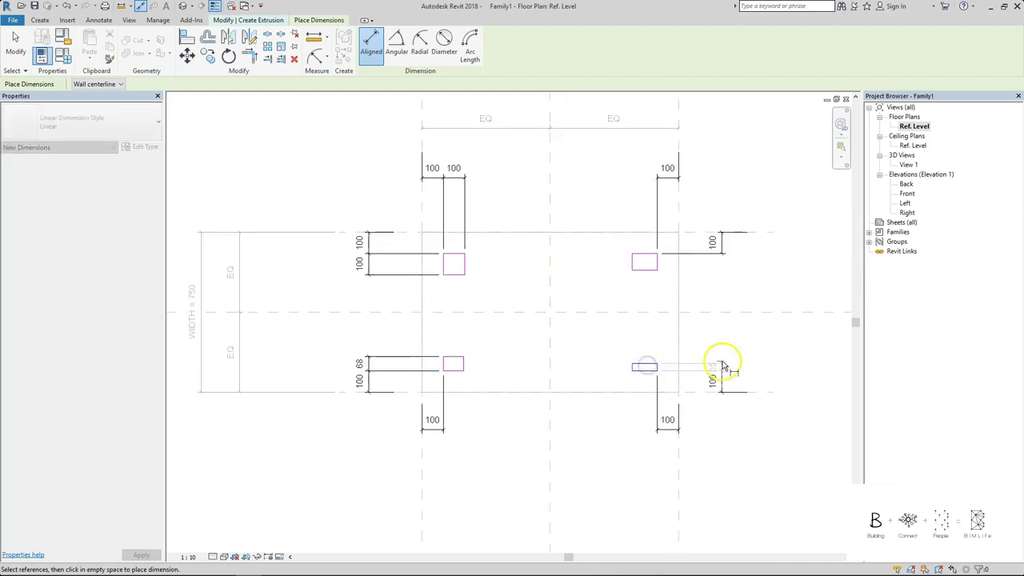
{"action": "left_click", "coordinate": [652, 373]}
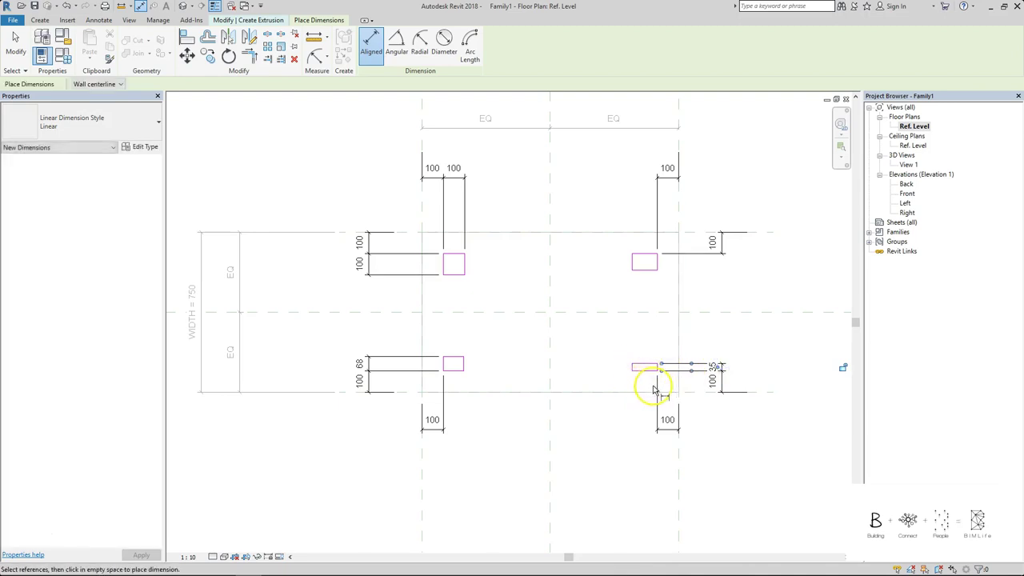
Dimension the horizontal widths of the lower-left and lower-right leg rectangles in line with their offset dimensions.
{"action": "left_click", "coordinate": [458, 369]}
{"action": "left_click", "coordinate": [476, 429]}
{"action": "left_click", "coordinate": [640, 369]}
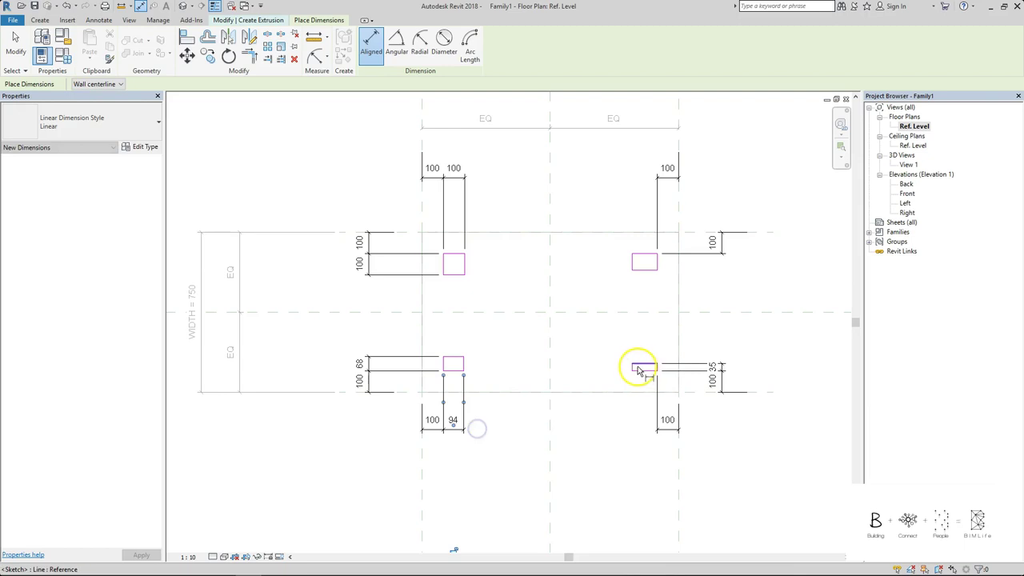
{"action": "left_click", "coordinate": [657, 371]}
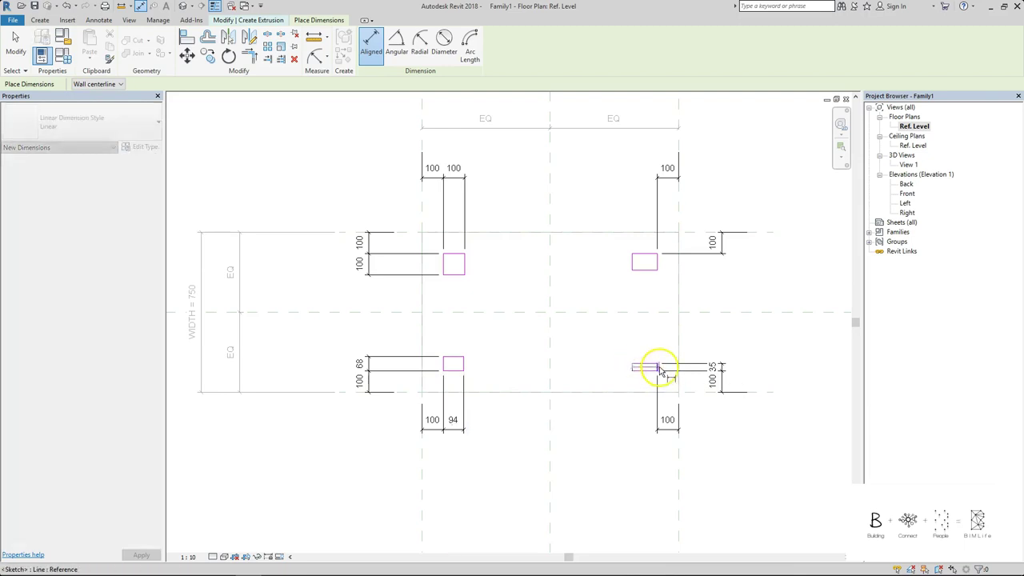
{"action": "left_click", "coordinate": [644, 431]}
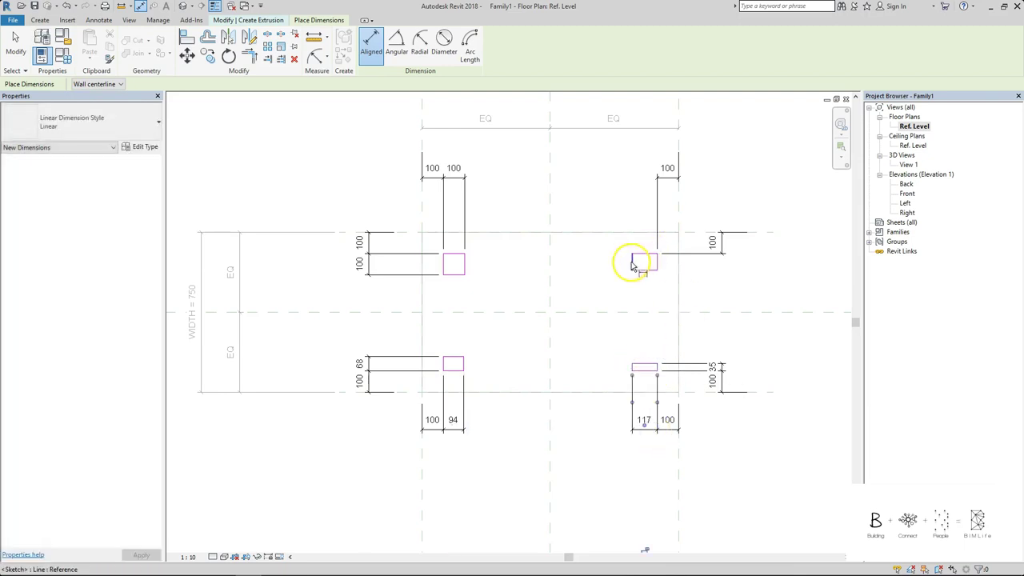
Dimension the upper-right leg rectangle's width and depth in line with its existing offset dimensions.
{"action": "left_click", "coordinate": [635, 266]}
{"action": "left_click", "coordinate": [658, 264]}
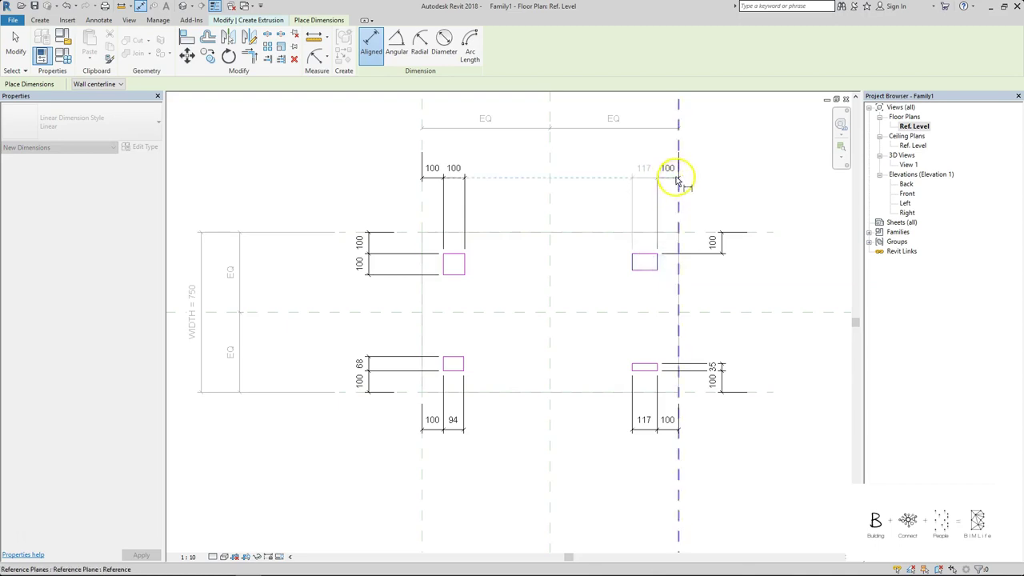
{"action": "left_click", "coordinate": [677, 179]}
{"action": "left_click", "coordinate": [666, 180]}
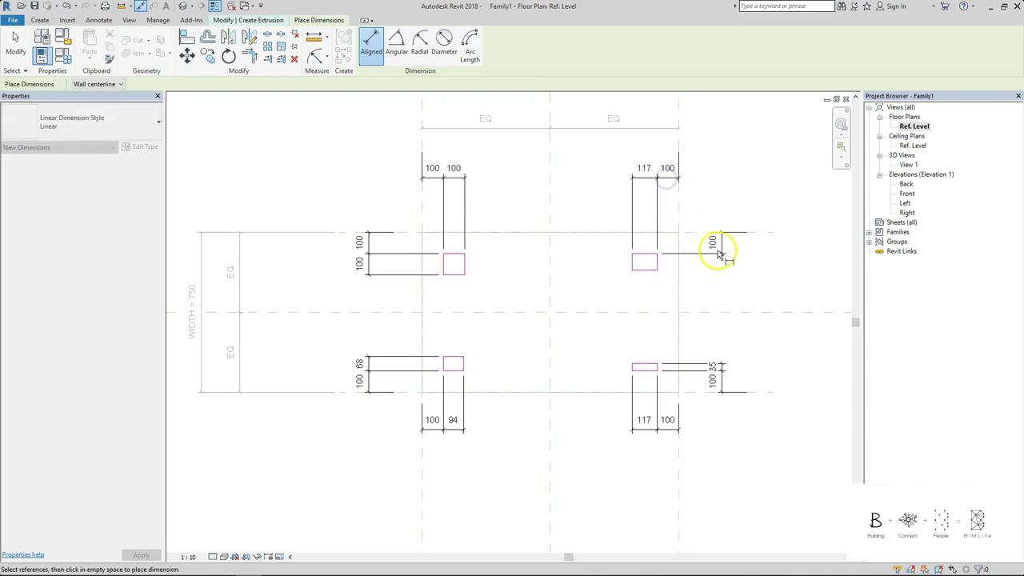
{"action": "left_click", "coordinate": [647, 253]}
{"action": "left_click", "coordinate": [646, 271]}
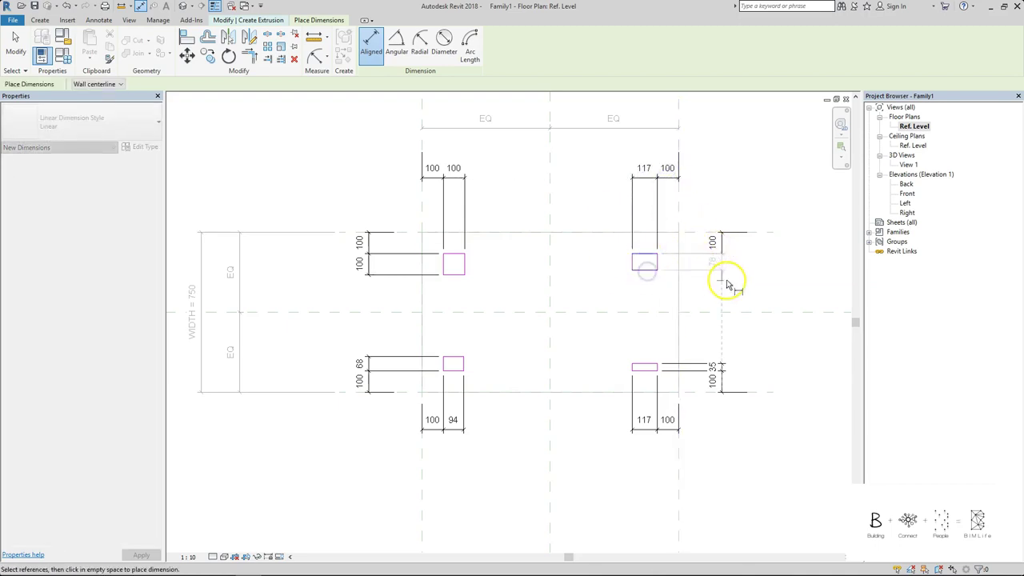
{"action": "left_click", "coordinate": [723, 284]}
{"action": "key", "text": "Escape"}
{"action": "key", "text": "Escape"}
Set the upper-right leg's width and depth dimensions to 100 mm each.
{"action": "left_click", "coordinate": [633, 262]}
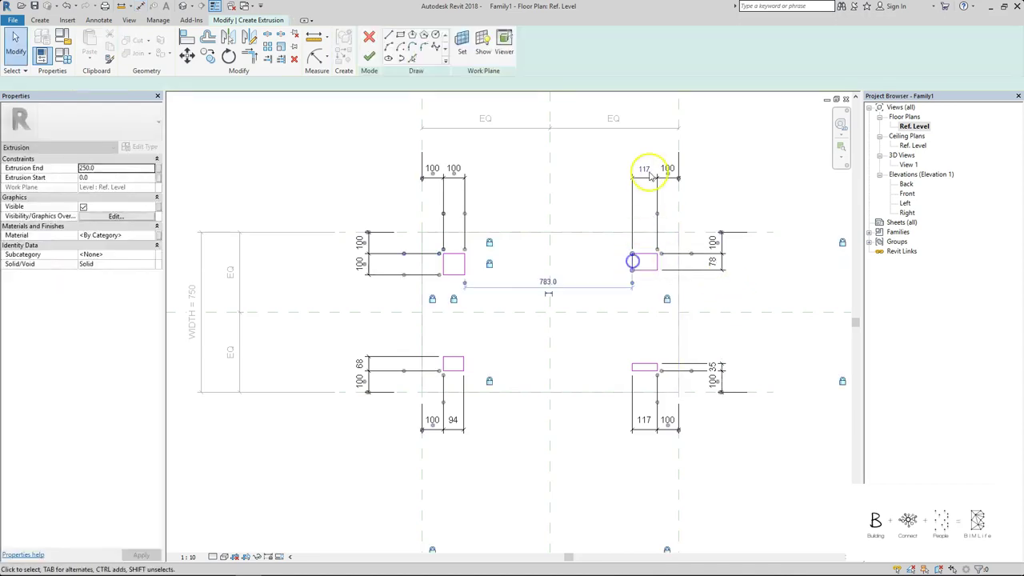
{"action": "left_click", "coordinate": [648, 171]}
{"action": "type", "text": "100"}
{"action": "left_click", "coordinate": [738, 189]}
{"action": "left_click", "coordinate": [738, 188]}
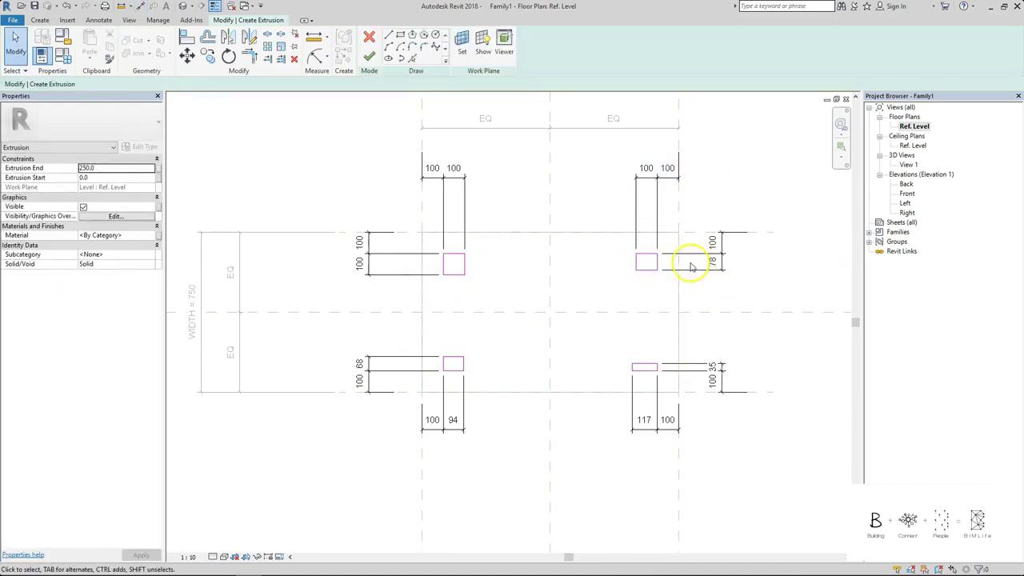
{"action": "left_click", "coordinate": [654, 270]}
{"action": "left_click", "coordinate": [711, 261]}
{"action": "type", "text": "100"}
{"action": "left_click", "coordinate": [707, 307]}
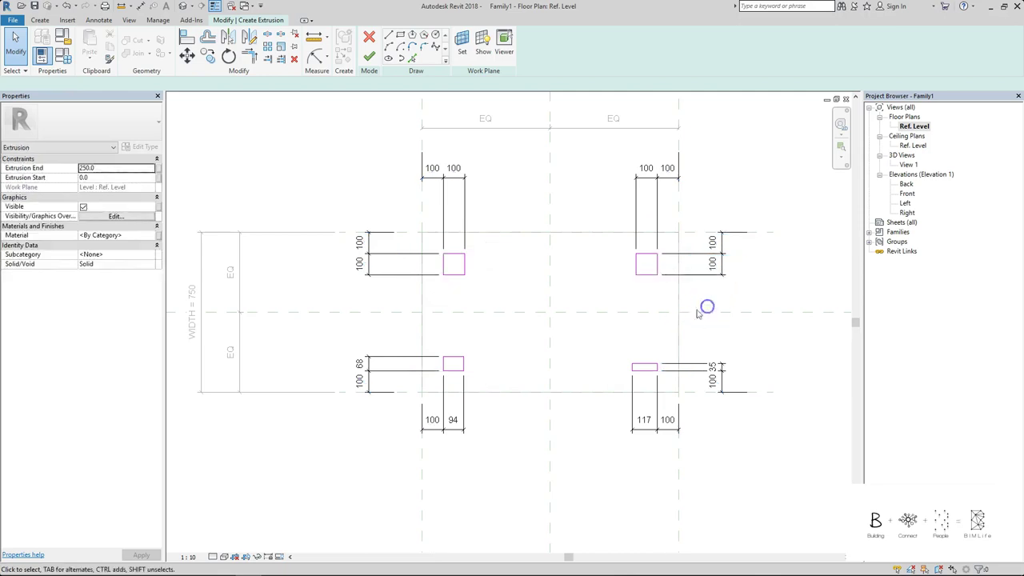
Lock the upper-right leg's 100 mm depth and width dimensions.
{"action": "left_click", "coordinate": [713, 261]}
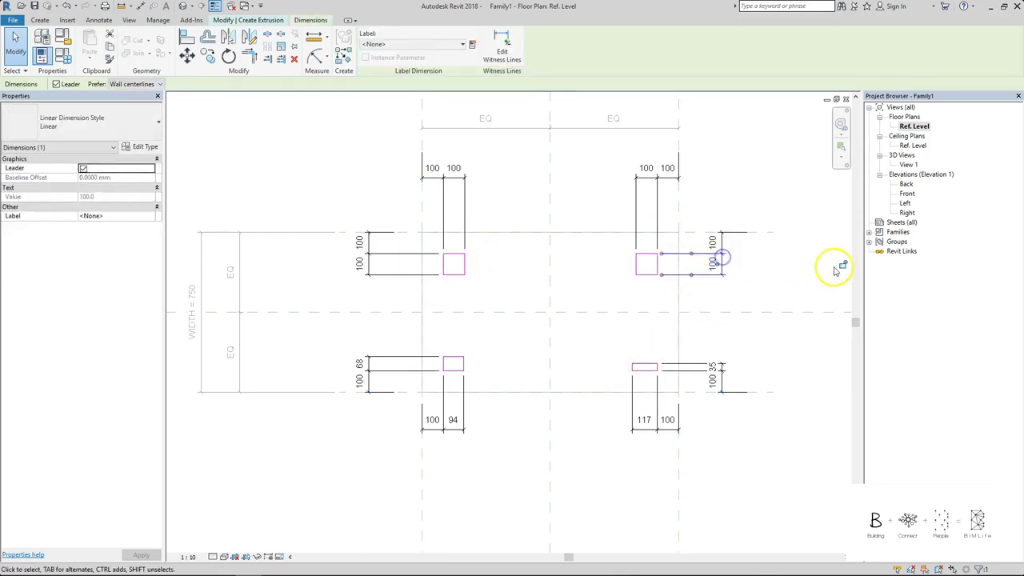
{"action": "left_click", "coordinate": [732, 192]}
{"action": "left_click", "coordinate": [643, 184]}
{"action": "left_click", "coordinate": [646, 300]}
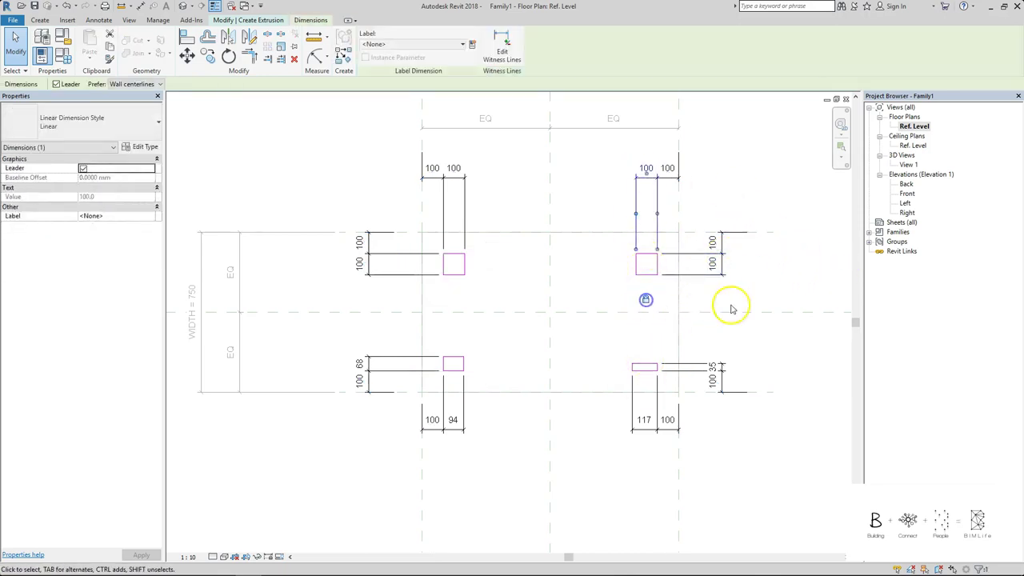
{"action": "left_click", "coordinate": [712, 319]}
Set the lower-right leg's depth and width dimensions to 100 mm each.
{"action": "left_click", "coordinate": [648, 364]}
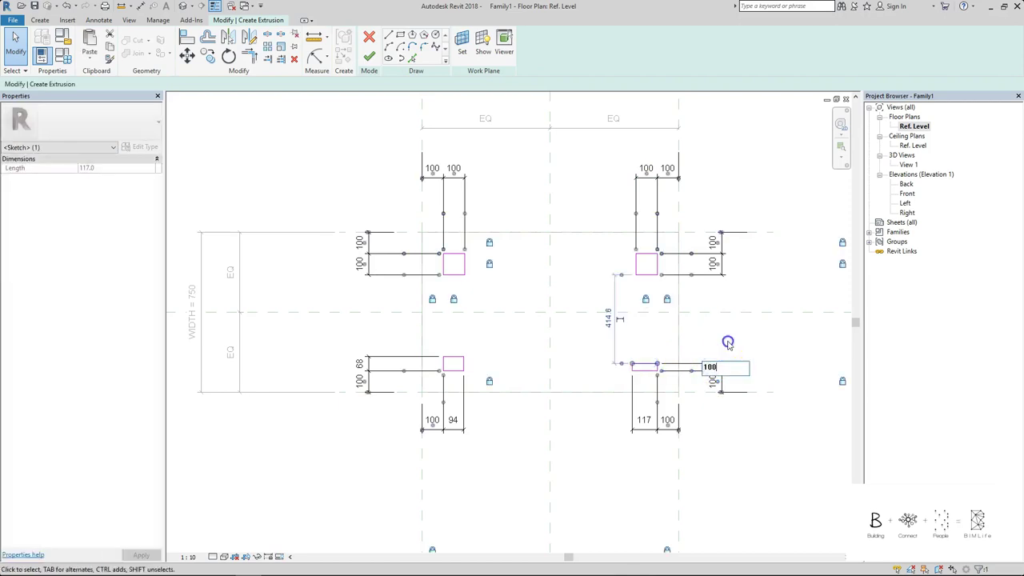
{"action": "left_click", "coordinate": [728, 342]}
{"action": "left_click", "coordinate": [633, 358]}
{"action": "type", "text": "10"}
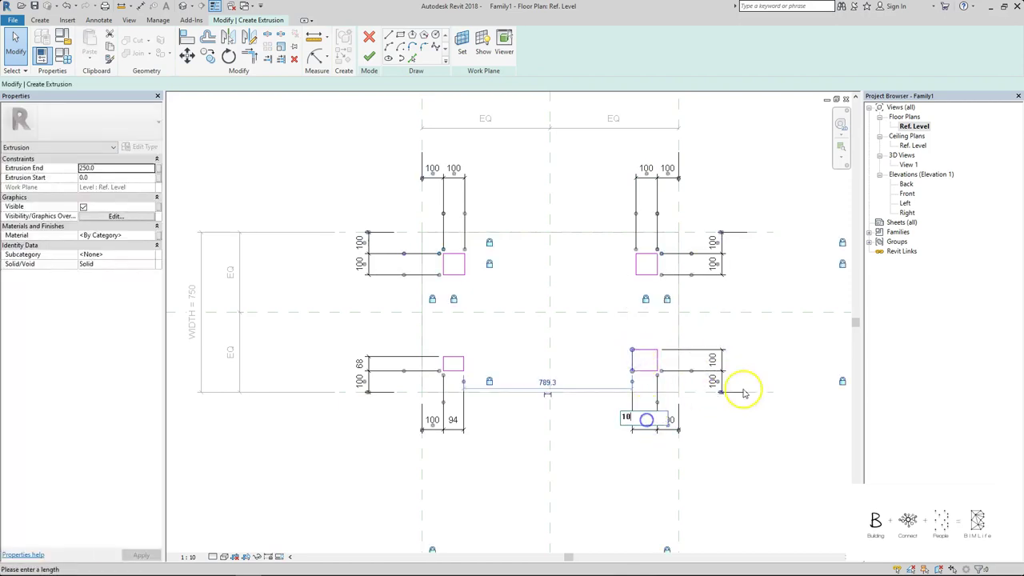
{"action": "type", "text": "0"}
{"action": "left_click", "coordinate": [776, 339]}
Lock the lower-right leg's 100 mm depth and width dimensions.
{"action": "left_click", "coordinate": [726, 358]}
{"action": "left_click", "coordinate": [842, 364]}
{"action": "left_click", "coordinate": [653, 422]}
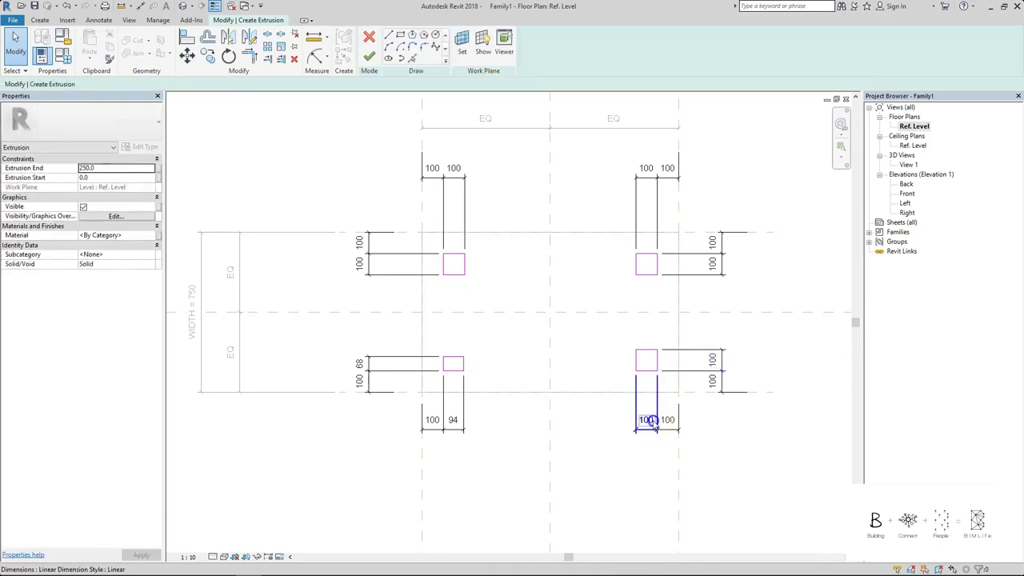
{"action": "left_click", "coordinate": [652, 424]}
{"action": "left_click", "coordinate": [628, 510]}
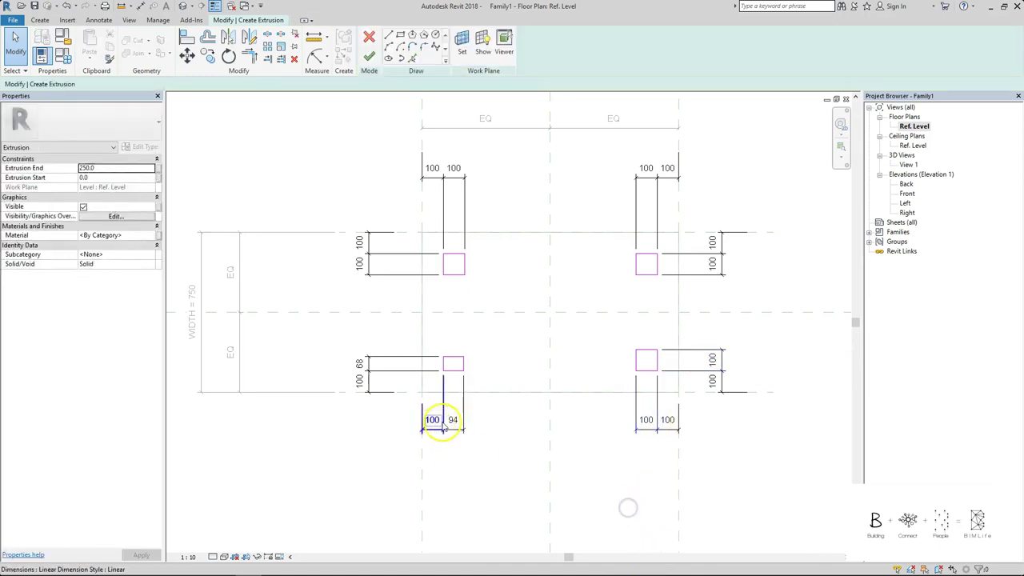
Set the lower-left leg's width to 100 mm and lock that dimension.
{"action": "left_click", "coordinate": [461, 427]}
{"action": "left_click", "coordinate": [495, 426]}
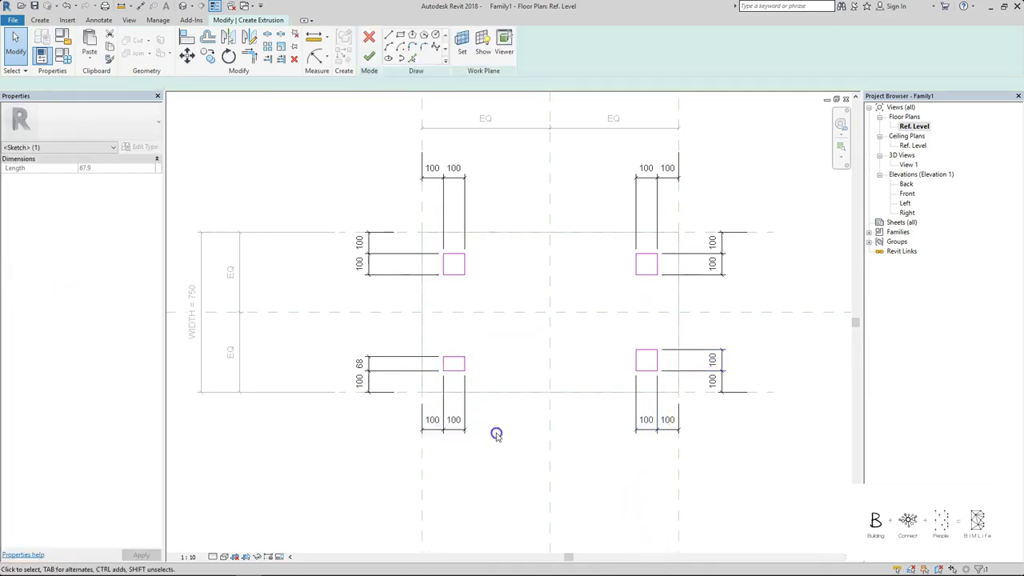
{"action": "left_click", "coordinate": [453, 419]}
{"action": "left_click", "coordinate": [472, 520]}
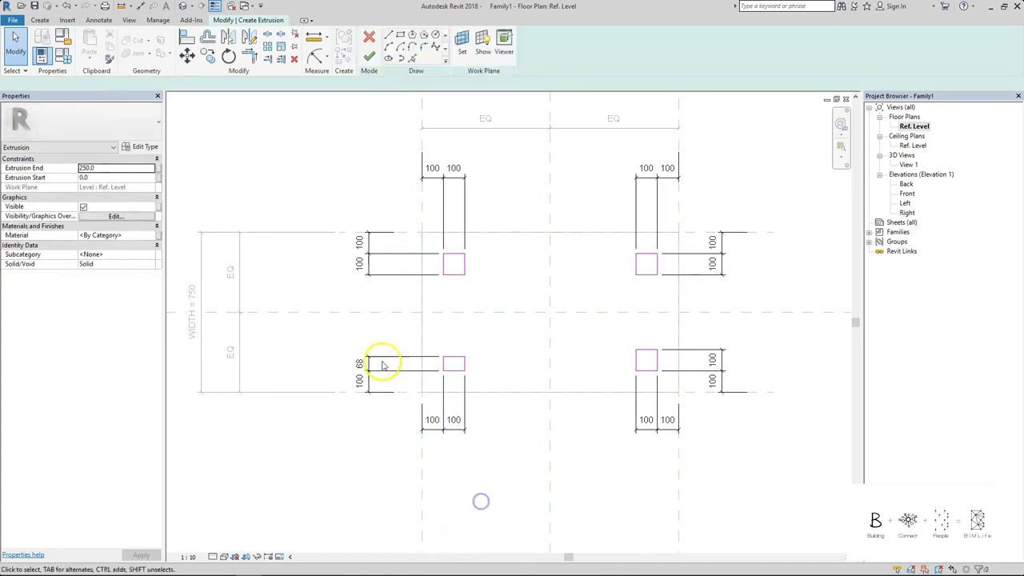
Set the lower-left leg's depth to 100 mm and lock that dimension.
{"action": "left_click", "coordinate": [456, 358]}
{"action": "left_click", "coordinate": [359, 364]}
{"action": "type", "text": "100"}
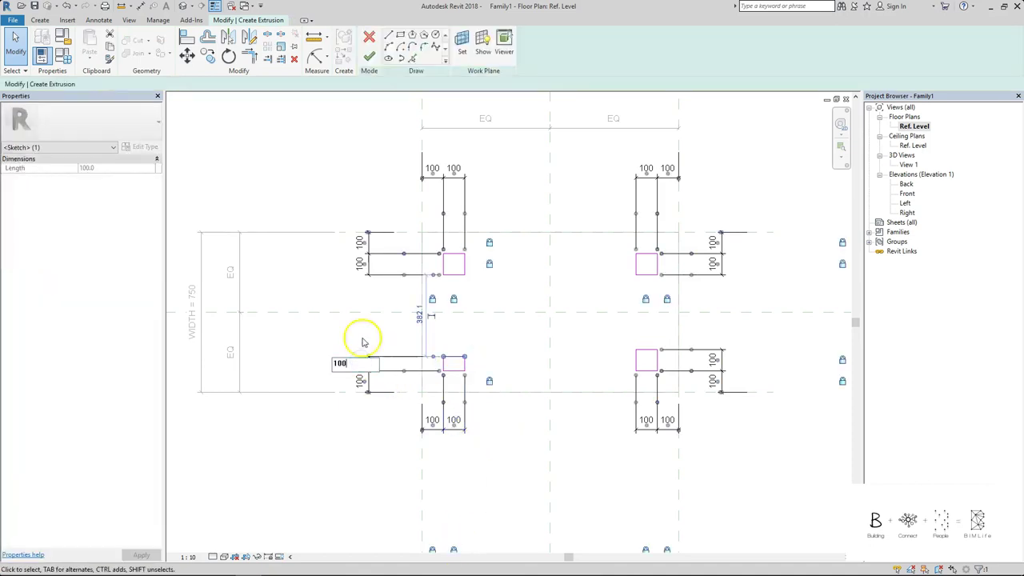
{"action": "left_click", "coordinate": [361, 338]}
{"action": "left_click", "coordinate": [405, 349]}
{"action": "left_click", "coordinate": [490, 360]}
{"action": "left_click", "coordinate": [504, 339]}
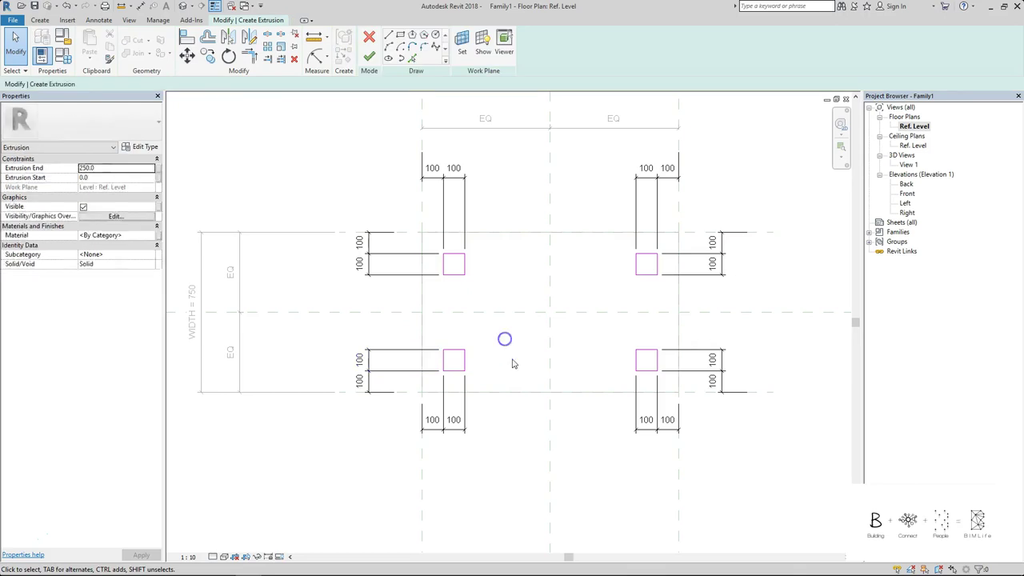
Check the lock status of the size and offset dimensions around the two lower legs and the upper-left leg.
{"action": "left_click_drag", "start_coordinate": [765, 164], "coordinate": [761, 206]}
{"action": "left_click", "coordinate": [720, 382]}
{"action": "left_click", "coordinate": [714, 362]}
{"action": "left_click", "coordinate": [642, 416]}
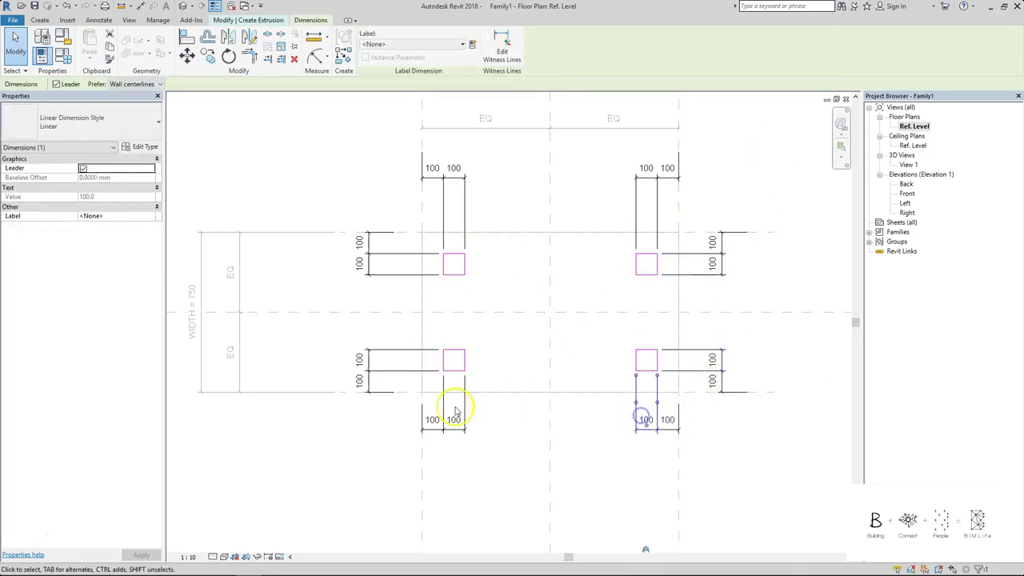
{"action": "left_click", "coordinate": [455, 408]}
{"action": "left_click", "coordinate": [425, 420]}
{"action": "left_click", "coordinate": [365, 378]}
{"action": "left_click", "coordinate": [366, 359]}
{"action": "left_click", "coordinate": [388, 268]}
{"action": "left_click", "coordinate": [388, 269]}
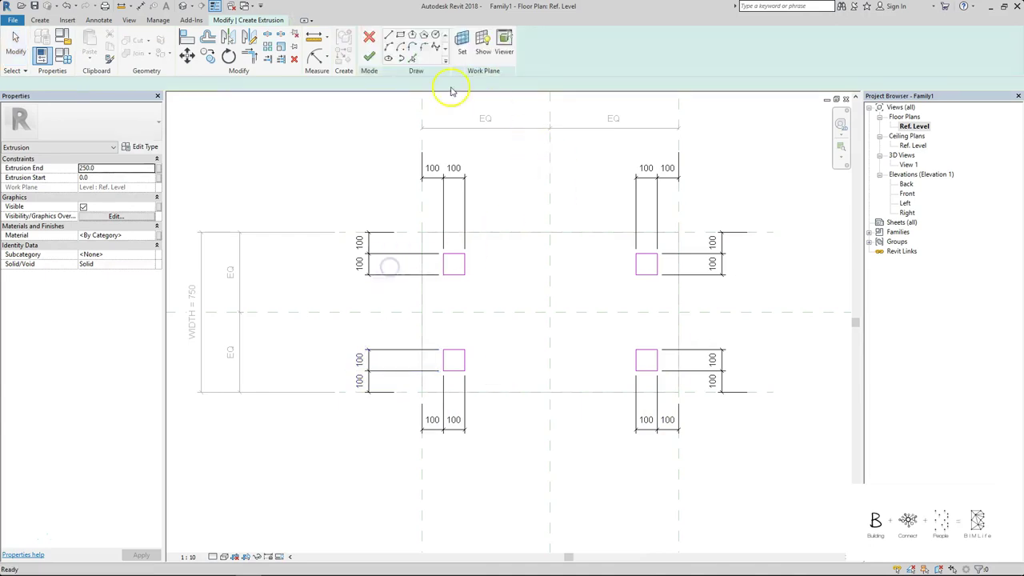
Finish the legs' extrusion sketch and, in the Front elevation, align the leg tops with the tabletop's lower reference plane.
{"action": "left_click", "coordinate": [371, 51]}
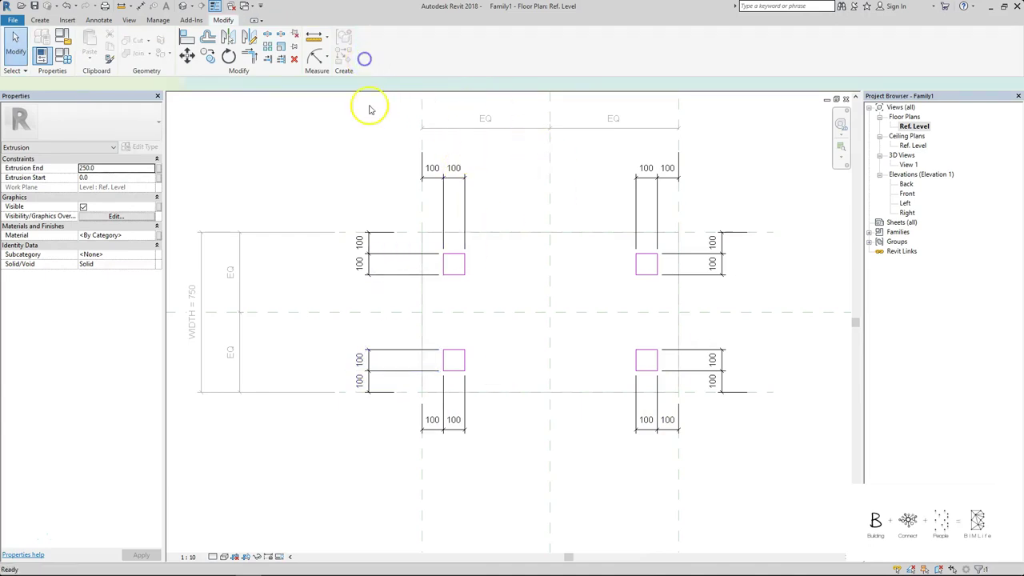
{"action": "double_click", "coordinate": [908, 194]}
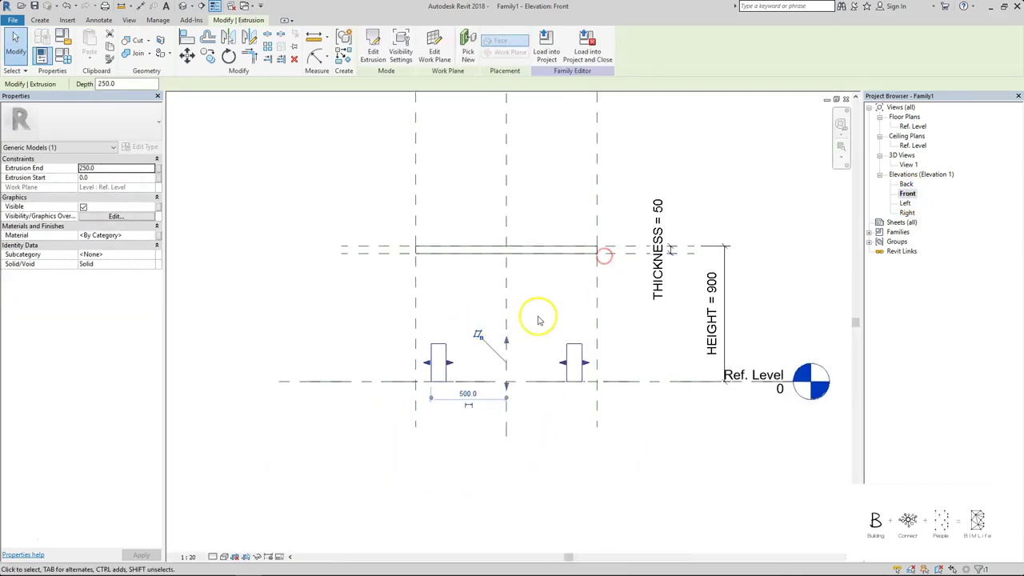
{"action": "key", "text": "a"}
{"action": "key", "text": "l"}
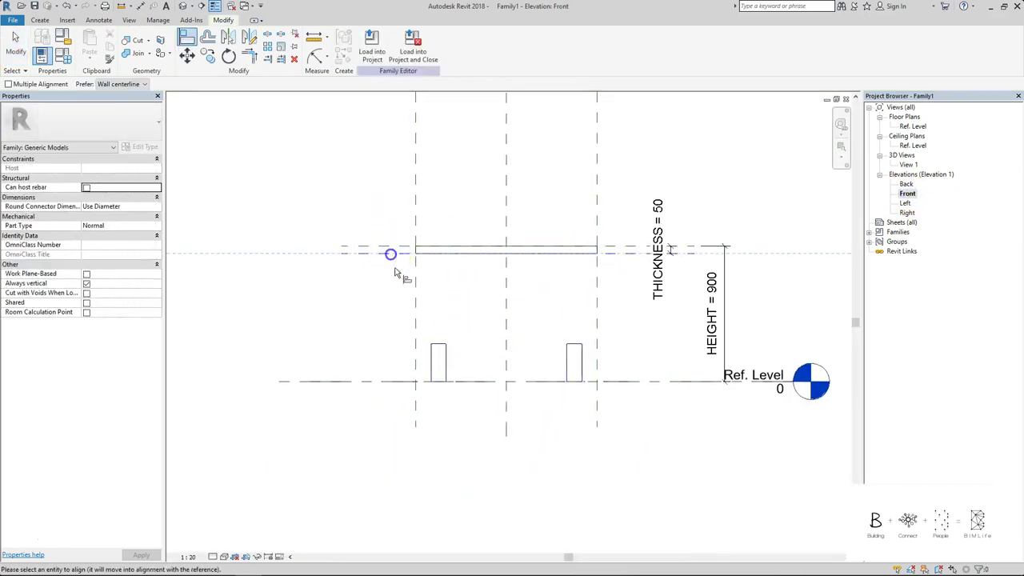
{"action": "left_click", "coordinate": [433, 344]}
{"action": "key", "text": "Escape"}
{"action": "key", "text": "Escape"}
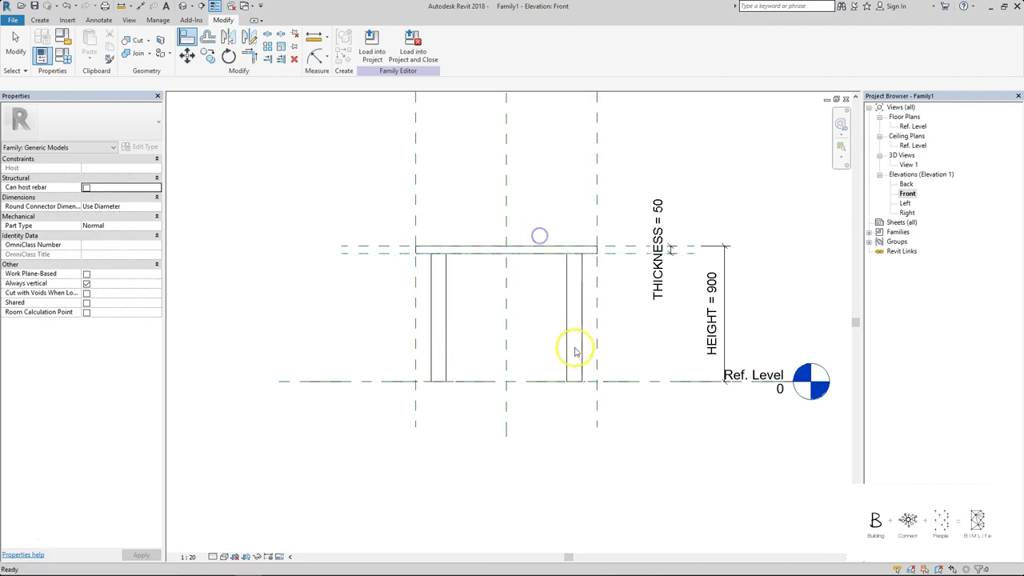
Try stretching the legs' lower ends up off the Ref. Level and back down onto it.
{"action": "left_click", "coordinate": [581, 347]}
{"action": "left_click_drag", "start_coordinate": [507, 384], "coordinate": [509, 335]}
{"action": "left_click", "coordinate": [541, 259]}
{"action": "left_click", "coordinate": [548, 292]}
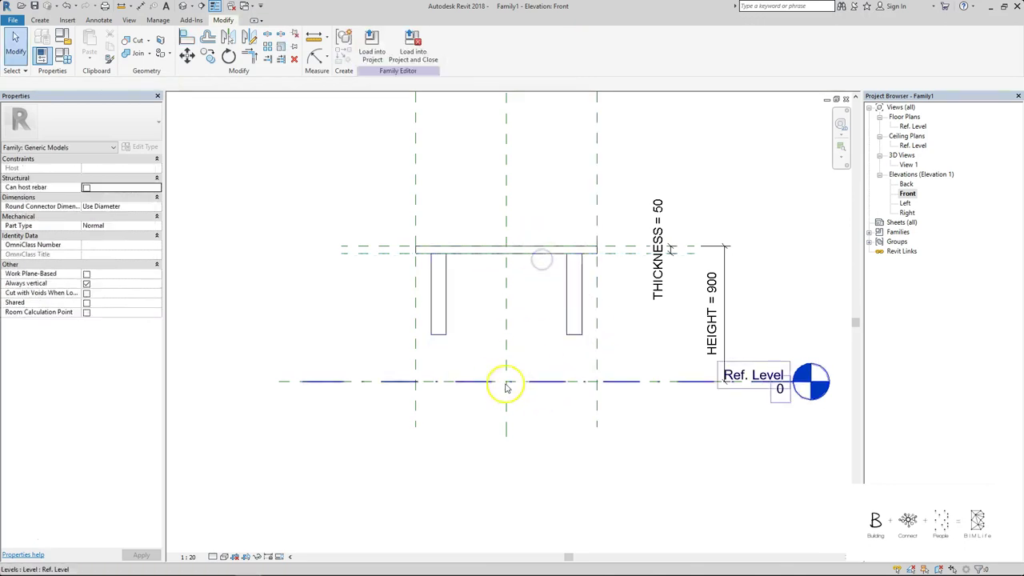
{"action": "left_click", "coordinate": [439, 336]}
{"action": "left_click_drag", "start_coordinate": [509, 345], "coordinate": [506, 383]}
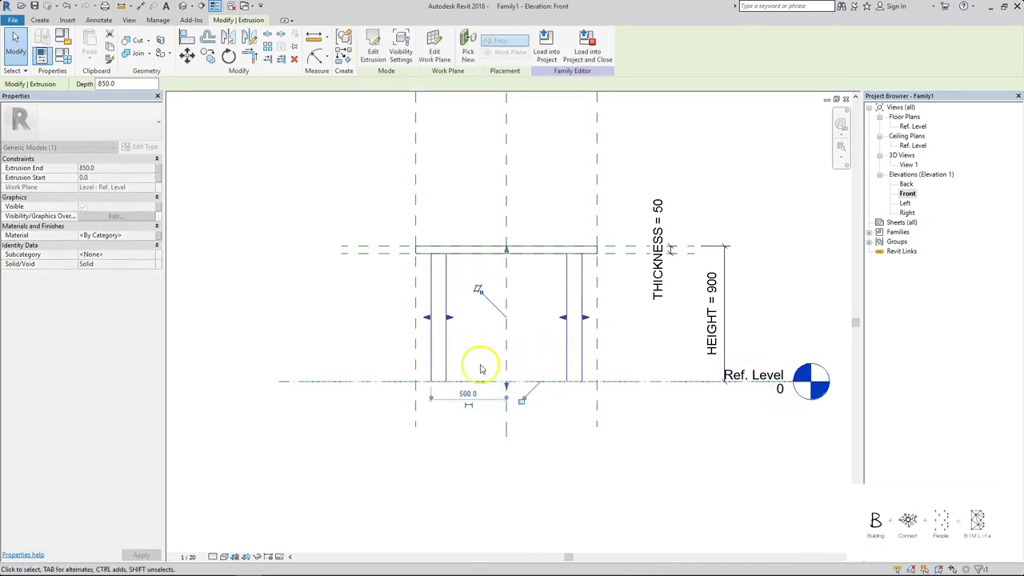
Pull the legs' lower ends up off the Ref. Level, align them to that level and lock the alignment.
{"action": "left_click_drag", "start_coordinate": [506, 387], "coordinate": [510, 354]}
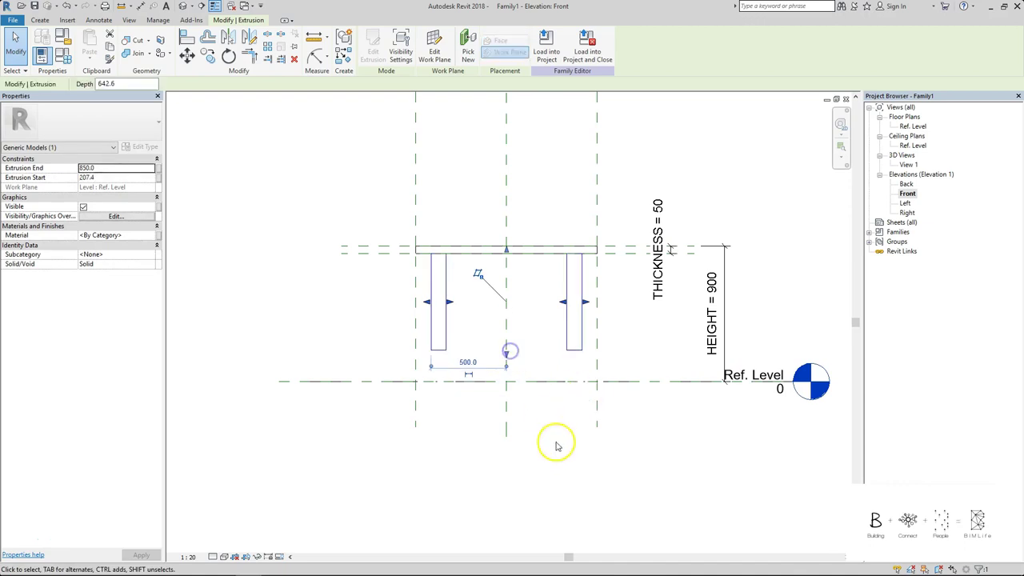
{"action": "left_click", "coordinate": [557, 446]}
{"action": "key", "text": "a"}
{"action": "key", "text": "l"}
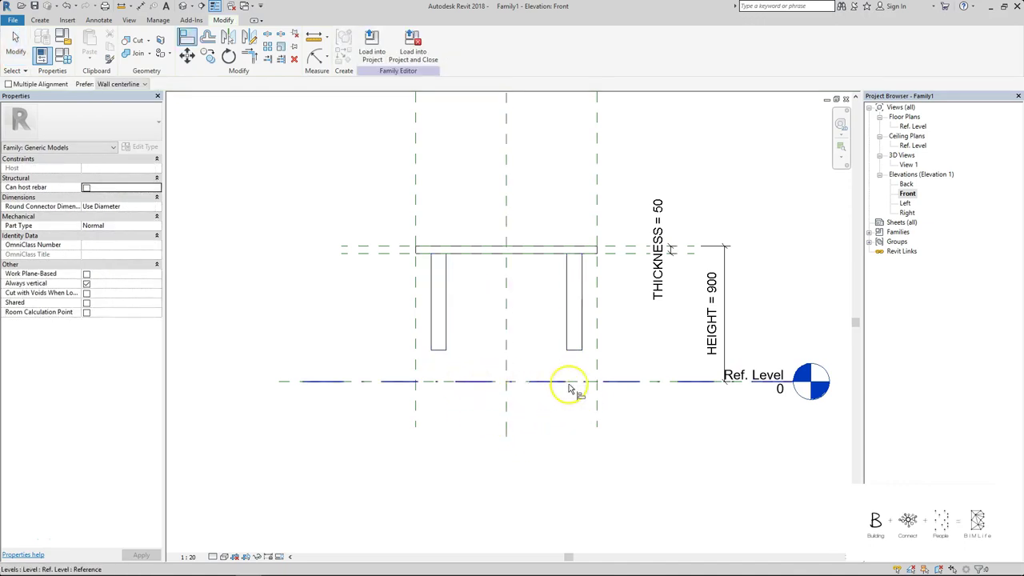
{"action": "left_click", "coordinate": [452, 384]}
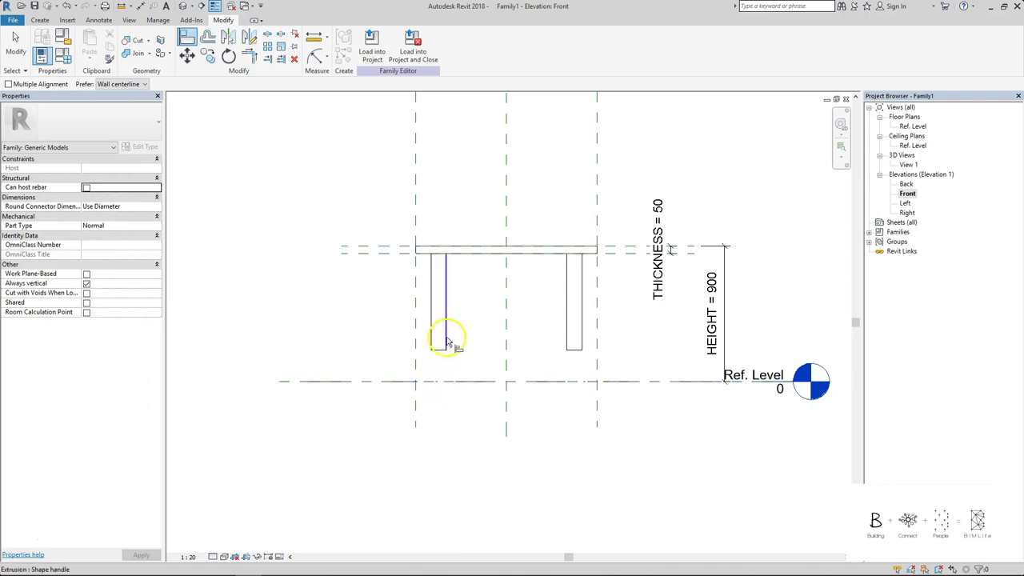
{"action": "left_click", "coordinate": [444, 382]}
{"action": "left_click", "coordinate": [435, 352]}
{"action": "left_click", "coordinate": [501, 403]}
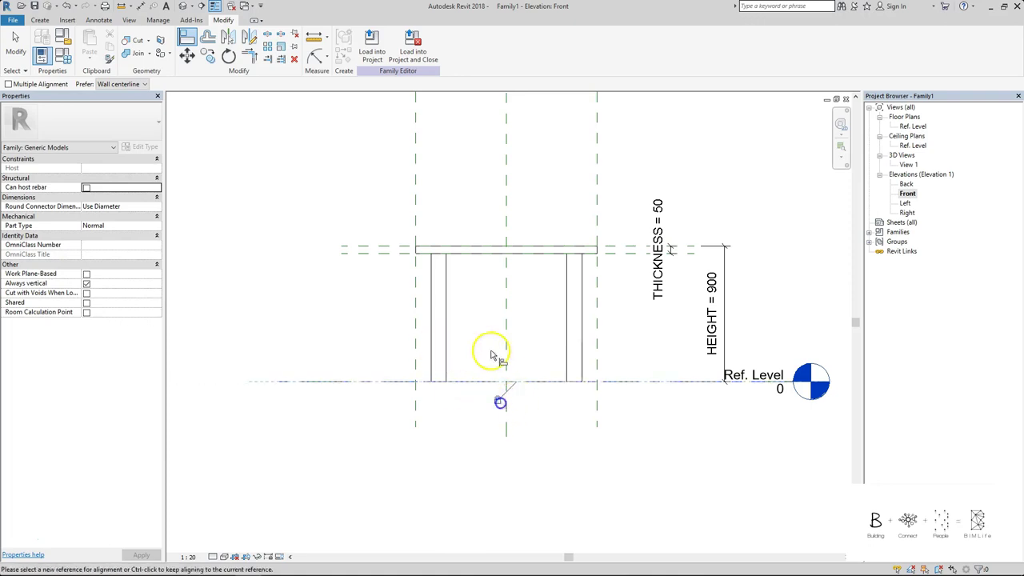
{"action": "key", "text": "Escape"}
{"action": "left_click", "coordinate": [490, 334]}
{"action": "scroll", "coordinate": [576, 305], "scroll_direction": "down", "scroll_amount": 1}
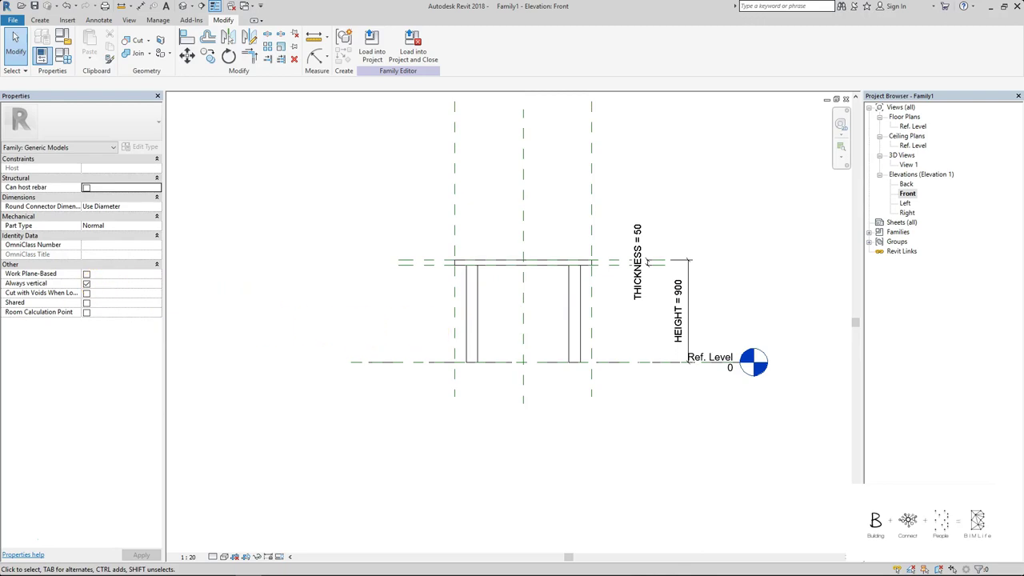
In the Ref. Level plan, start an extrusion with an 800 by 50 mm rectangle between the two upper legs and lock its edges.
{"action": "double_click", "coordinate": [913, 126]}
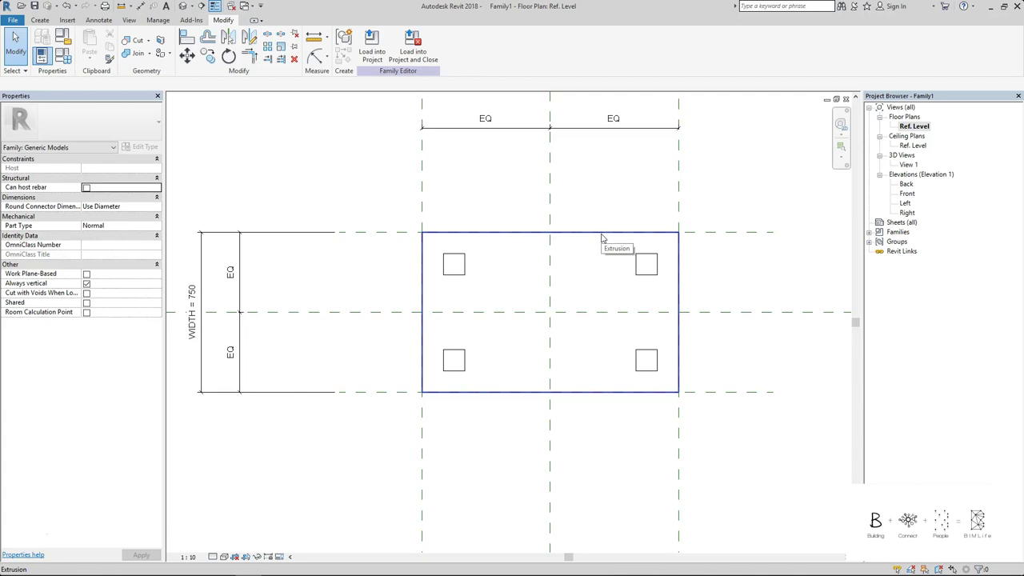
{"action": "left_click", "coordinate": [39, 19]}
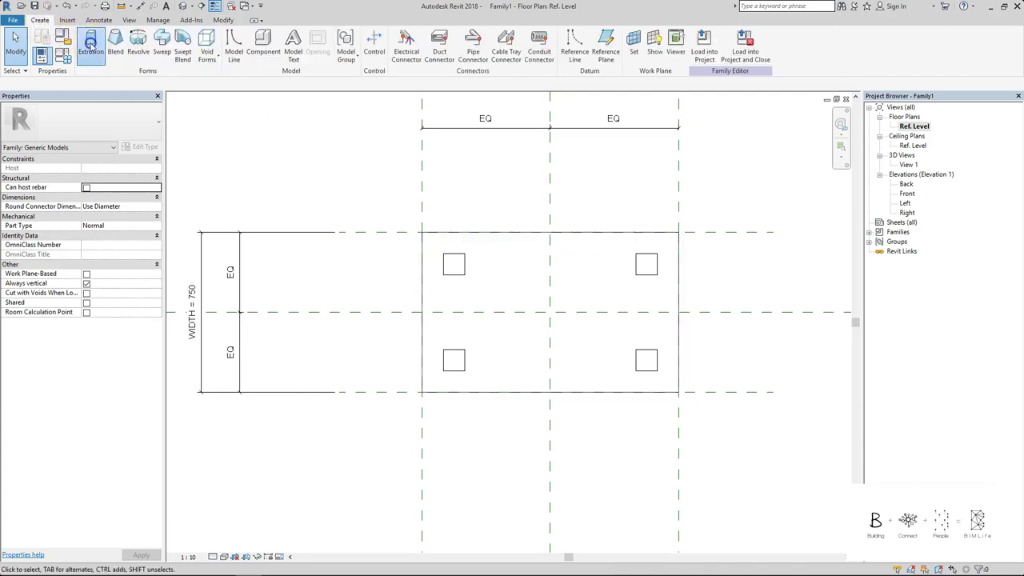
{"action": "left_click", "coordinate": [94, 47]}
{"action": "scroll", "coordinate": [464, 256], "scroll_direction": "up", "scroll_amount": 1}
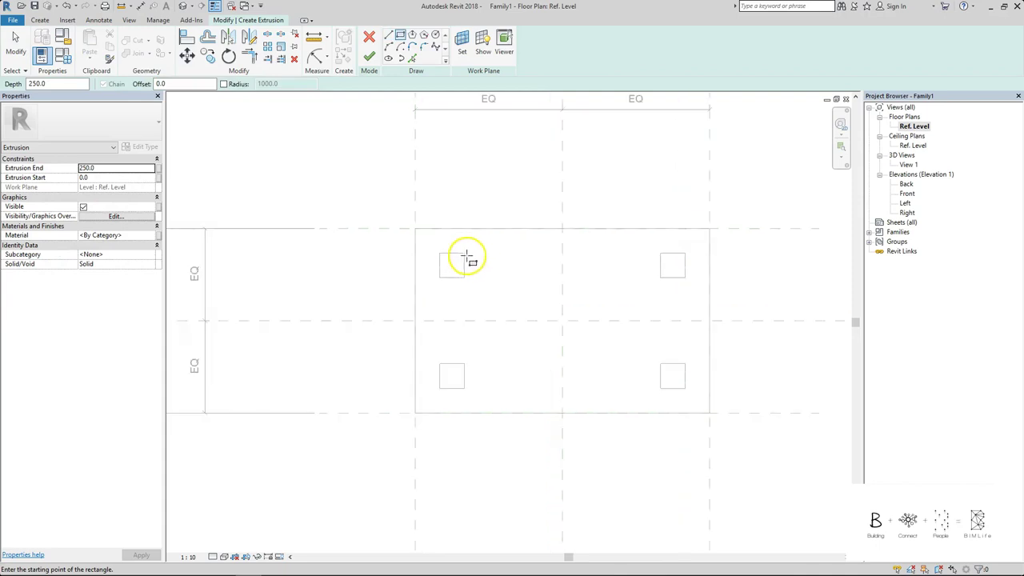
{"action": "left_click", "coordinate": [464, 256]}
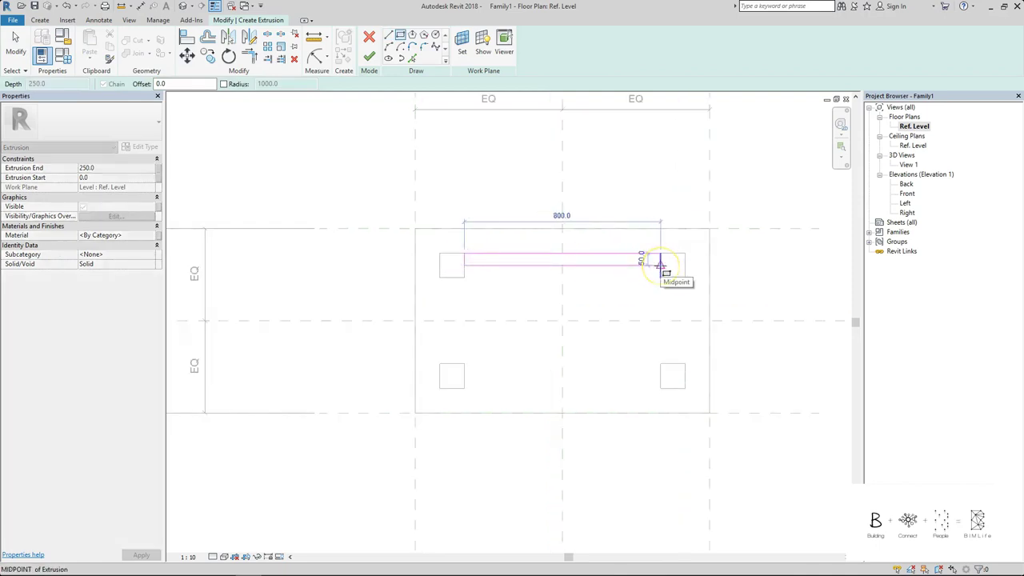
{"action": "left_click", "coordinate": [660, 264]}
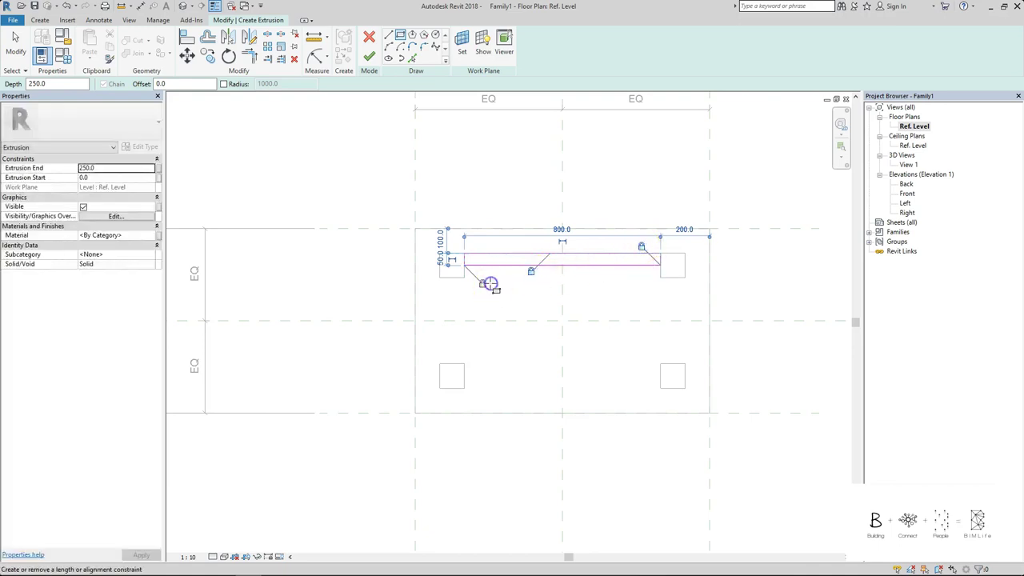
{"action": "left_click", "coordinate": [547, 255]}
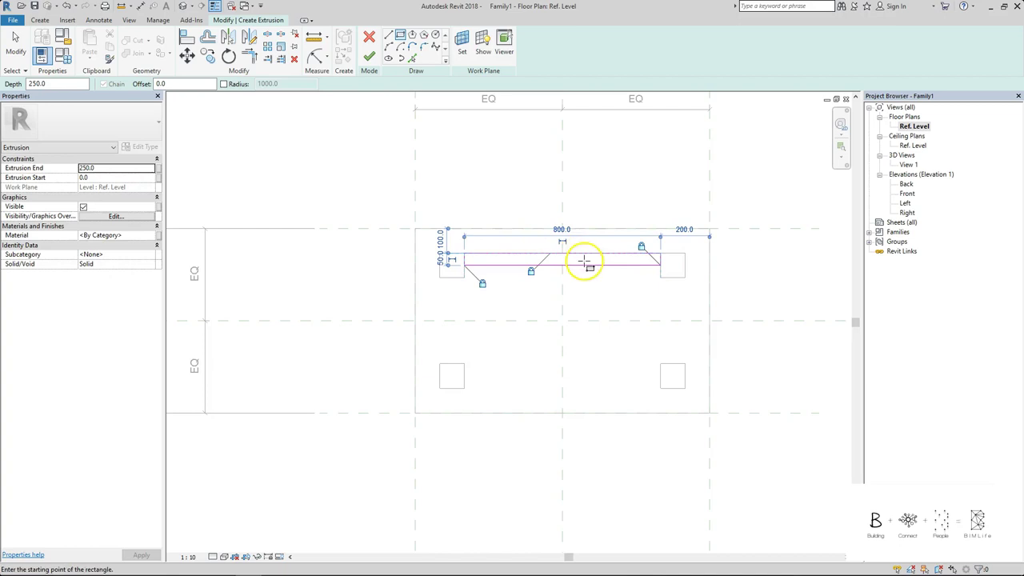
{"action": "scroll", "coordinate": [555, 263], "scroll_direction": "up", "scroll_amount": 1}
{"action": "key", "text": "Escape"}
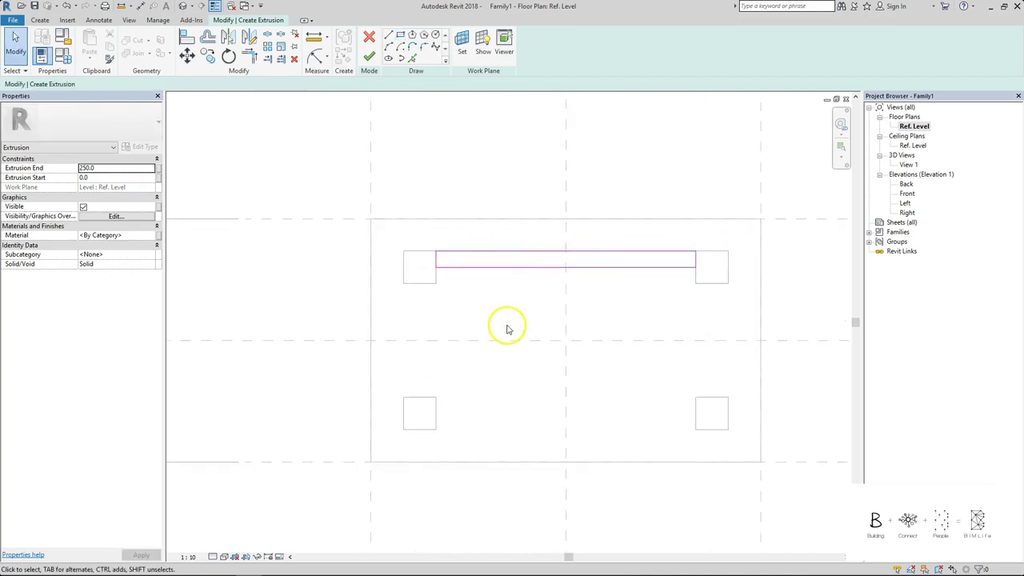
Sketch 50 by 350 mm support rectangles between the left pair and the right pair of legs, locking their edges to the legs.
{"action": "middle_click_drag", "start_coordinate": [507, 325], "coordinate": [484, 293]}
{"action": "key", "text": "Return"}
{"action": "left_click", "coordinate": [379, 252]}
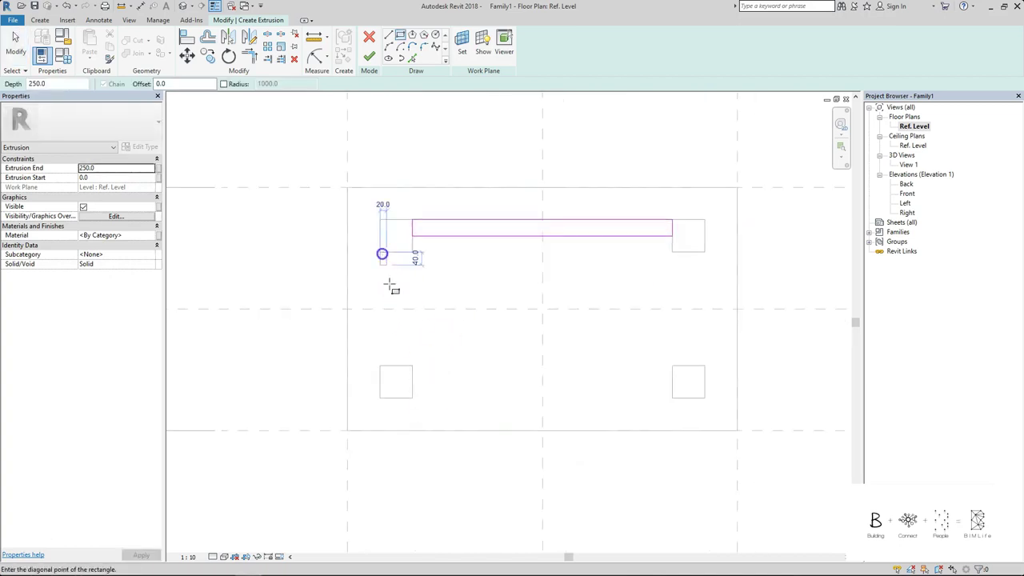
{"action": "left_click", "coordinate": [397, 366]}
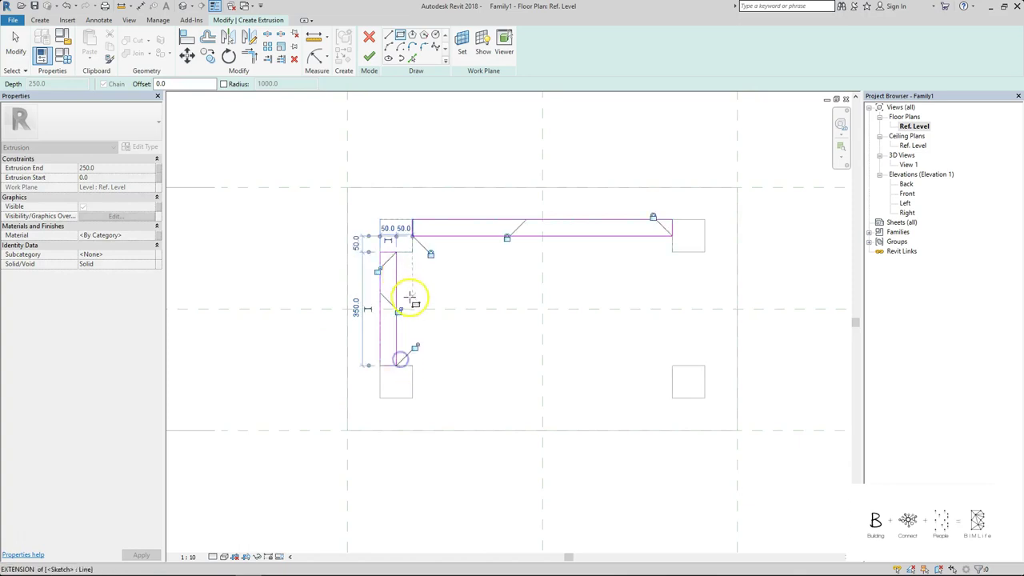
{"action": "left_click", "coordinate": [705, 252]}
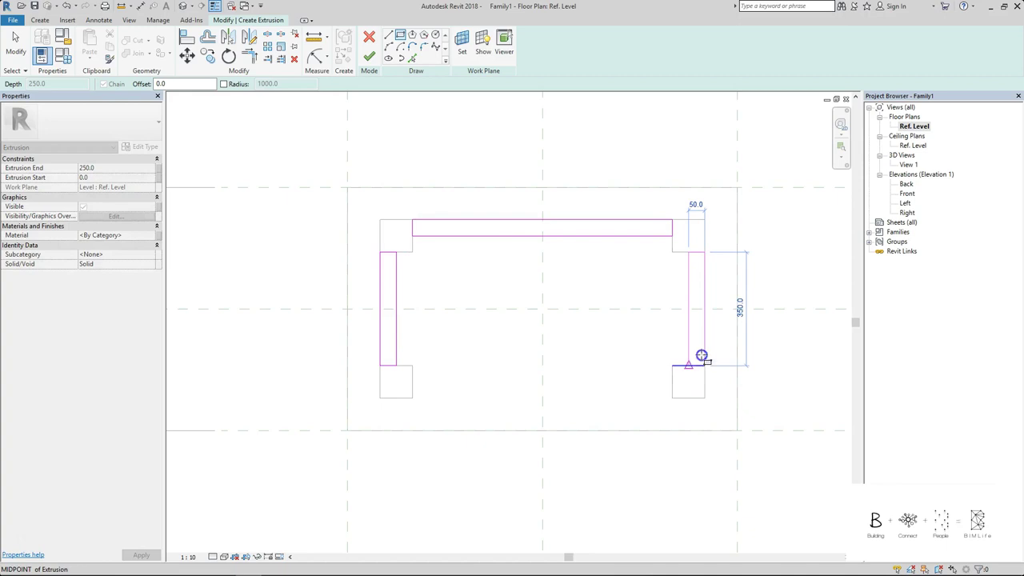
{"action": "left_click", "coordinate": [701, 356]}
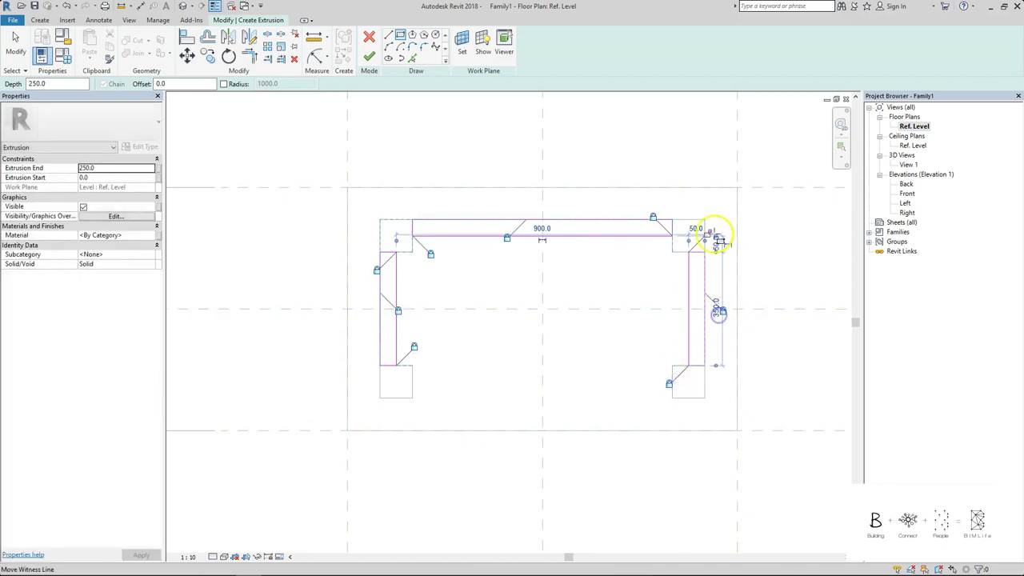
{"action": "key", "text": "Escape"}
{"action": "key", "text": "Escape"}
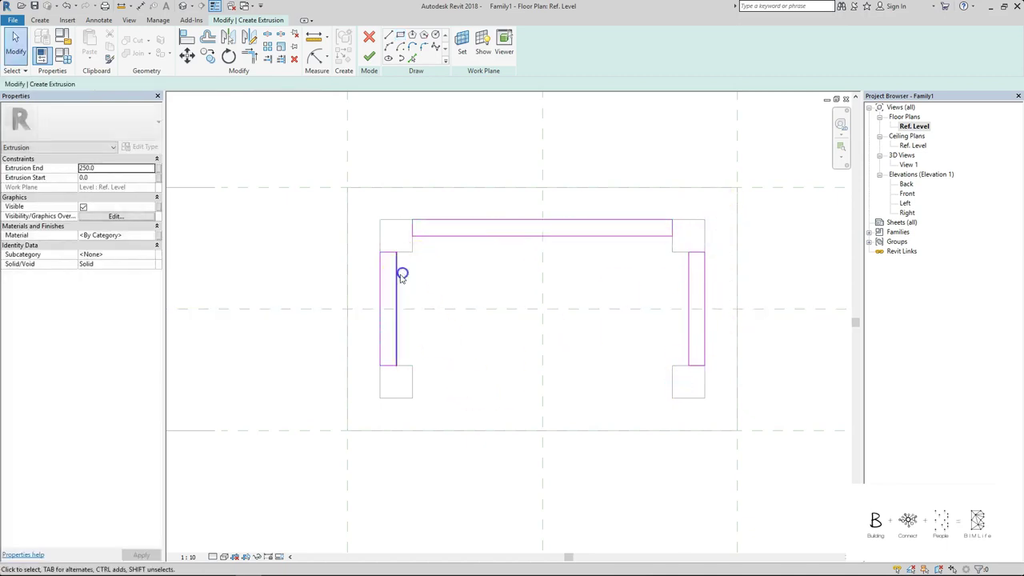
Try shifting the inner line of the left support rectangle inward, and undo the move.
{"action": "left_click_drag", "start_coordinate": [400, 275], "coordinate": [441, 282]}
{"action": "left_click", "coordinate": [484, 280]}
{"action": "key", "text": "ctrl+z"}
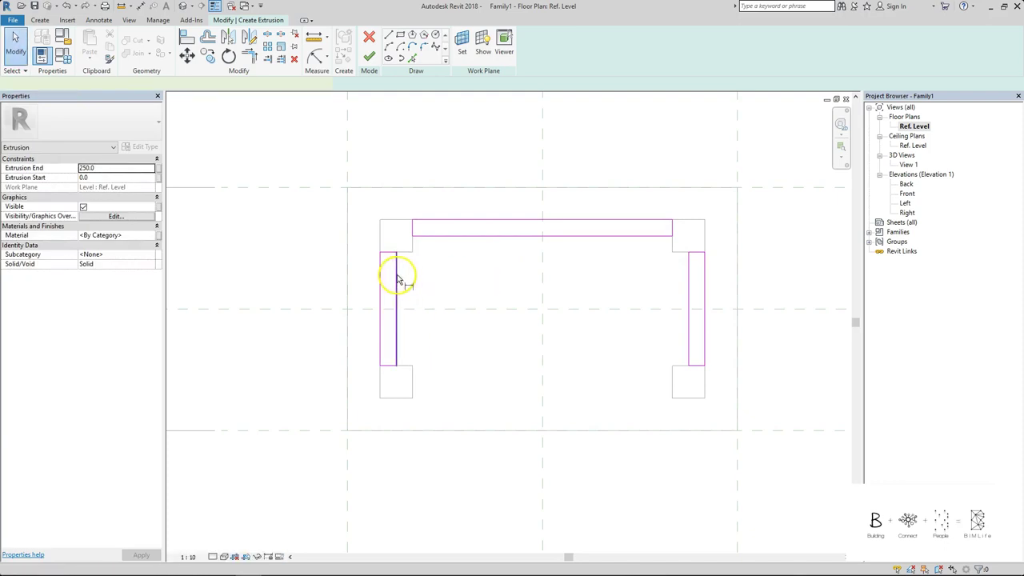
Add aligned dimensions across the widths of the left, upper and right support rectangles.
{"action": "key", "text": "d"}
{"action": "key", "text": "i"}
{"action": "left_click", "coordinate": [395, 276]}
{"action": "left_click", "coordinate": [380, 276]}
{"action": "left_click", "coordinate": [396, 142]}
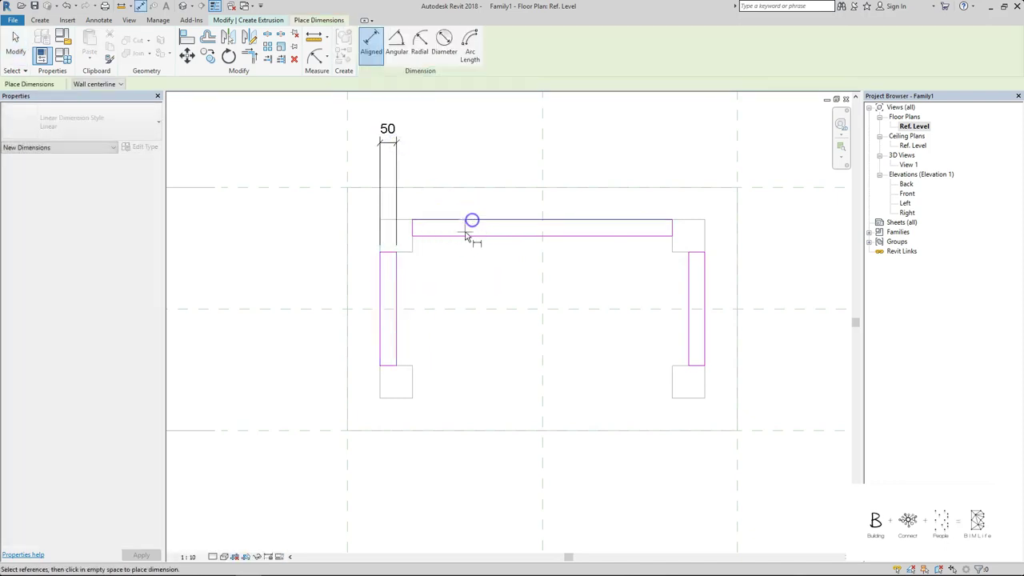
{"action": "left_click", "coordinate": [460, 236]}
{"action": "left_click", "coordinate": [270, 240]}
{"action": "left_click", "coordinate": [688, 286]}
{"action": "left_click", "coordinate": [706, 288]}
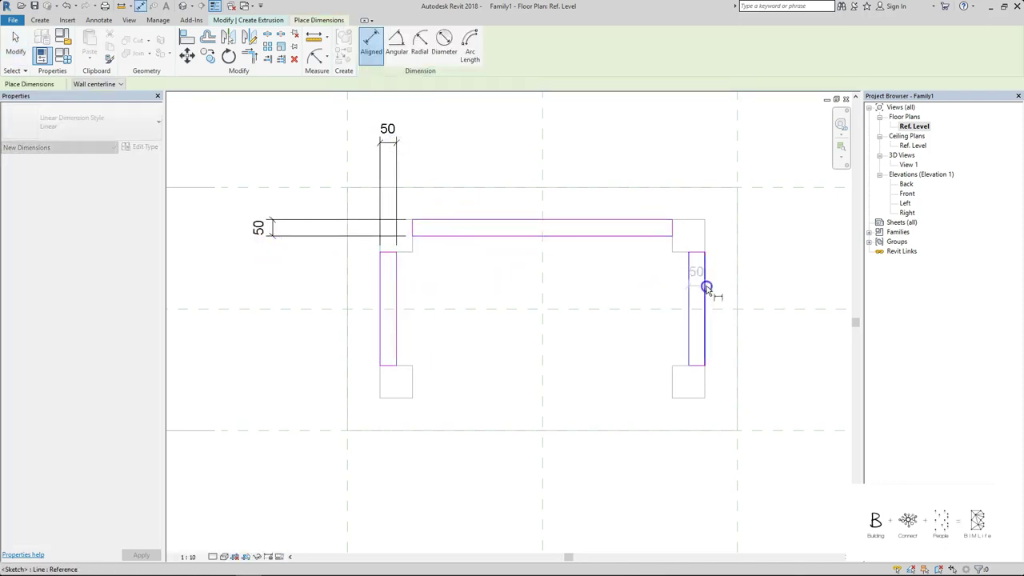
{"action": "left_click", "coordinate": [724, 144]}
{"action": "key", "text": "Escape"}
{"action": "key", "text": "Escape"}
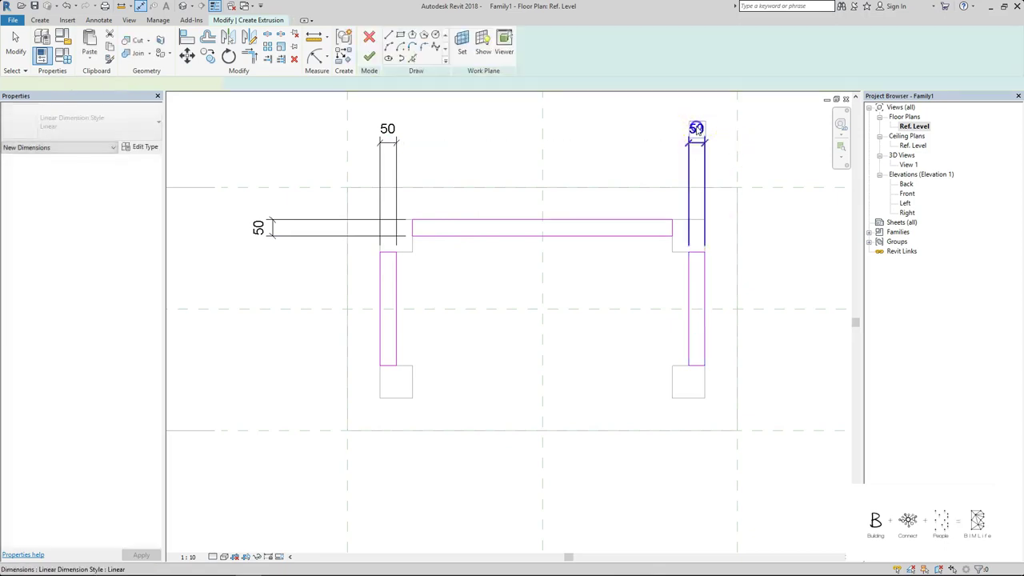
Lock the three support width dimensions and finish the extrusion sketch.
{"action": "left_click", "coordinate": [697, 129]}
{"action": "left_click", "coordinate": [699, 333]}
{"action": "left_click", "coordinate": [469, 123]}
{"action": "left_click", "coordinate": [393, 199]}
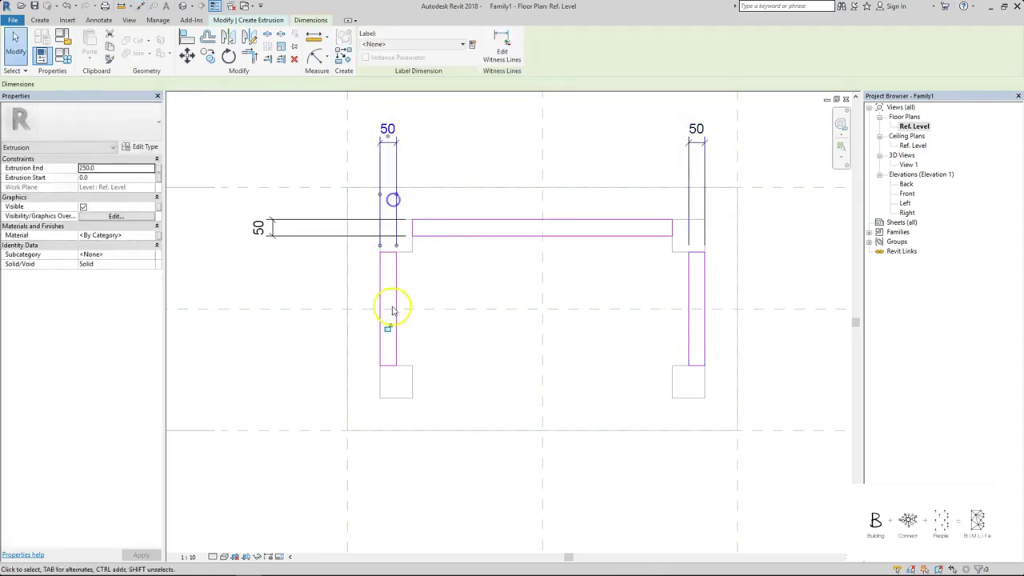
{"action": "left_click", "coordinate": [389, 330]}
{"action": "left_click_drag", "start_coordinate": [290, 232], "coordinate": [303, 230]}
{"action": "left_click", "coordinate": [469, 229]}
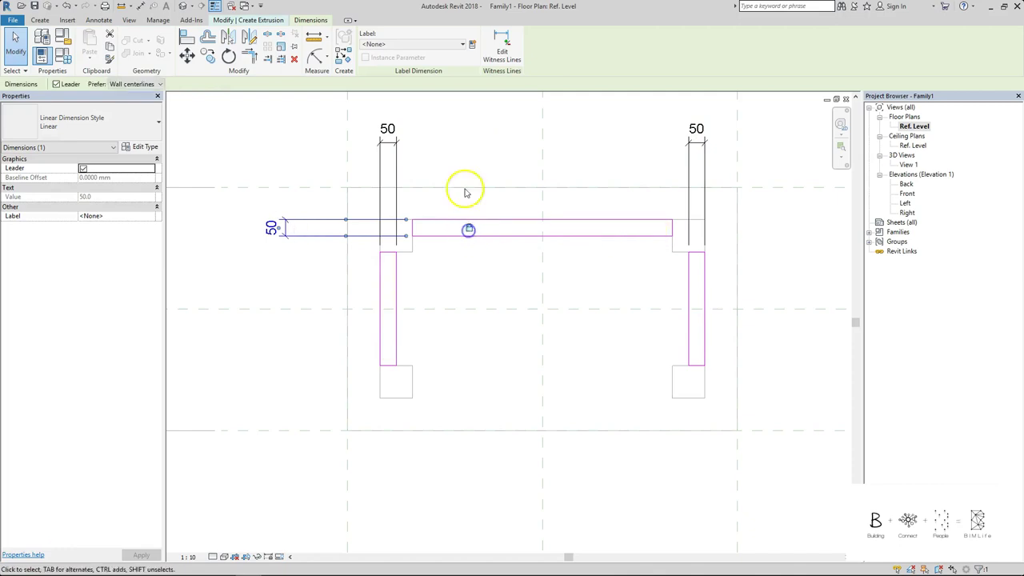
{"action": "left_click", "coordinate": [464, 192]}
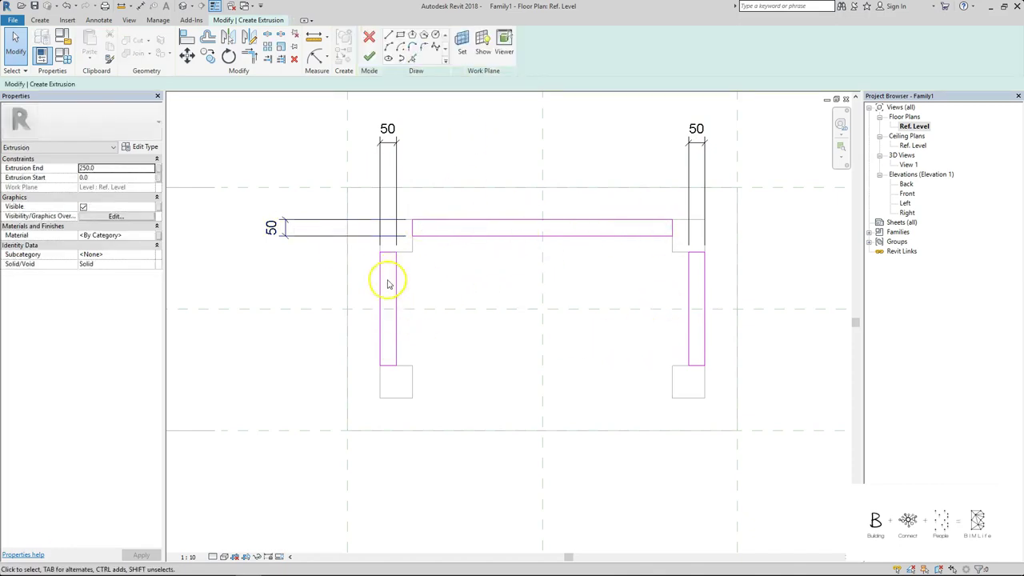
{"action": "left_click", "coordinate": [368, 56]}
{"action": "left_click", "coordinate": [613, 137]}
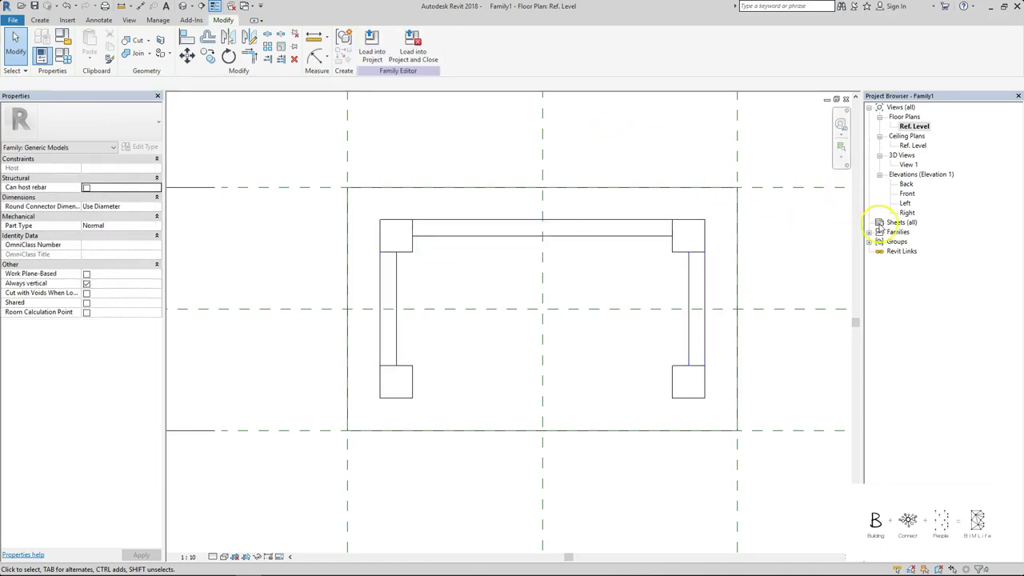
In the Left elevation, stretch the supports' top and bottom faces to span about 375 to 455 mm above the Ref. Level.
{"action": "left_click", "coordinate": [905, 202]}
{"action": "double_click", "coordinate": [905, 202]}
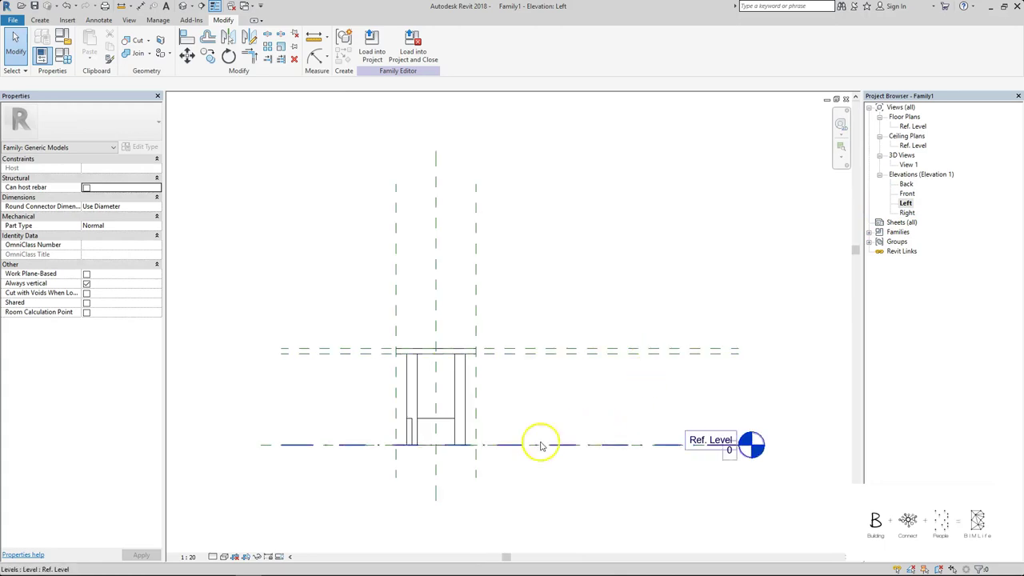
{"action": "scroll", "coordinate": [440, 428], "scroll_direction": "up", "scroll_amount": 2}
{"action": "left_click", "coordinate": [455, 415]}
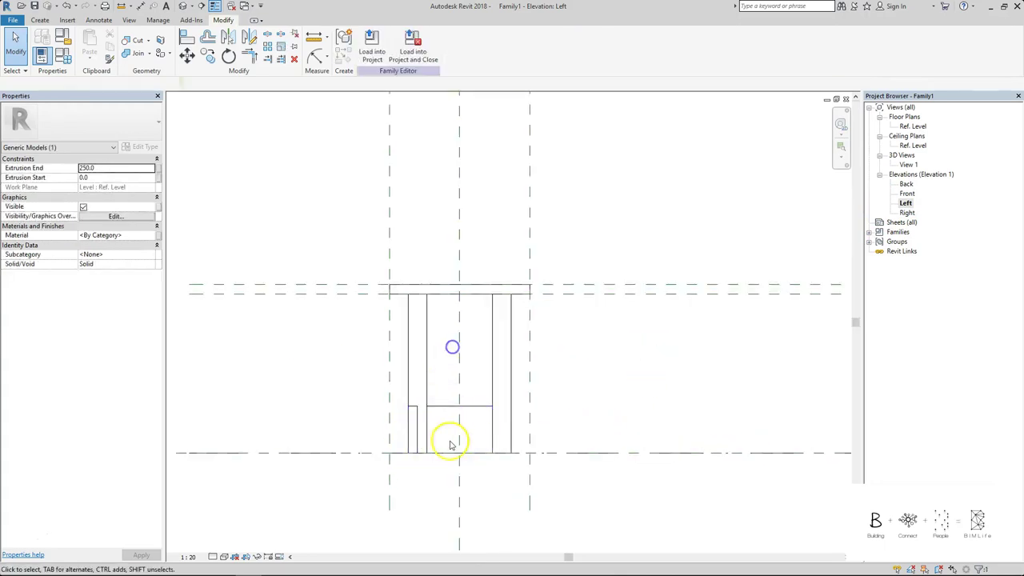
{"action": "left_click_drag", "start_coordinate": [452, 408], "coordinate": [457, 368]}
{"action": "left_click_drag", "start_coordinate": [450, 456], "coordinate": [457, 382]}
{"action": "left_click", "coordinate": [599, 357]}
{"action": "scroll", "coordinate": [456, 367], "scroll_direction": "up", "scroll_amount": 2}
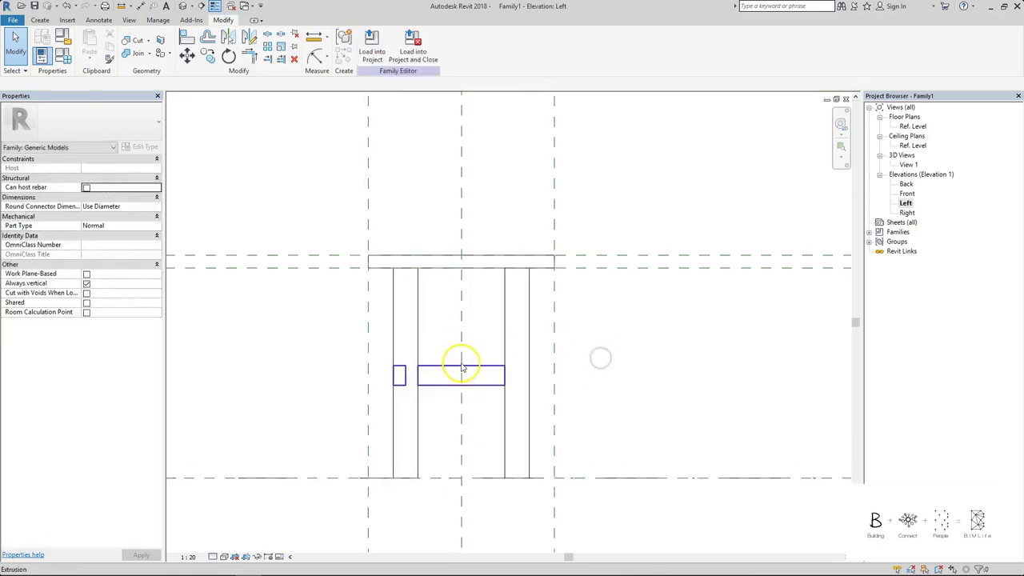
Set the support extrusion's end to 450 mm and its start to 400 mm.
{"action": "left_click", "coordinate": [460, 365]}
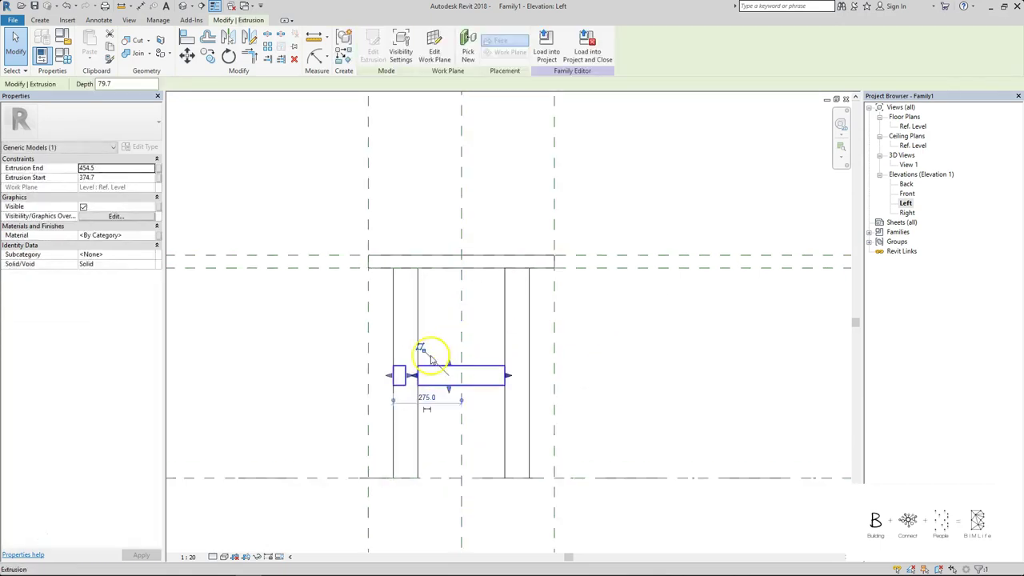
{"action": "left_click", "coordinate": [117, 178]}
{"action": "double_click", "coordinate": [128, 168]}
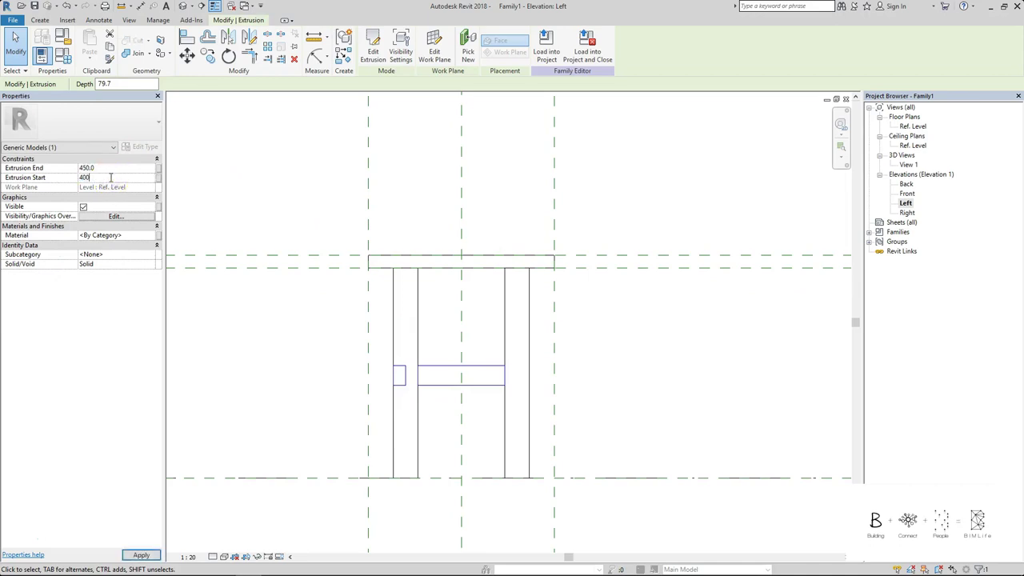
{"action": "left_click", "coordinate": [136, 178]}
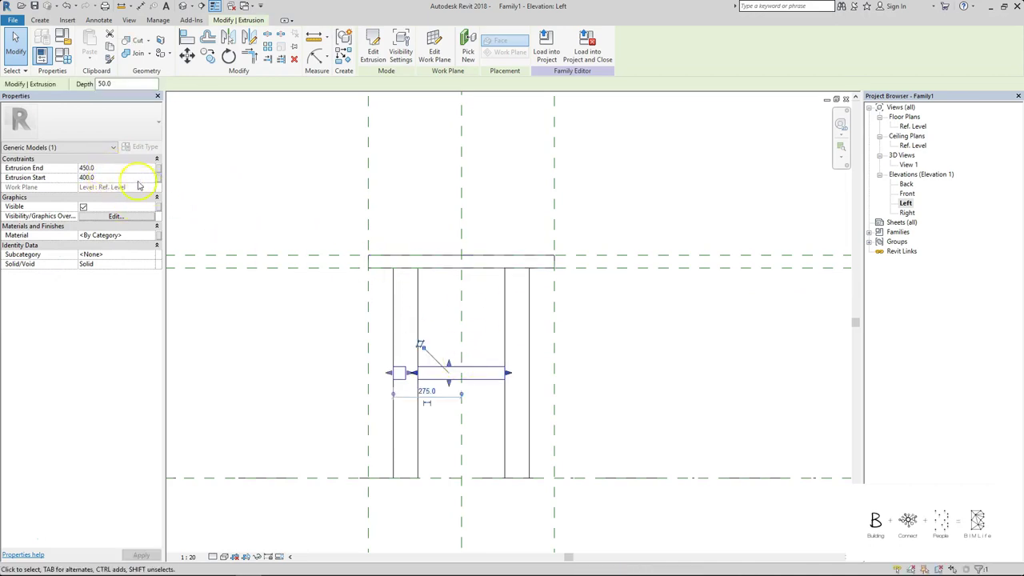
{"action": "left_click", "coordinate": [549, 363]}
Add an aligned dimension for the vertical thickness of the supports, placed outside the table.
{"action": "key", "text": "d"}
{"action": "key", "text": "i"}
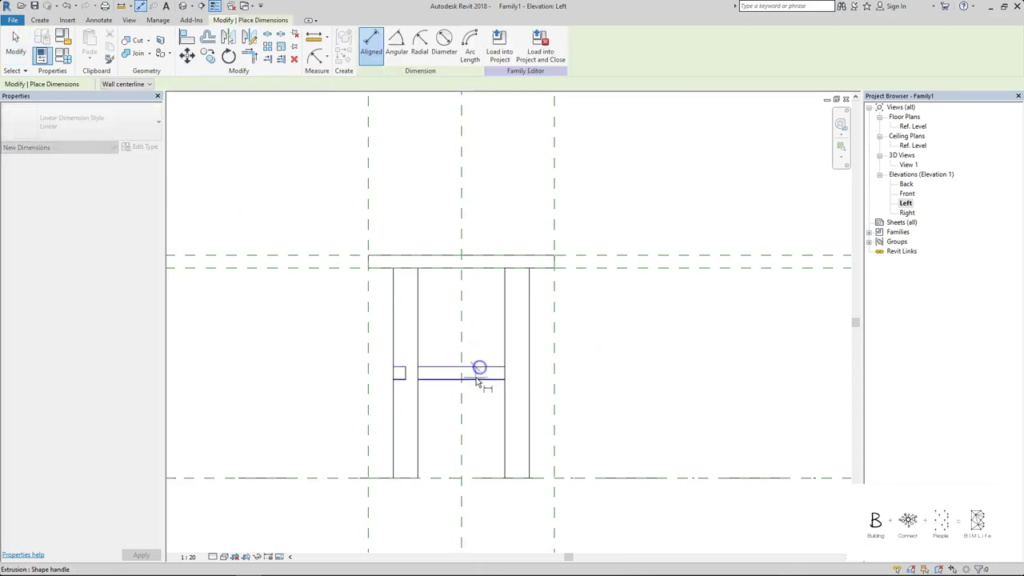
{"action": "left_click", "coordinate": [263, 362]}
{"action": "left_click", "coordinate": [291, 369]}
{"action": "left_click", "coordinate": [297, 311]}
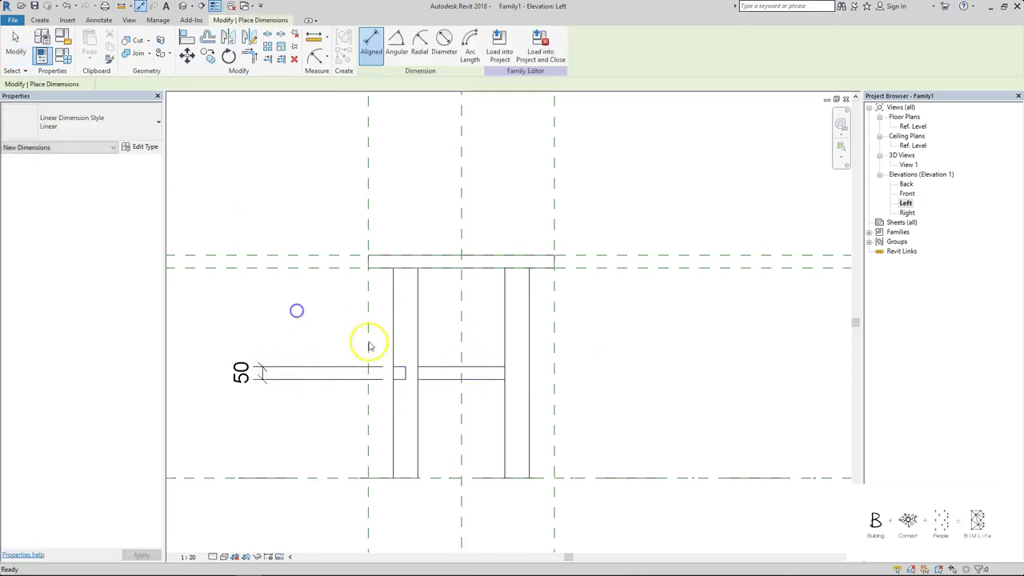
{"action": "key", "text": "Escape"}
Dimension the height from the Ref. Level to the underside of the supports.
{"action": "scroll", "coordinate": [500, 362], "scroll_direction": "down", "scroll_amount": 1}
{"action": "middle_click_drag", "start_coordinate": [399, 346], "coordinate": [404, 320]}
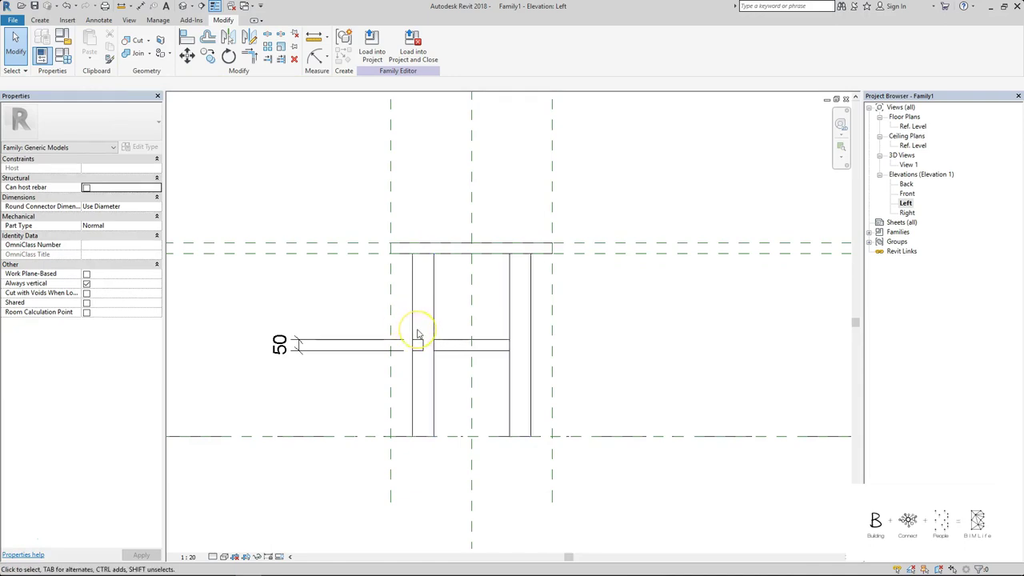
{"action": "key", "text": "d"}
{"action": "key", "text": "i"}
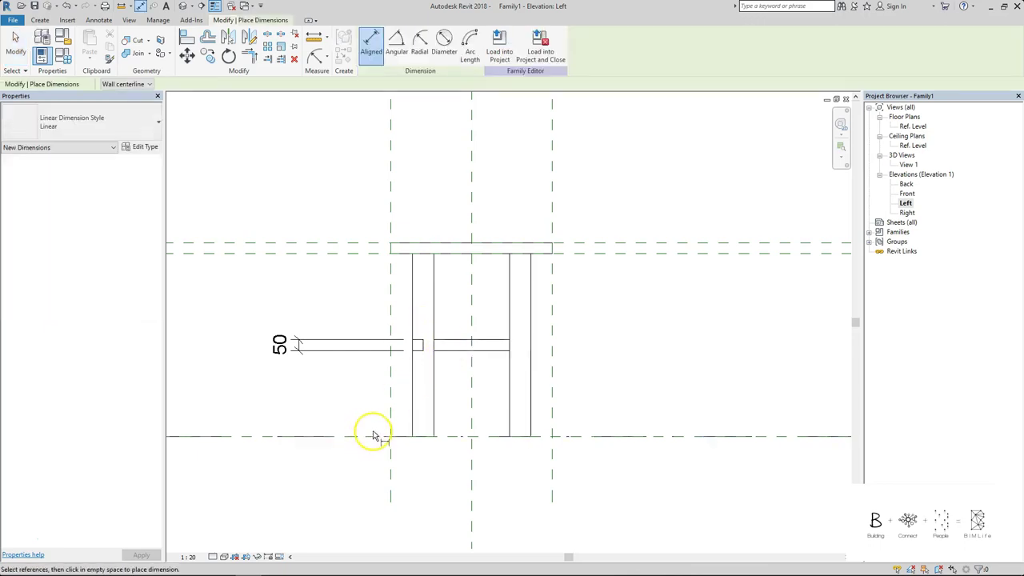
{"action": "left_click", "coordinate": [493, 354]}
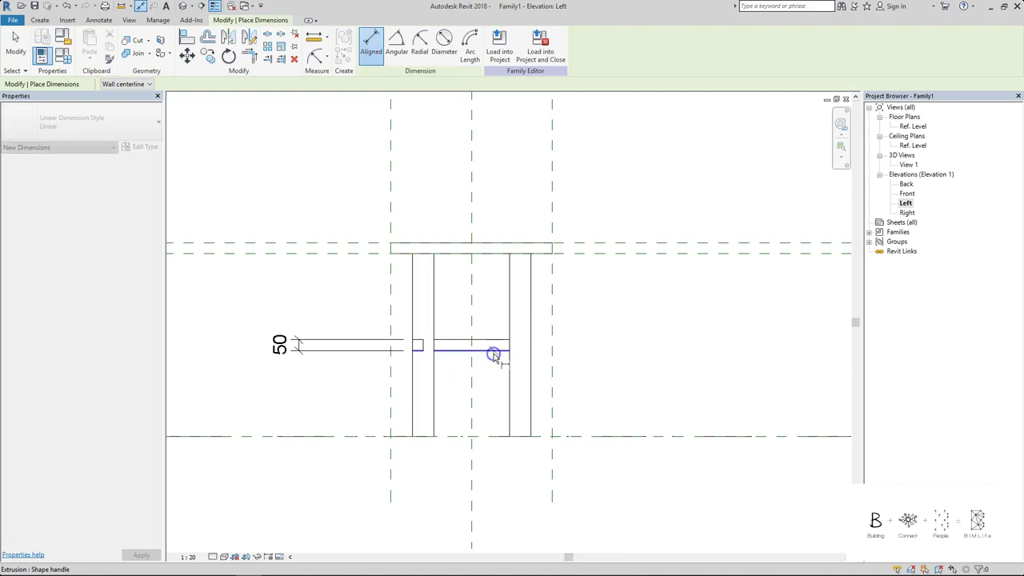
{"action": "left_click", "coordinate": [572, 437]}
{"action": "left_click", "coordinate": [593, 396]}
{"action": "key", "text": "Escape"}
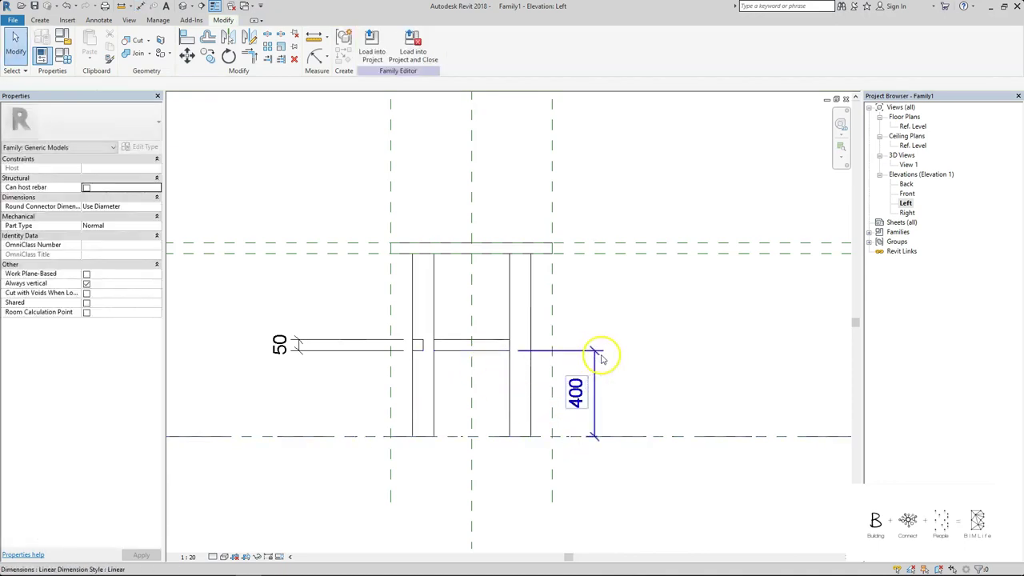
Label the support's height dimension with a new type family parameter named SUPPORT_HEIGHT.
{"action": "left_click", "coordinate": [594, 351]}
{"action": "left_click", "coordinate": [475, 42]}
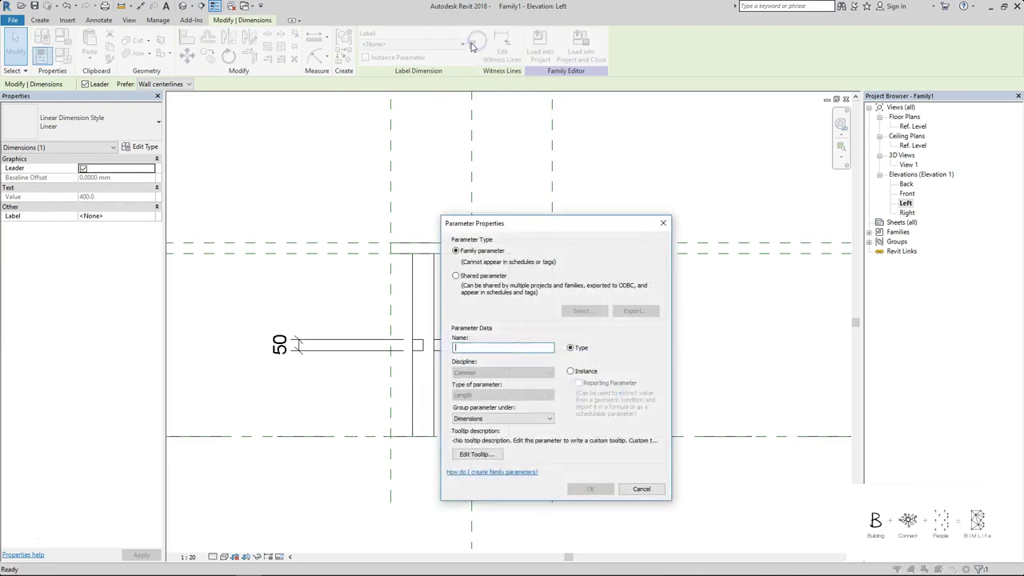
{"action": "type", "text": "SUPPORT_HEIG"}
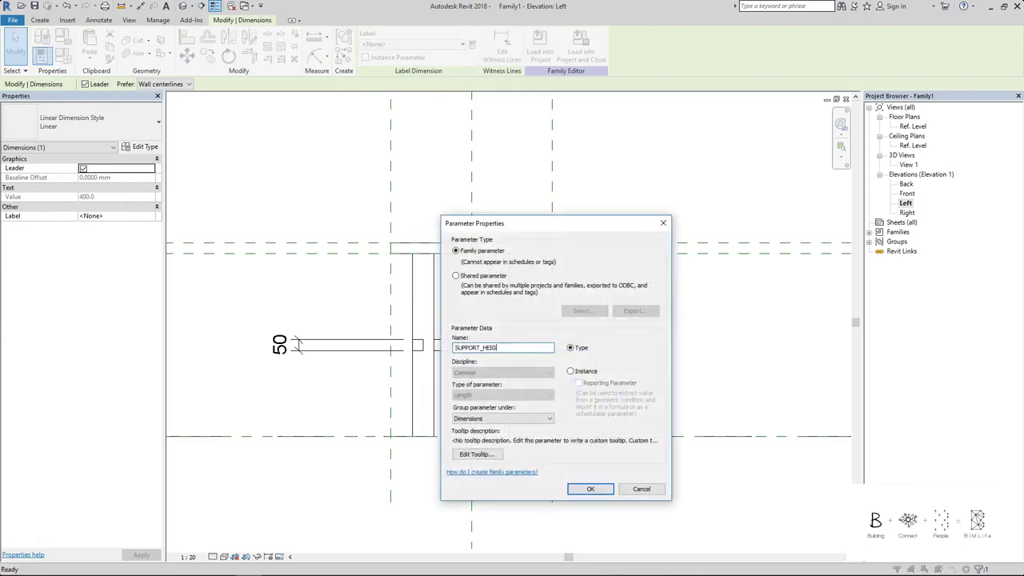
{"action": "type", "text": "HT"}
{"action": "key", "text": "Return"}
{"action": "key", "text": "Escape"}
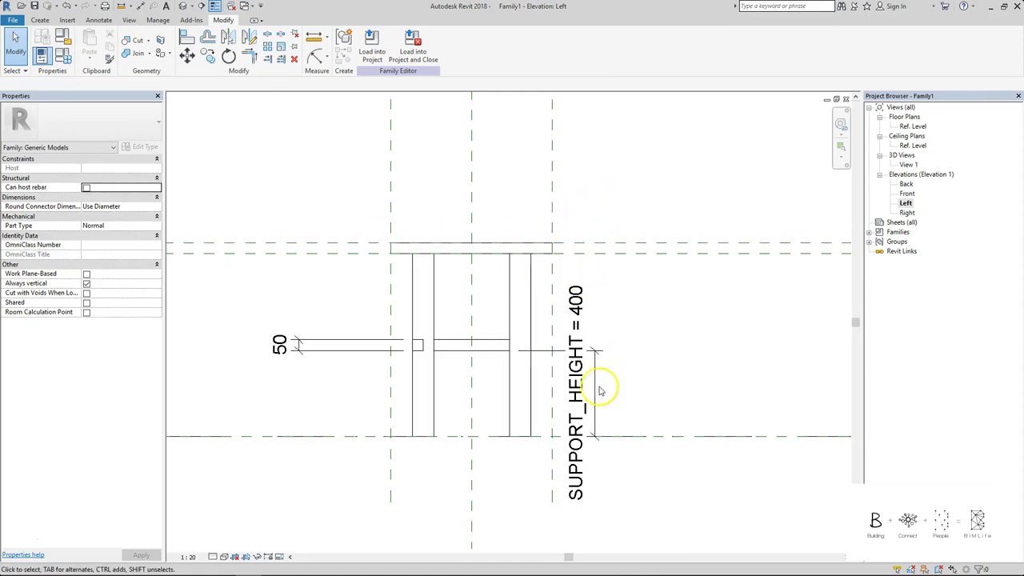
Move the SUPPORT_HEIGHT parameter to the end of the dimension parameters and give it the formula HEIGHT / 4.
{"action": "left_click", "coordinate": [646, 349]}
{"action": "key", "text": "f"}
{"action": "key", "text": "t"}
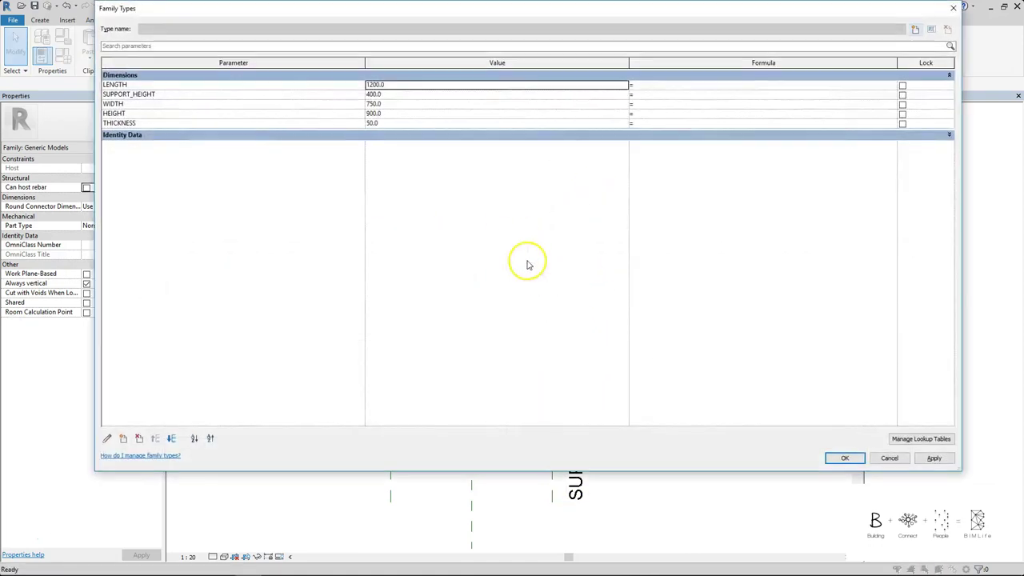
{"action": "left_click", "coordinate": [152, 93]}
{"action": "left_click", "coordinate": [170, 438]}
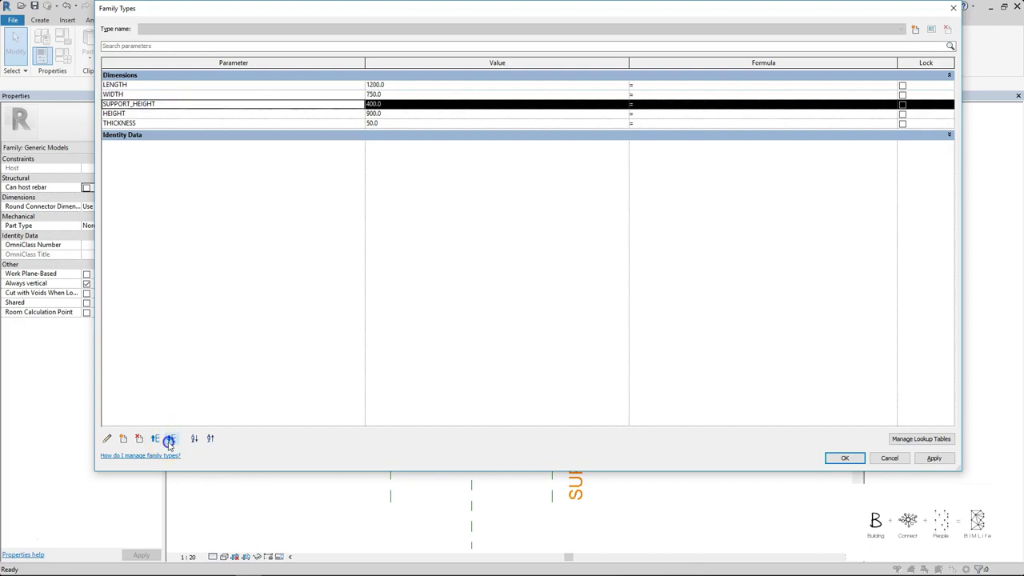
{"action": "left_click", "coordinate": [171, 438]}
{"action": "left_click", "coordinate": [169, 438]}
{"action": "left_click", "coordinate": [648, 124]}
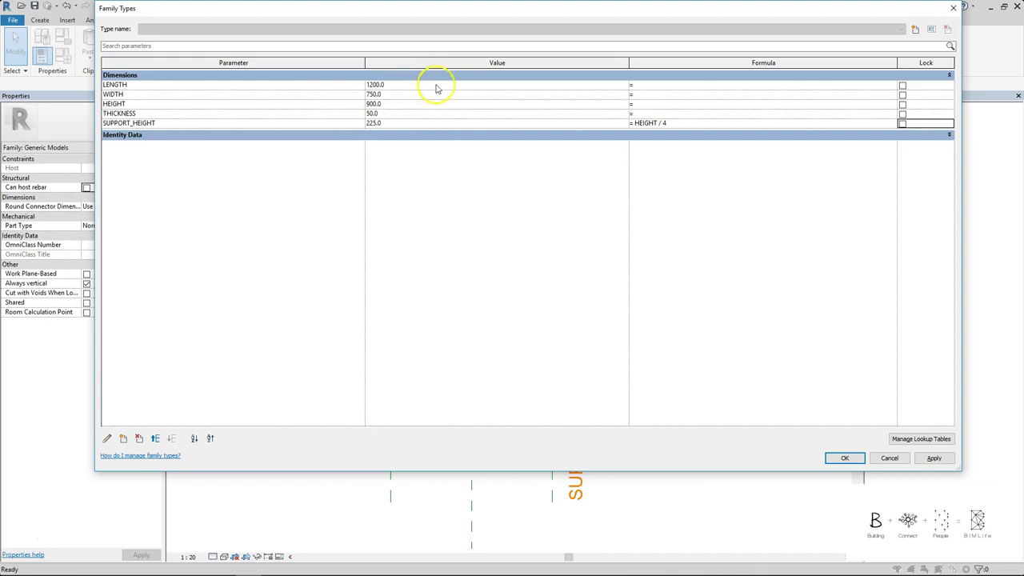
Create the family type 1200L X 750W X 900H with Model TLB-S and Description SMALL TABLE.
{"action": "left_click", "coordinate": [915, 29]}
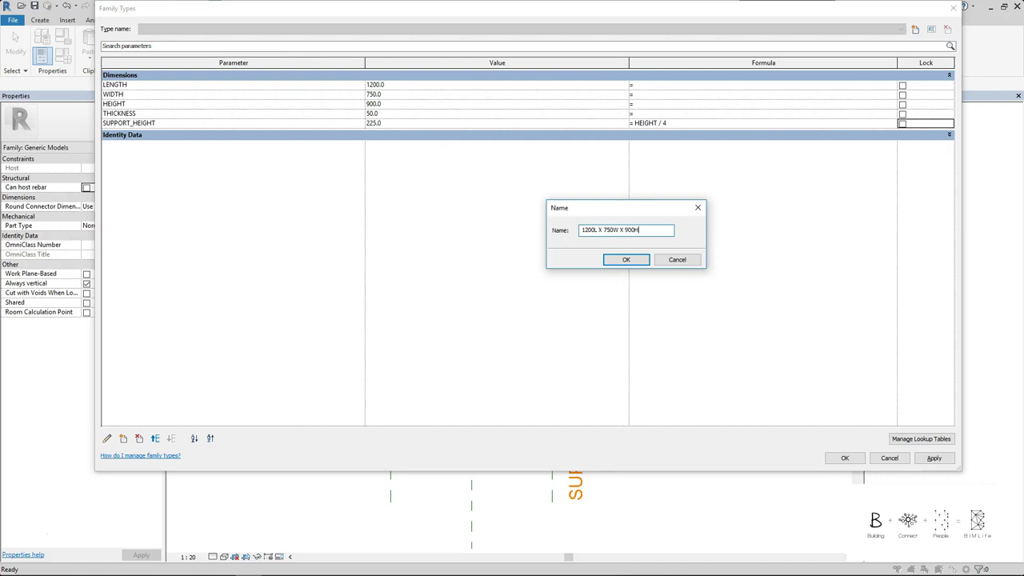
{"action": "left_click", "coordinate": [629, 261]}
{"action": "left_click", "coordinate": [170, 136]}
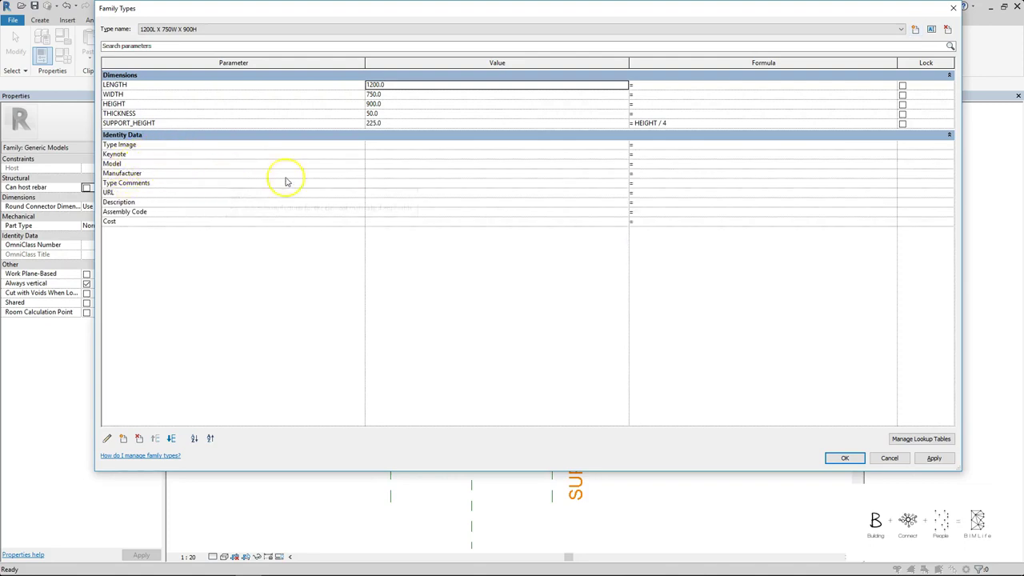
{"action": "left_click", "coordinate": [416, 163]}
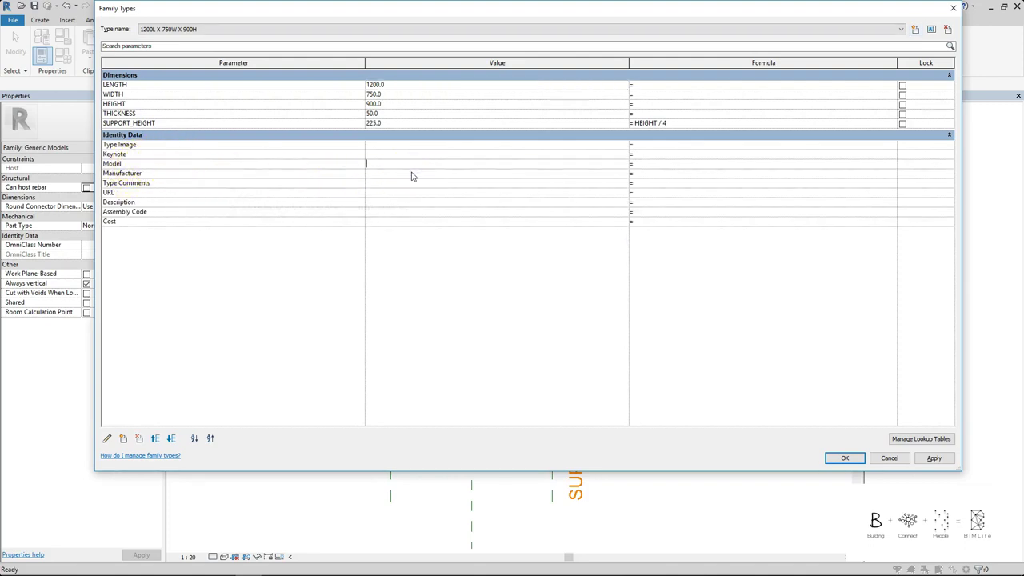
{"action": "type", "text": "TLB-S"}
{"action": "key", "text": "Tab"}
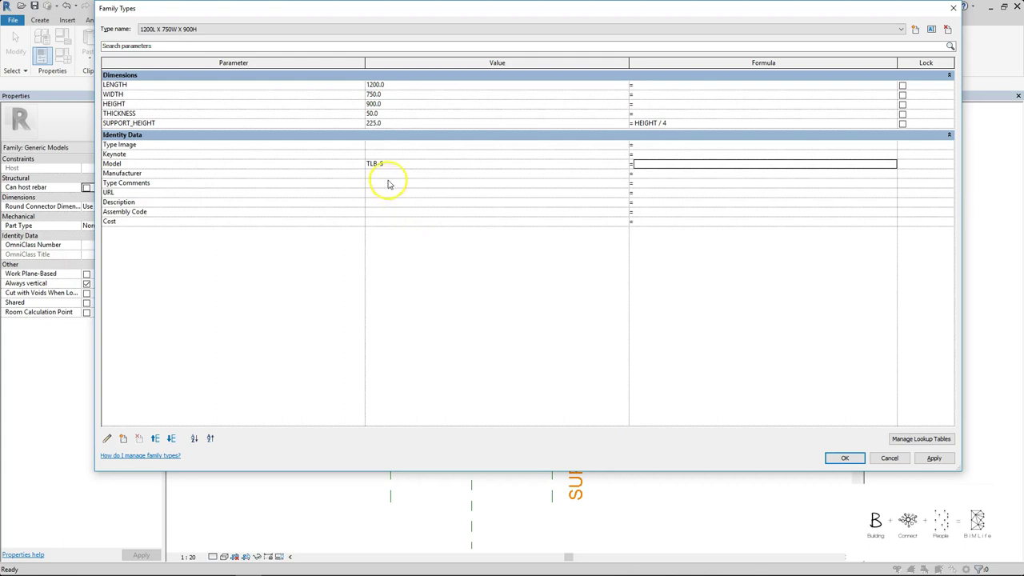
{"action": "left_click", "coordinate": [385, 203]}
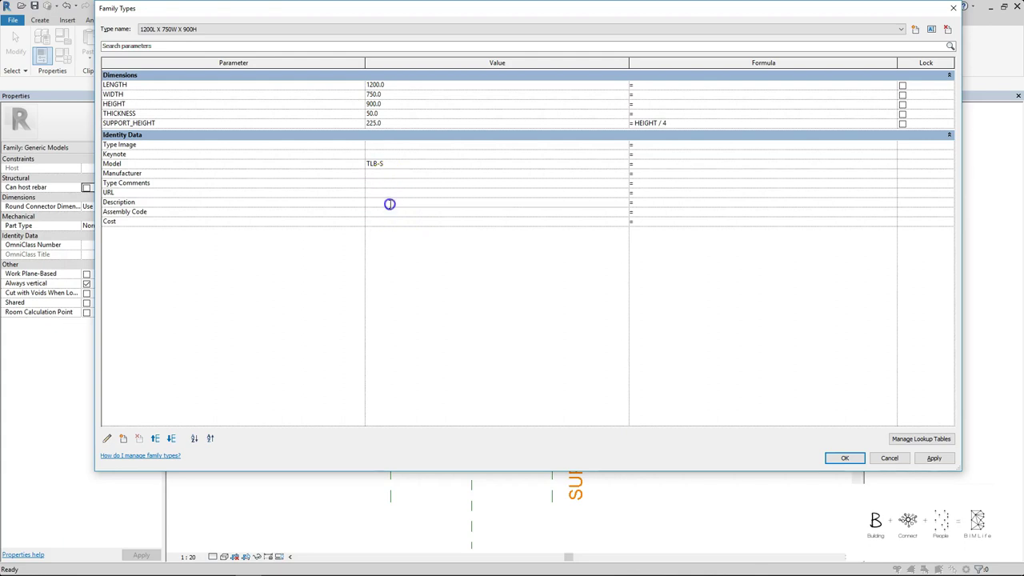
{"action": "type", "text": "SMALL TABLE"}
{"action": "key", "text": "Tab"}
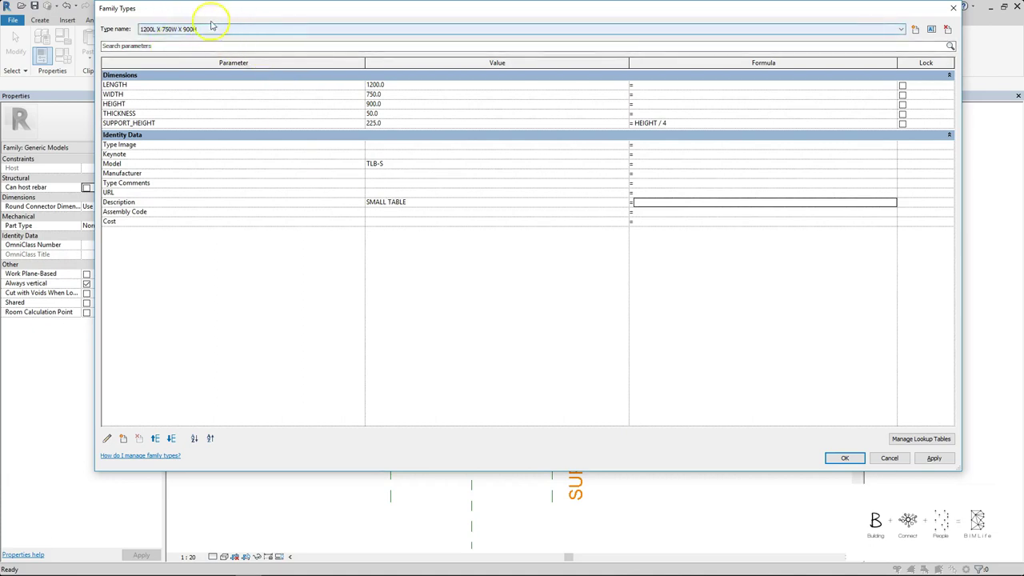
Create a second family type named 1500L X 900W X 900H with LENGTH 1500 and WIDTH 900.
{"action": "left_click", "coordinate": [917, 30]}
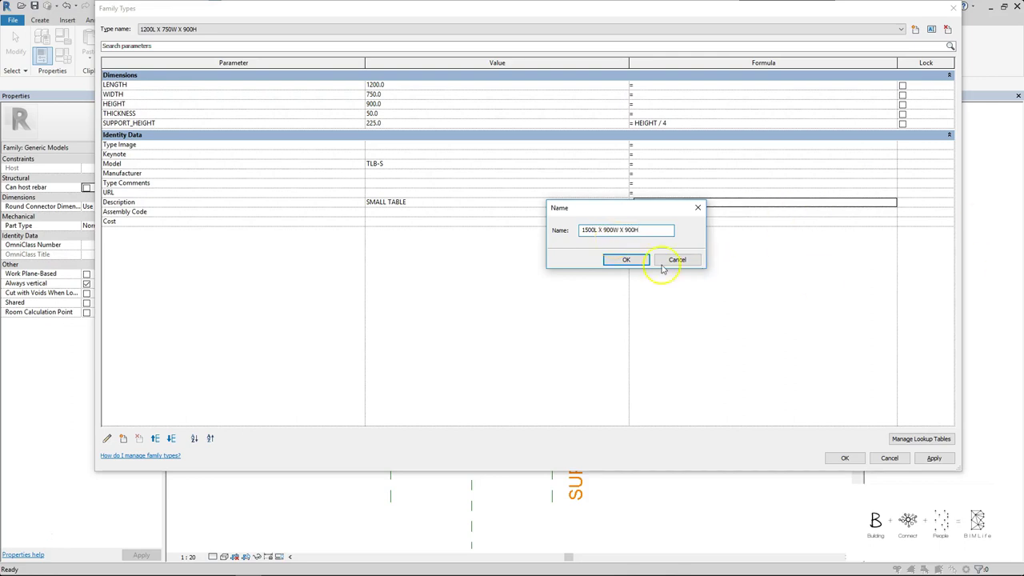
{"action": "left_click", "coordinate": [638, 259]}
{"action": "left_click", "coordinate": [408, 86]}
{"action": "type", "text": "1"}
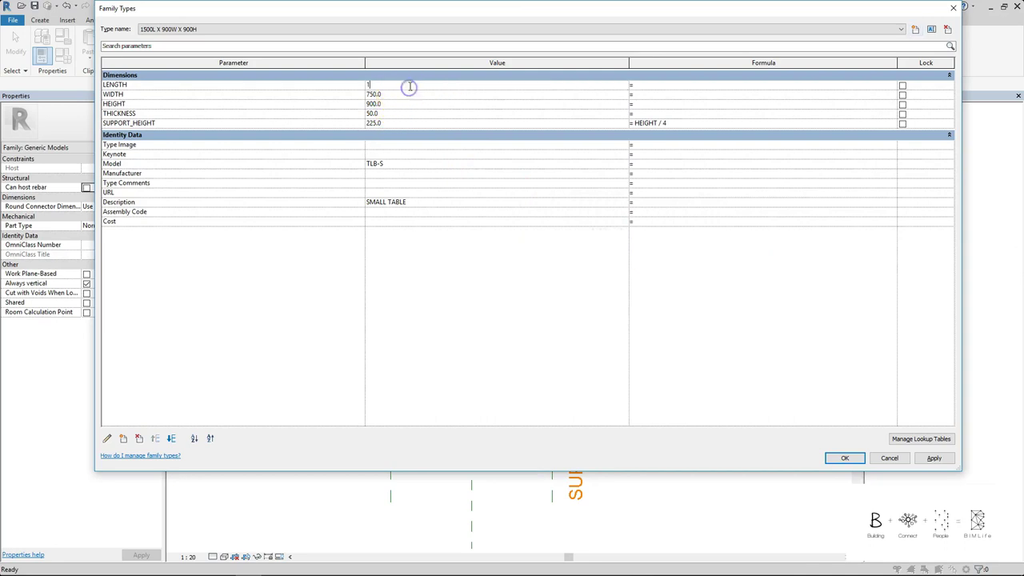
{"action": "type", "text": "500"}
{"action": "key", "text": "Tab"}
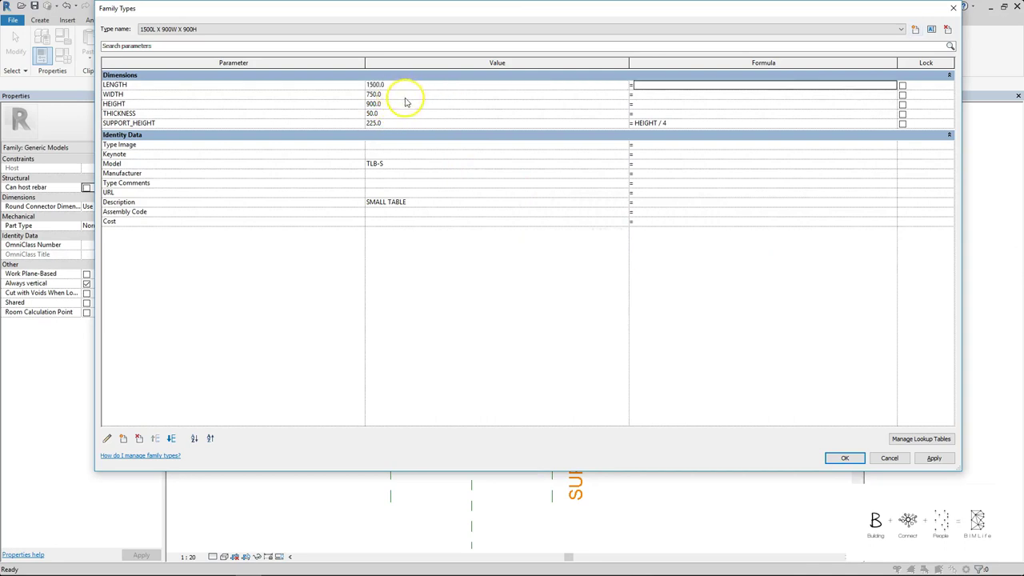
{"action": "left_click", "coordinate": [405, 95]}
{"action": "type", "text": "900"}
{"action": "left_click", "coordinate": [401, 104]}
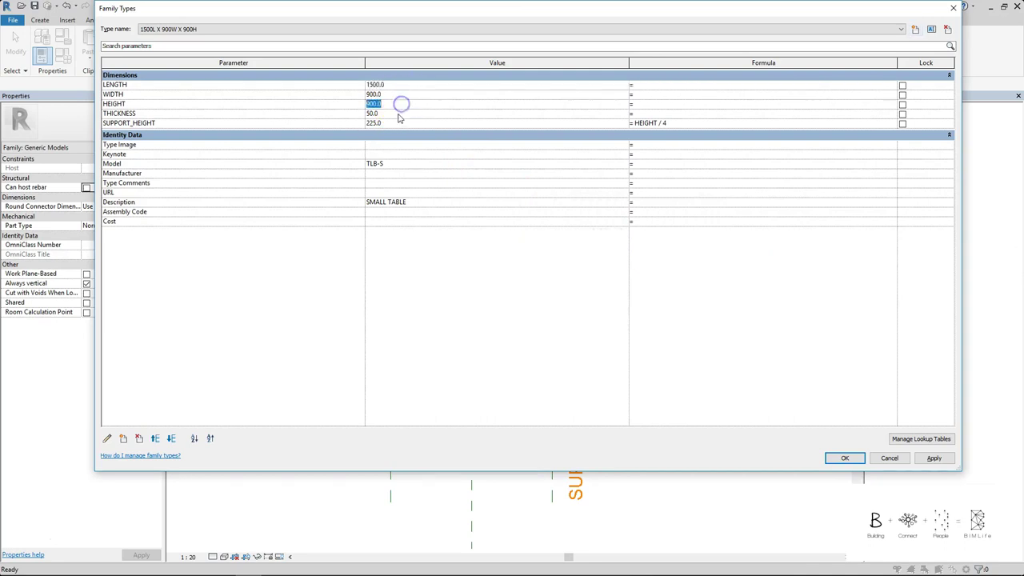
{"action": "left_click", "coordinate": [396, 113]}
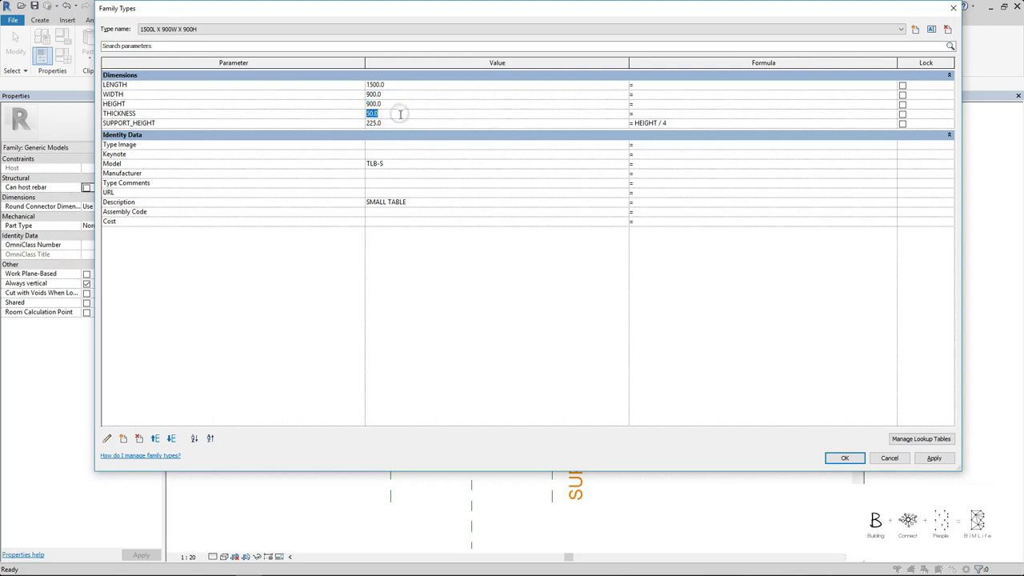
{"action": "left_click", "coordinate": [394, 123]}
Set the Model of the 1500L X 900W X 900H type to TLB-M and apply the family type settings.
{"action": "left_click", "coordinate": [412, 166]}
{"action": "type", "text": "M"}
{"action": "key", "text": "Tab"}
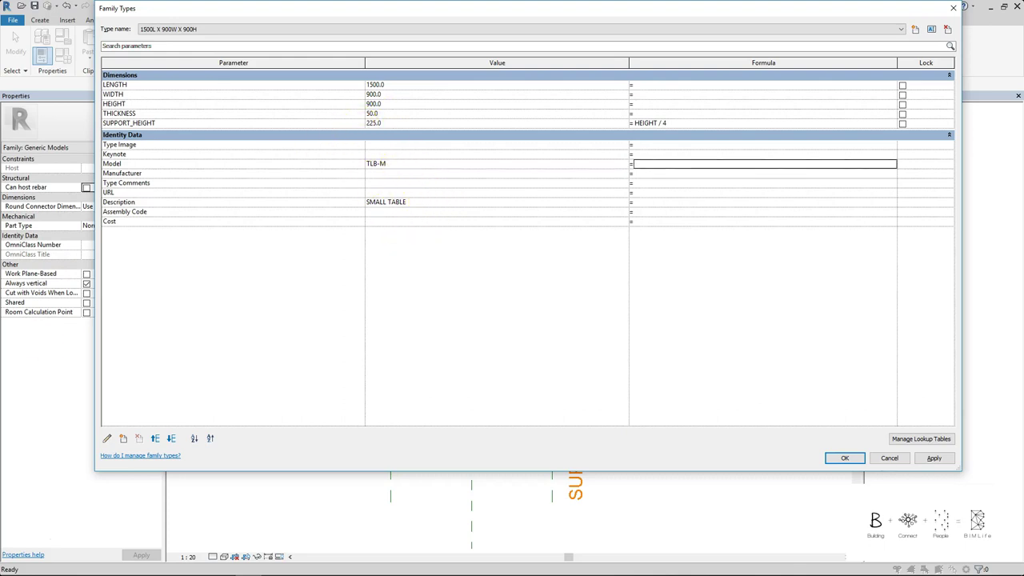
{"action": "left_click", "coordinate": [840, 460]}
{"action": "left_click", "coordinate": [665, 330]}
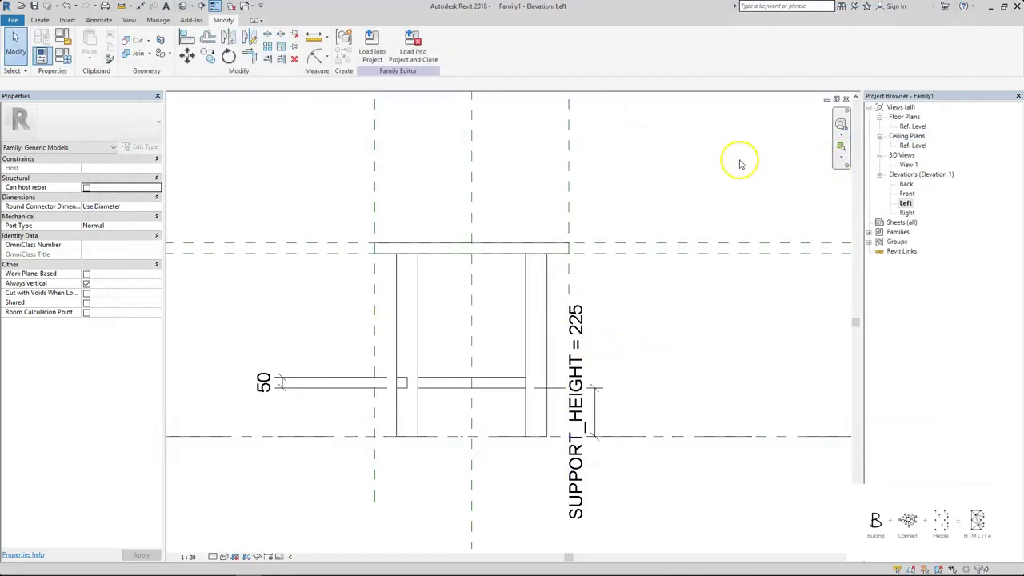
In the default 3D view, associate the tabletop's material with a new type family parameter named TABLE_TOP_MATERIAL.
{"action": "key", "text": "3"}
{"action": "key", "text": "d"}
{"action": "middle_click_drag", "start_coordinate": [500, 358], "coordinate": [573, 362], "text": "shift"}
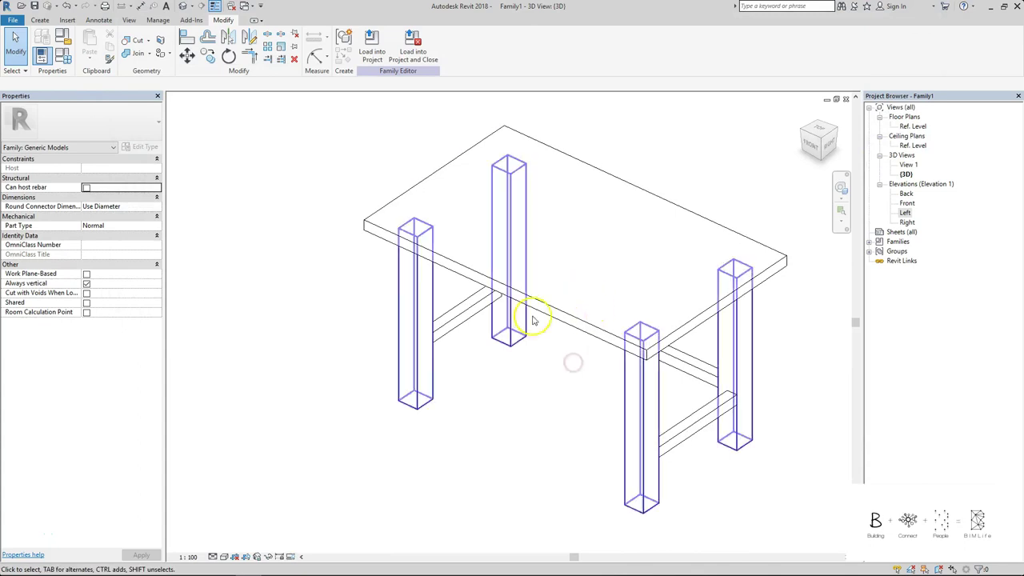
{"action": "middle_click_drag", "start_coordinate": [462, 366], "coordinate": [619, 301], "text": "shift"}
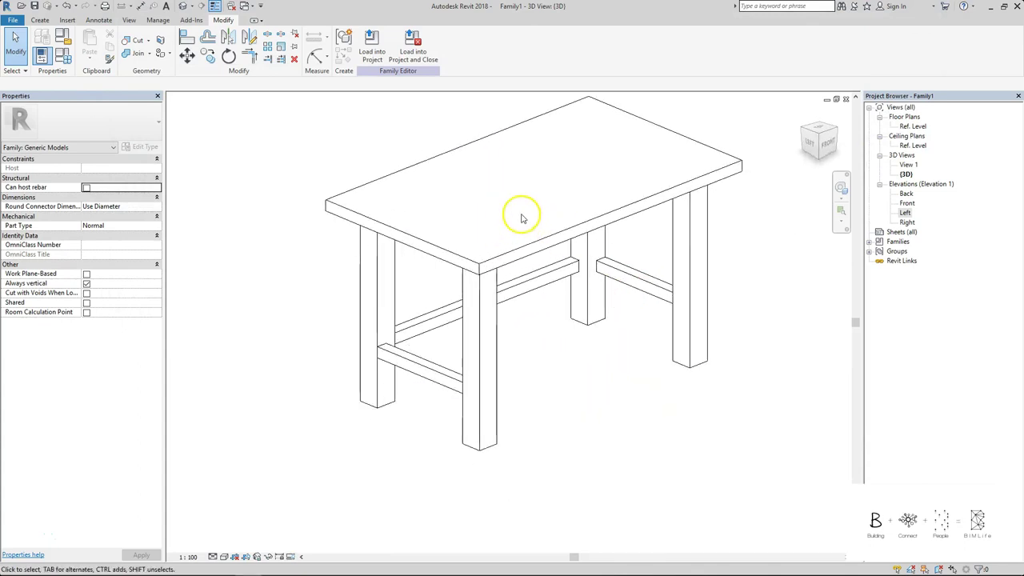
{"action": "left_click", "coordinate": [439, 246]}
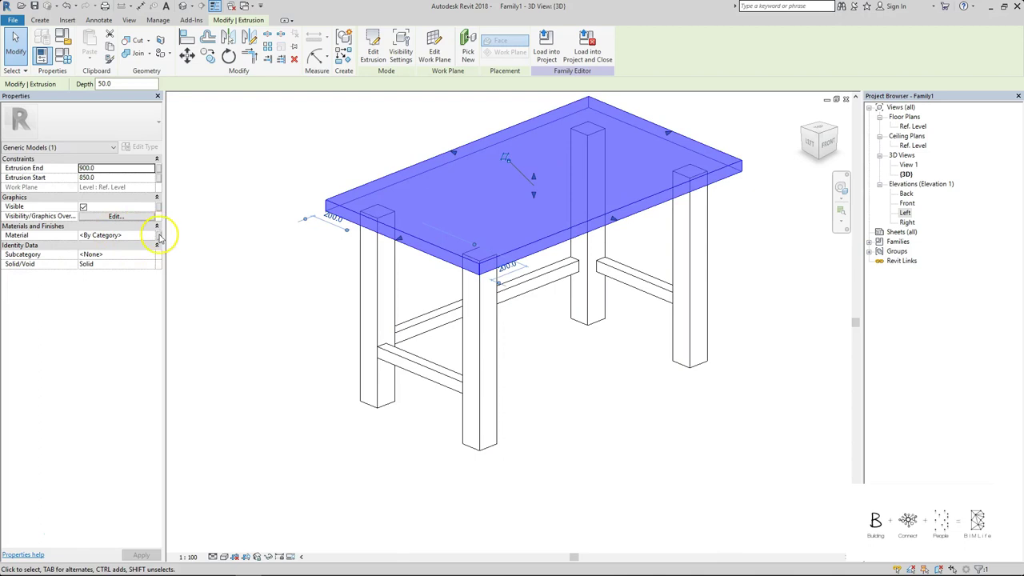
{"action": "left_click", "coordinate": [158, 235]}
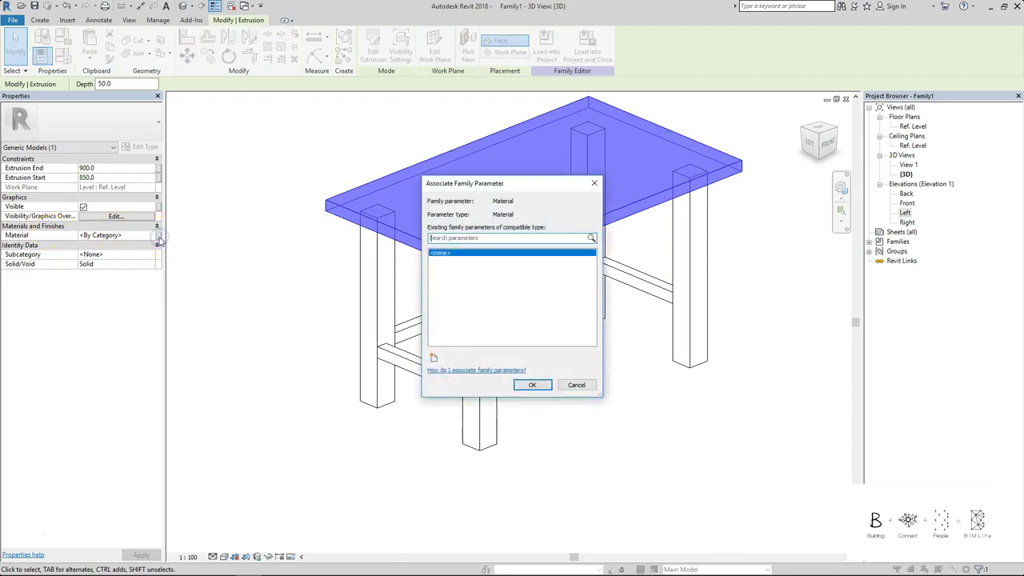
{"action": "left_click", "coordinate": [434, 357]}
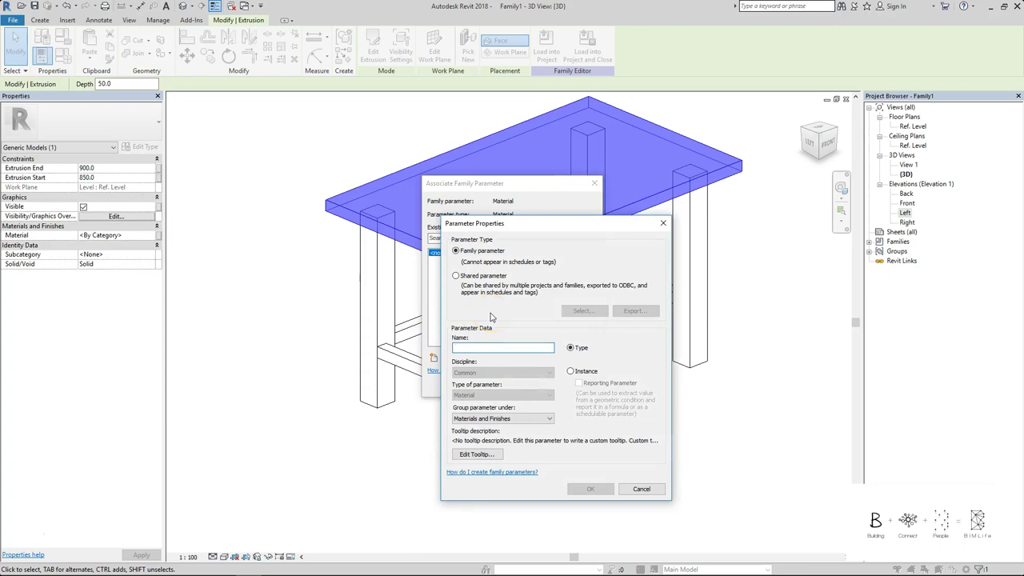
{"action": "type", "text": "TABLE_TOP_MATERIAL"}
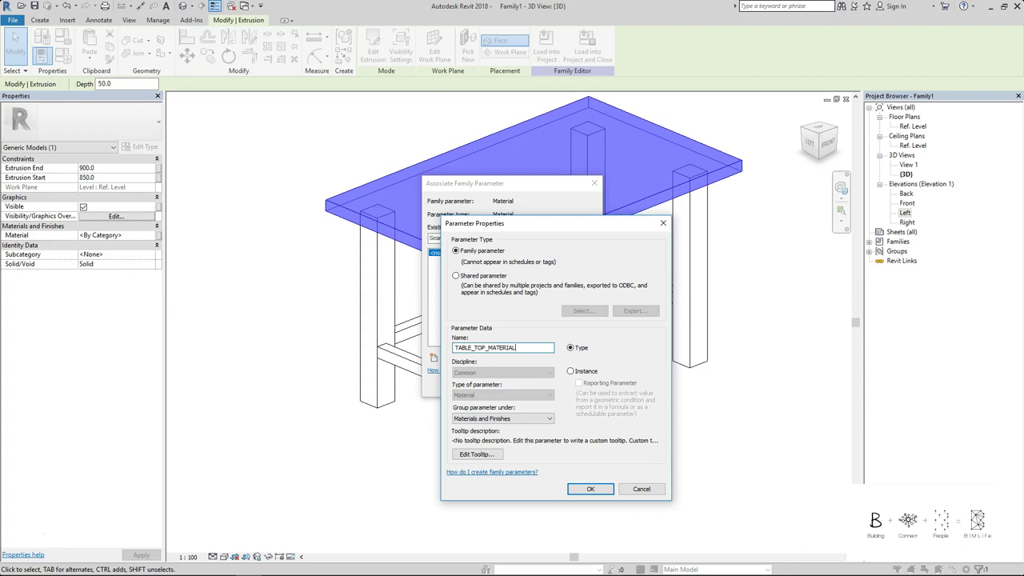
{"action": "key", "text": "Return"}
{"action": "left_click", "coordinate": [524, 384]}
{"action": "left_click", "coordinate": [712, 352]}
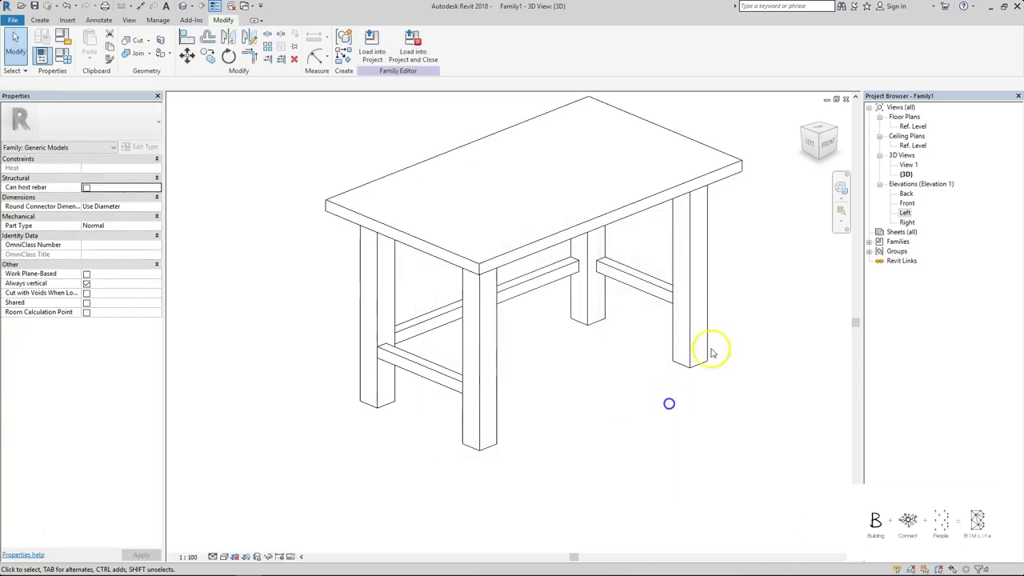
Associate the material of the legs and supports together with a new type family parameter named LEGS_SUPPORT_MATERIAL.
{"action": "left_click_drag", "start_coordinate": [814, 264], "coordinate": [535, 386]}
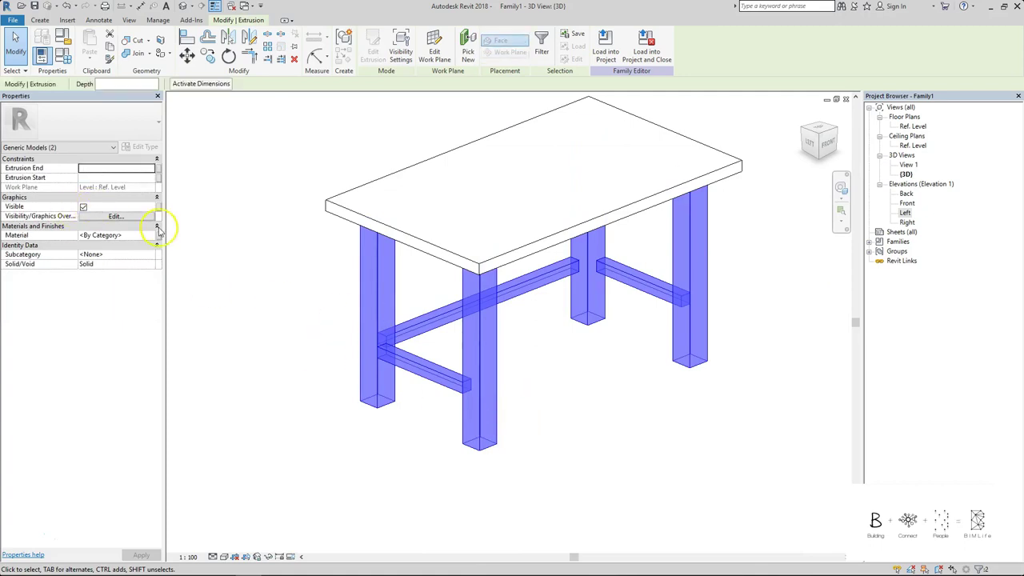
{"action": "left_click", "coordinate": [159, 232]}
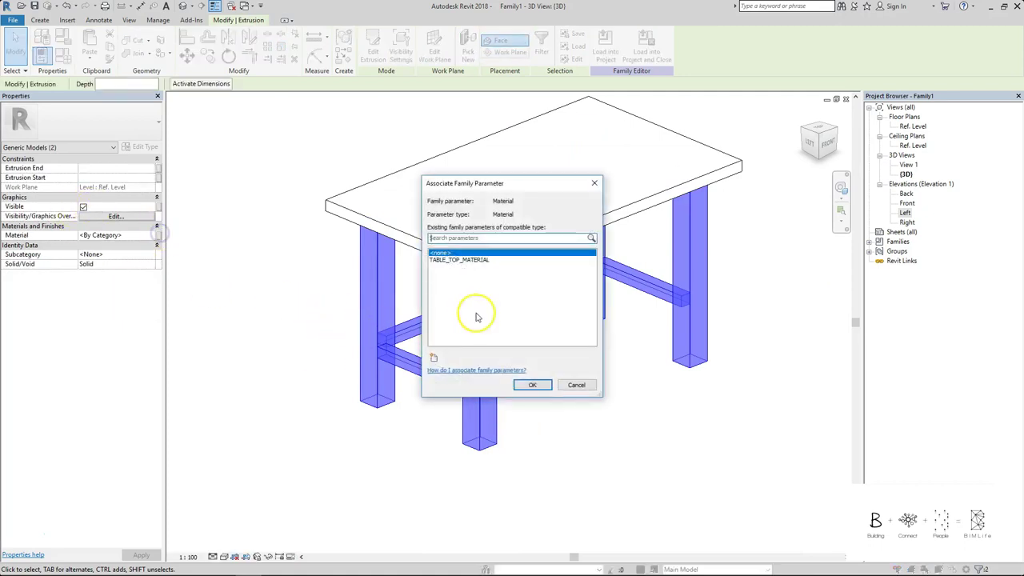
{"action": "left_click", "coordinate": [435, 357]}
{"action": "type", "text": "LEGS_SUPPORT_MATERIAL"}
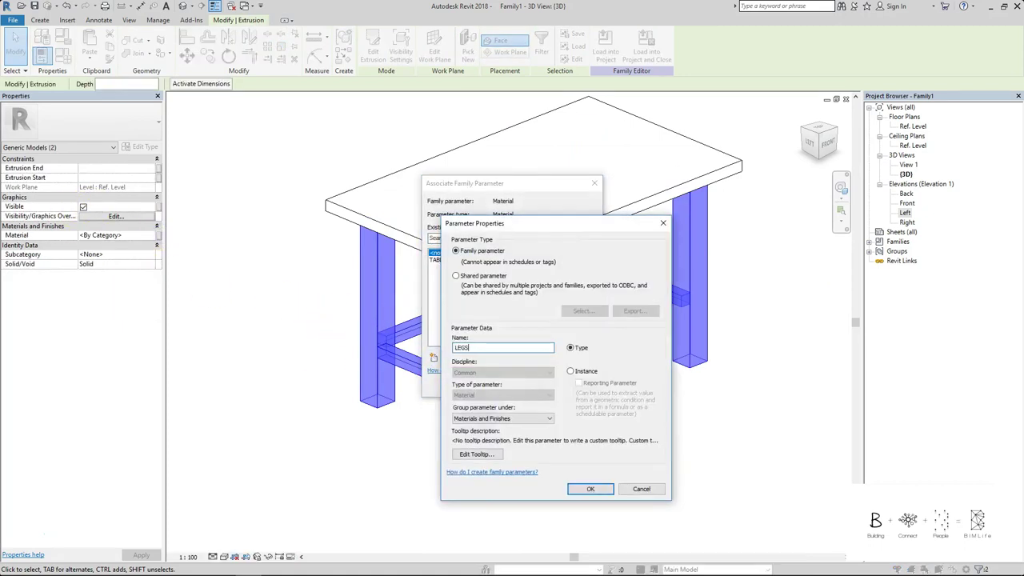
{"action": "left_click", "coordinate": [591, 488]}
{"action": "left_click", "coordinate": [541, 388]}
{"action": "left_click", "coordinate": [281, 113]}
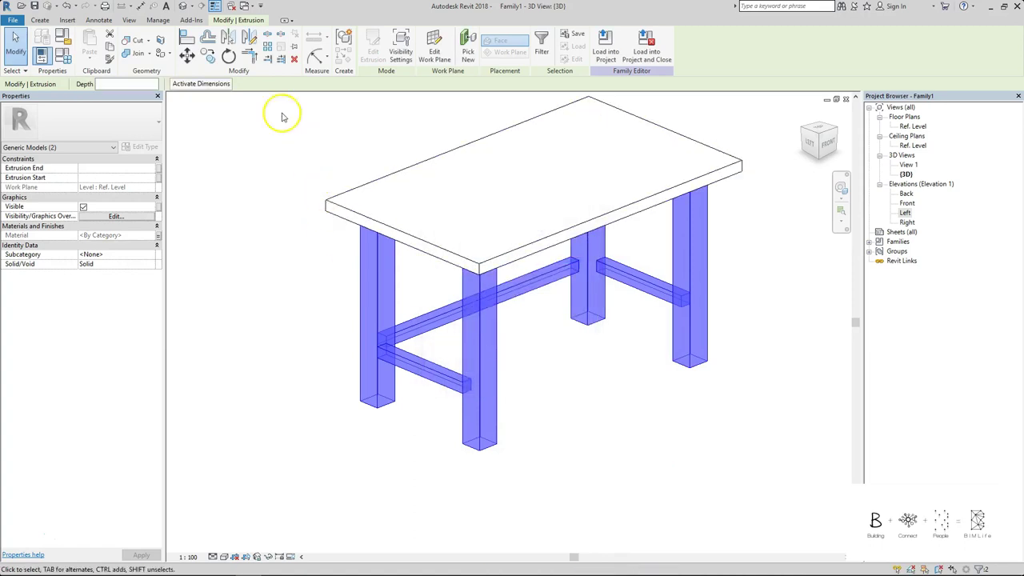
Change the family category from Generic Models to Furniture.
{"action": "left_click", "coordinate": [64, 38]}
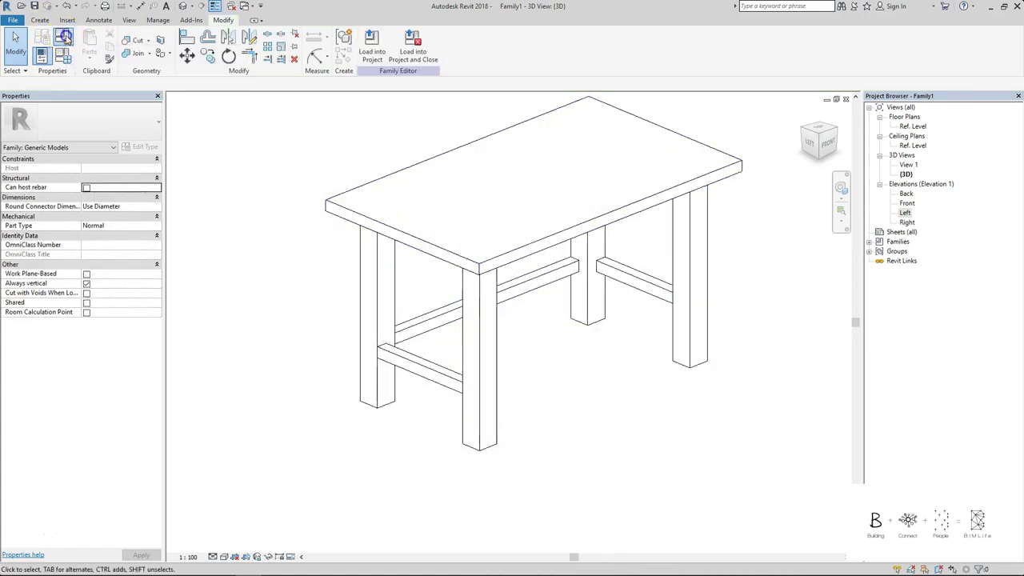
{"action": "scroll", "coordinate": [471, 295], "scroll_direction": "down", "scroll_amount": 1}
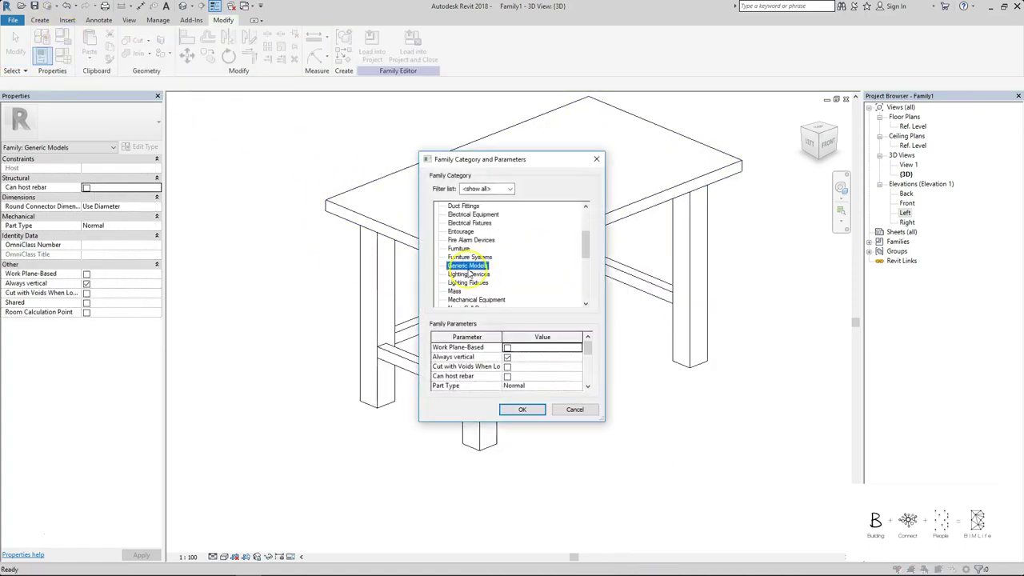
{"action": "left_click", "coordinate": [463, 249]}
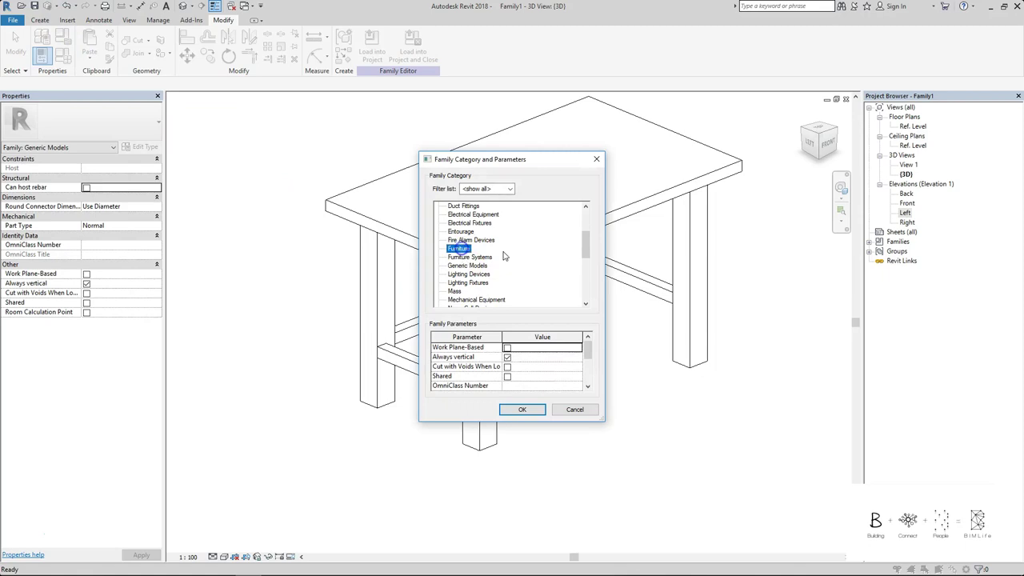
{"action": "left_click", "coordinate": [538, 412]}
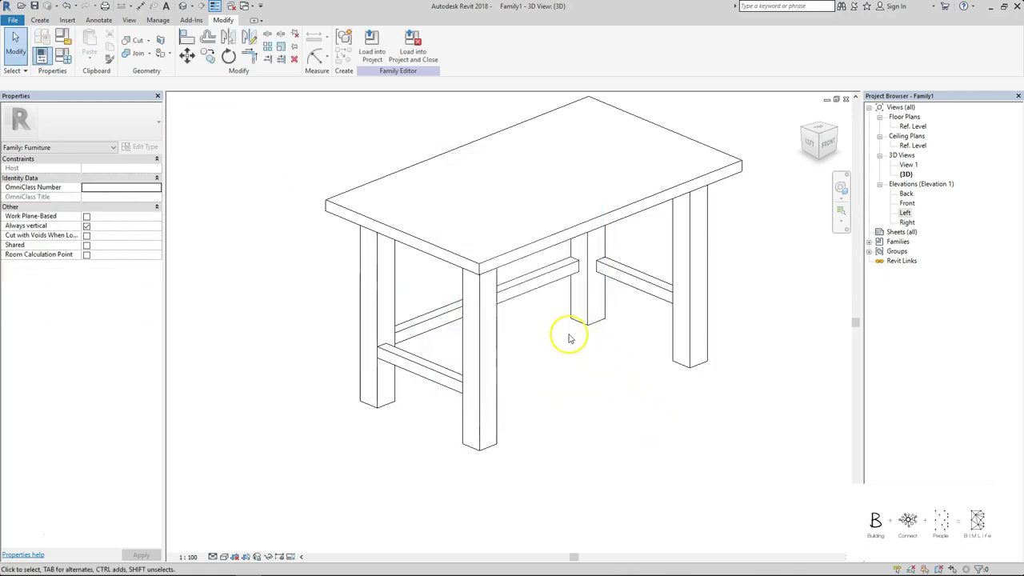
{"action": "middle_click_drag", "start_coordinate": [565, 365], "coordinate": [552, 392]}
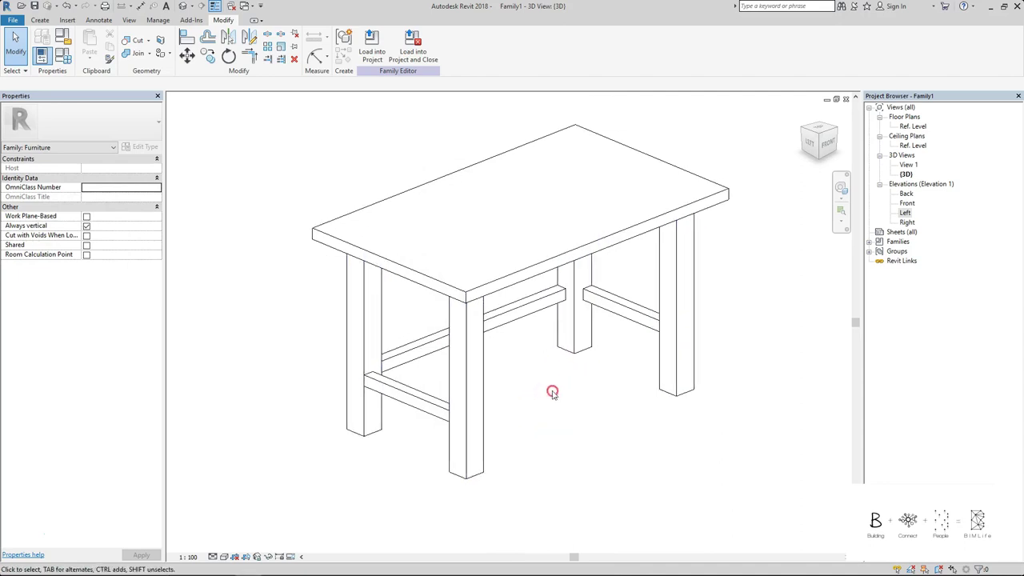